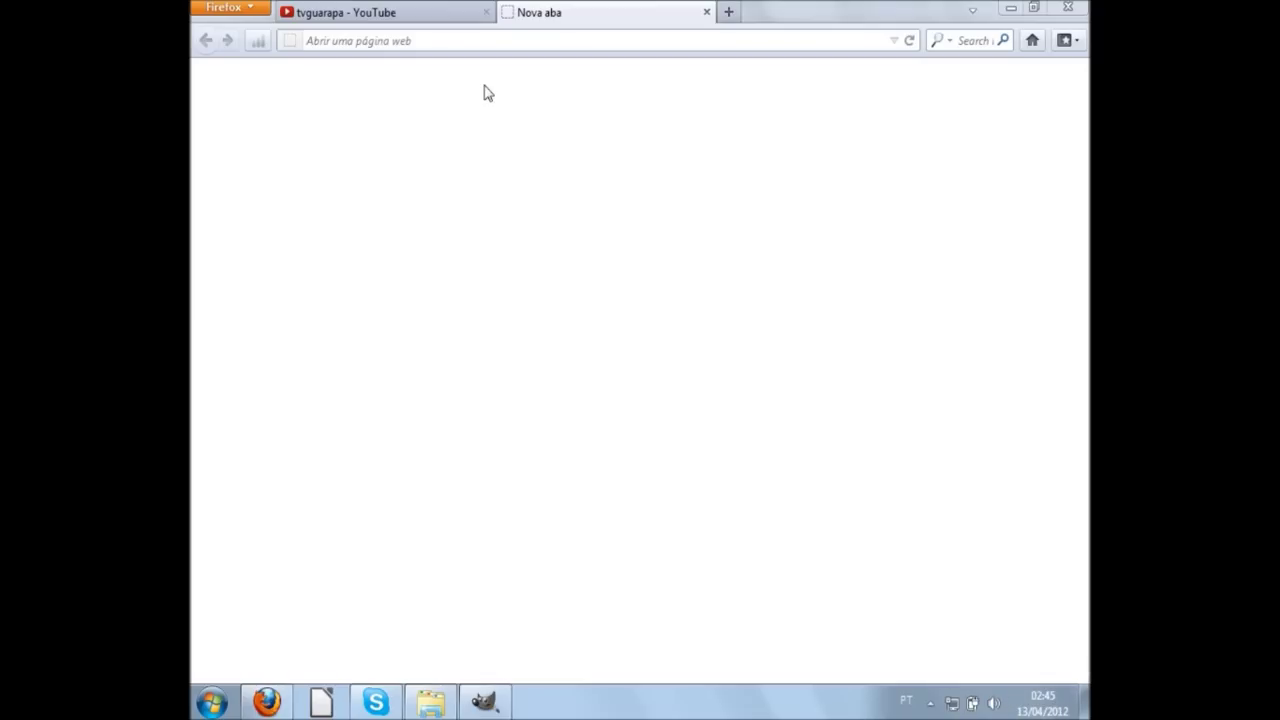
click(460, 42)
text(www.)
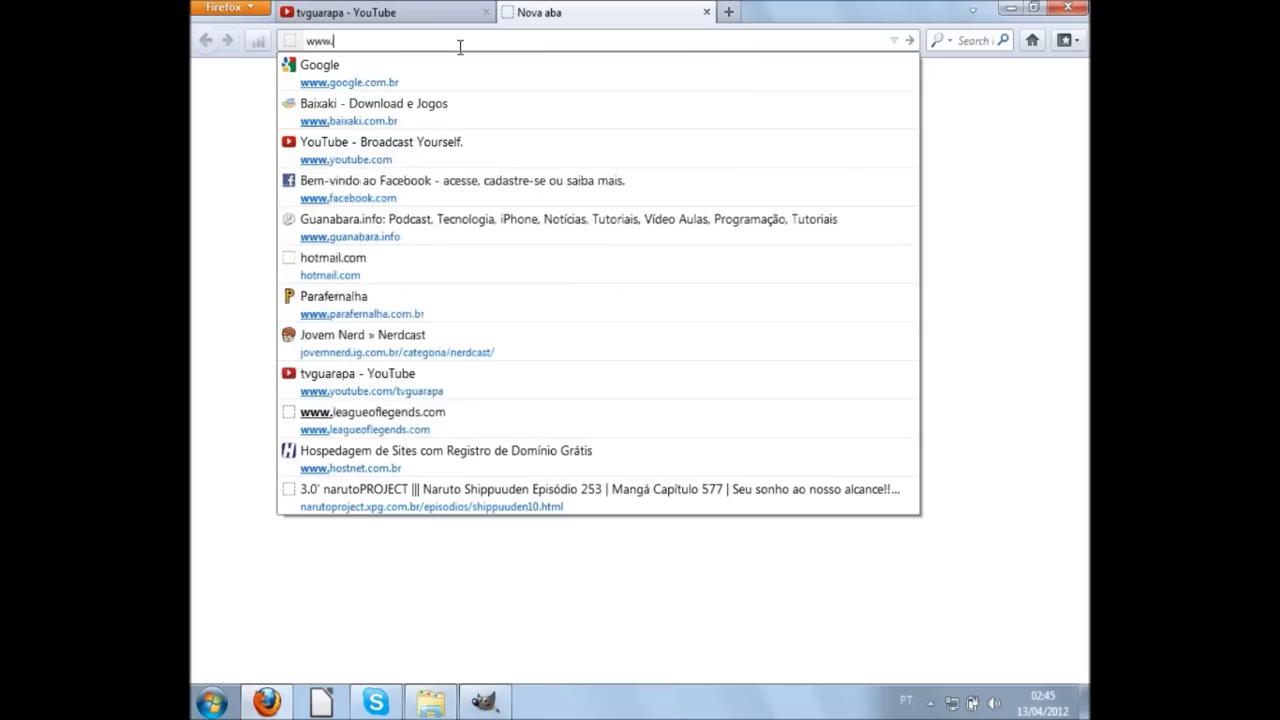
text(gimp)
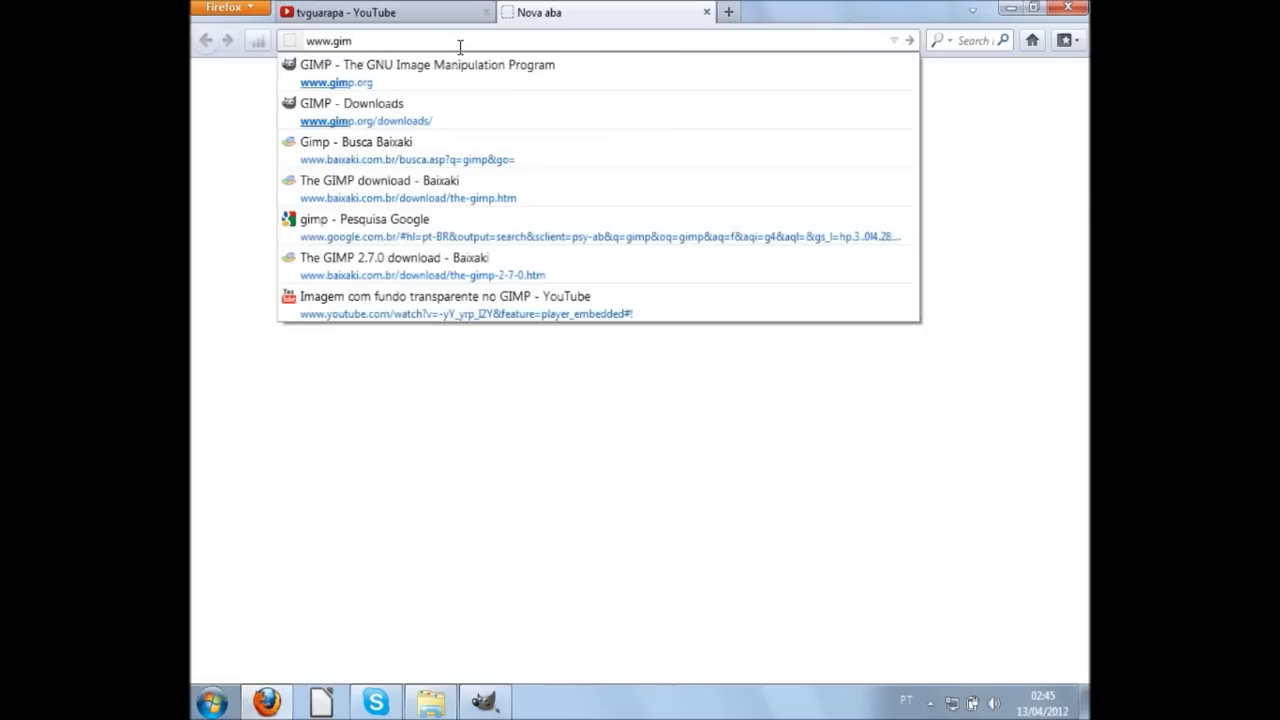
text(.org)
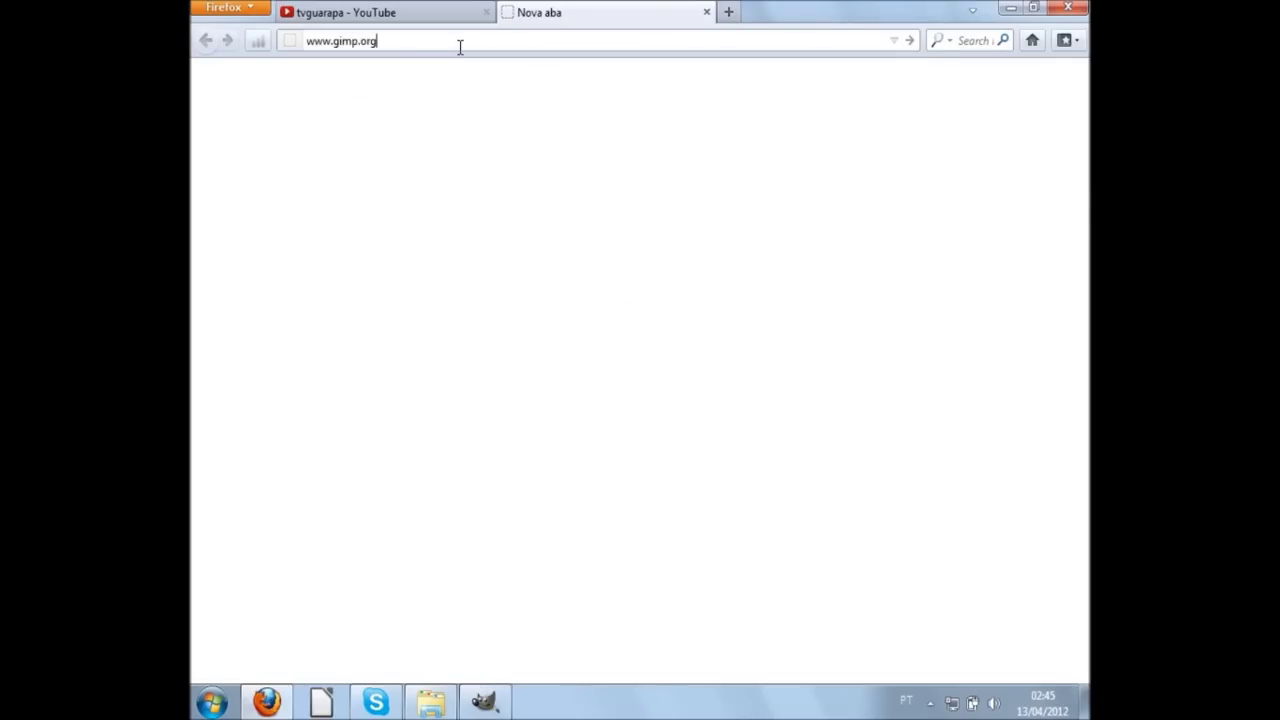
key(Return)
click(728, 262)
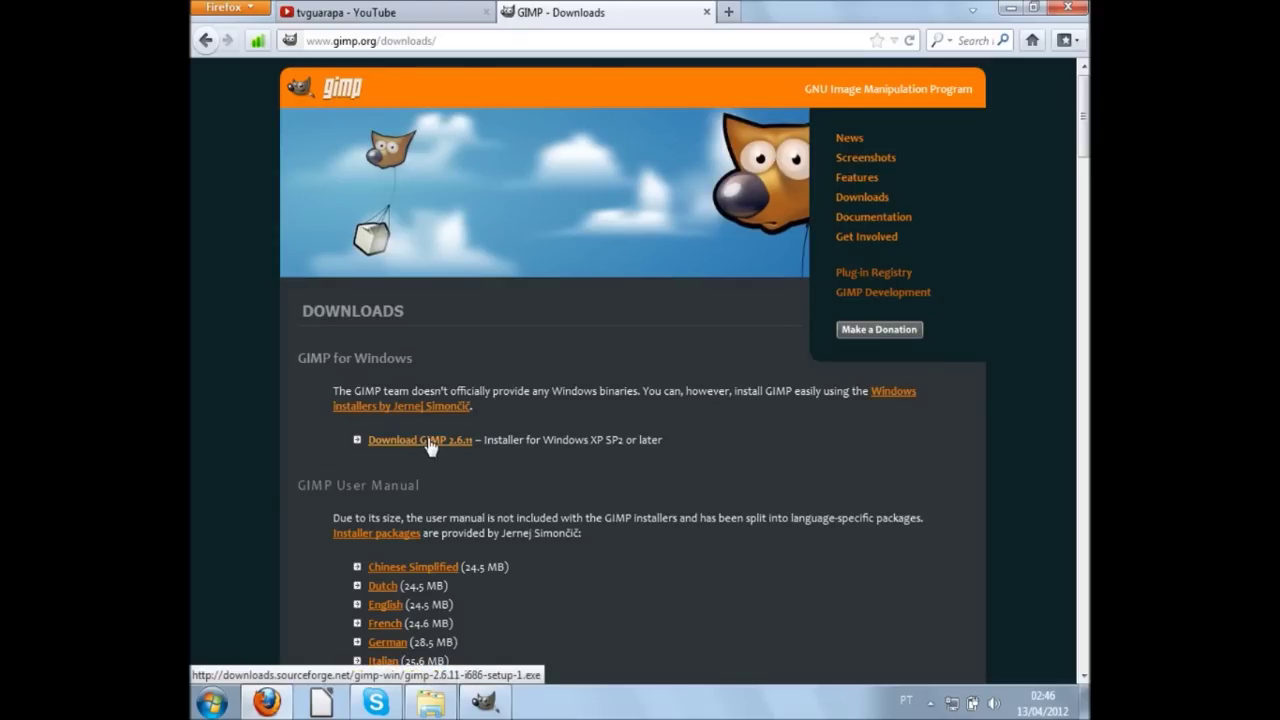
scroll(616, 433, down, 2)
scroll(616, 432, down, 3)
scroll(617, 435, down, 5)
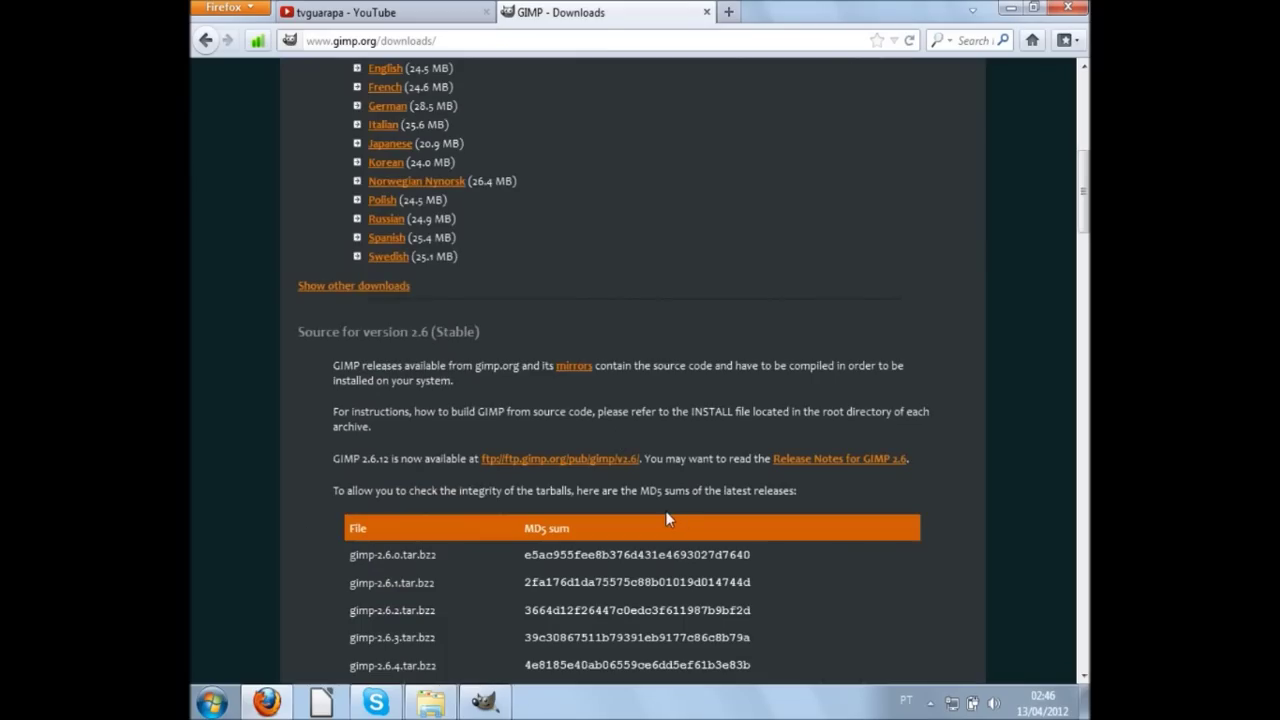
scroll(694, 445, up, 10)
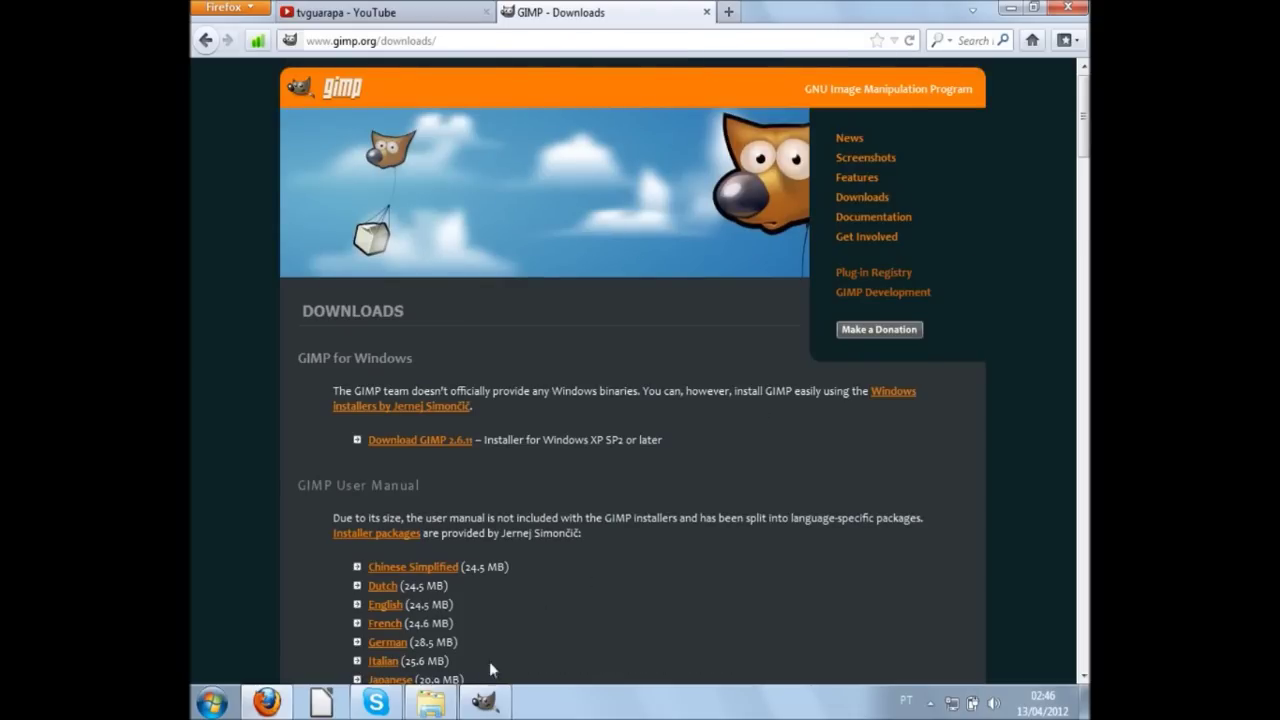
Bring GIMP's windows in front of Firefox and dismiss the canvas right-click menu
click(485, 702)
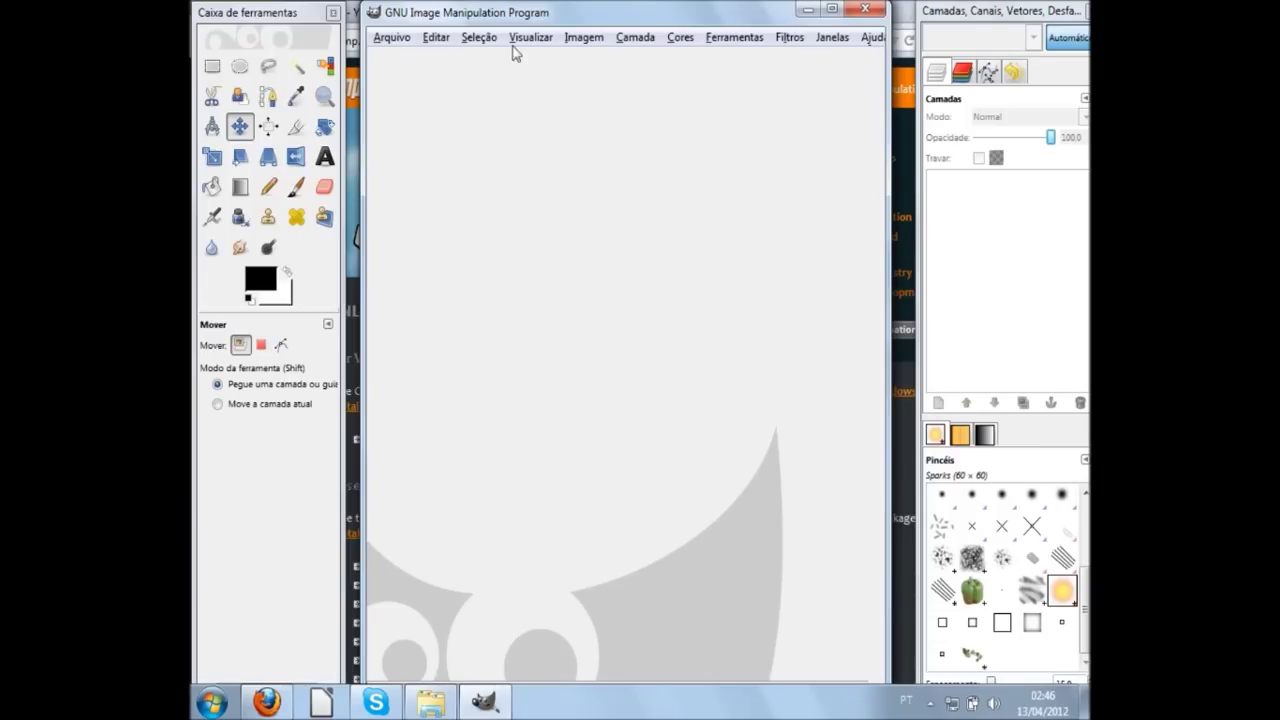
right_click(744, 95)
click(616, 153)
right_click(520, 287)
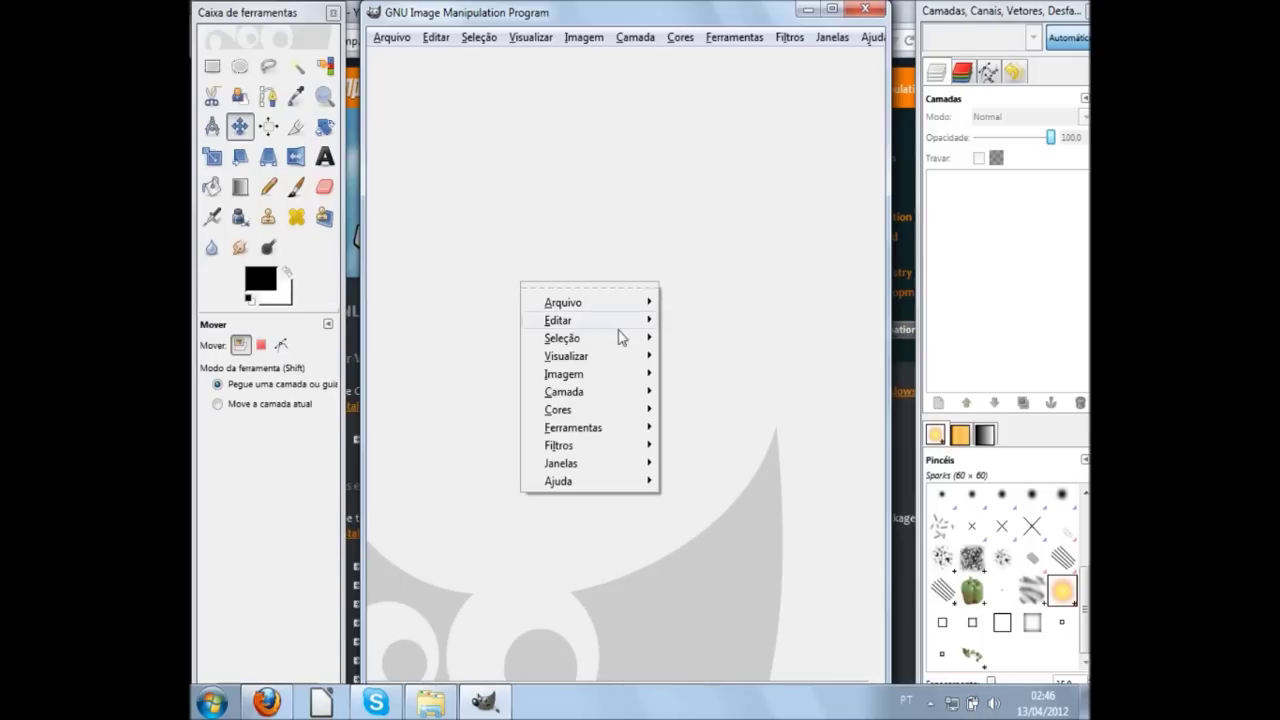
key(Escape)
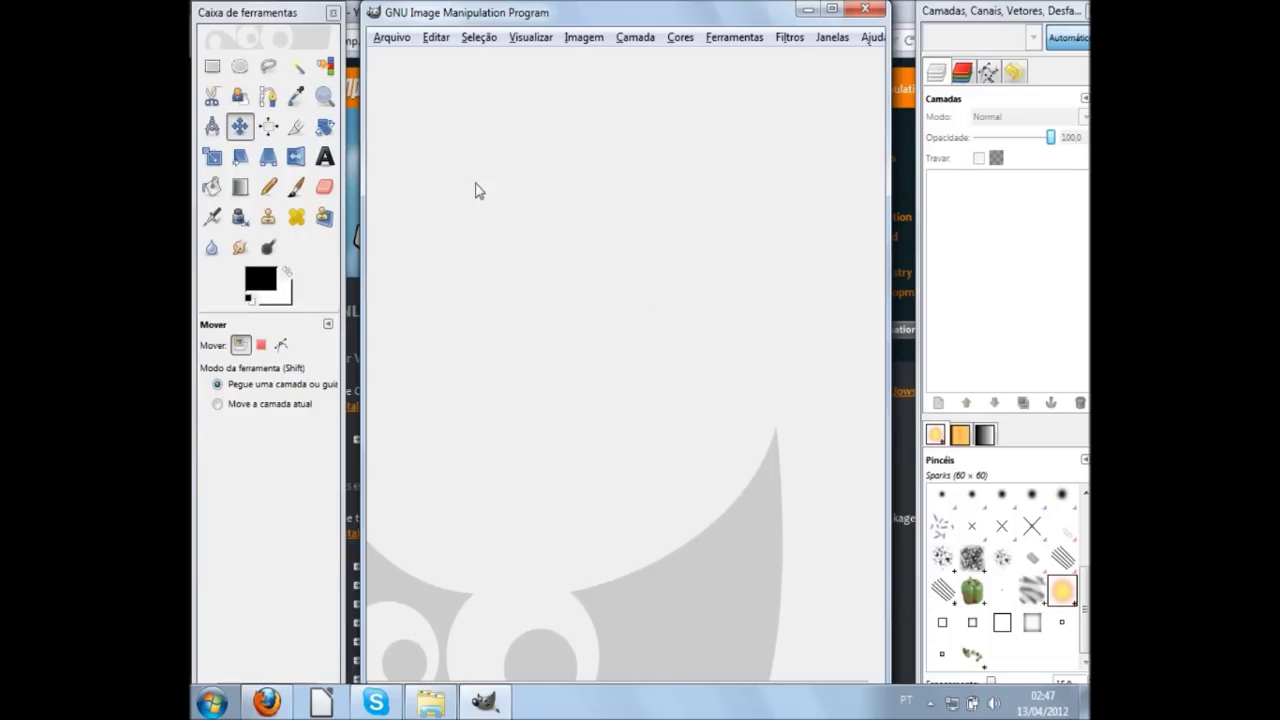
Start a new image from the 800x600 template
click(399, 40)
click(420, 64)
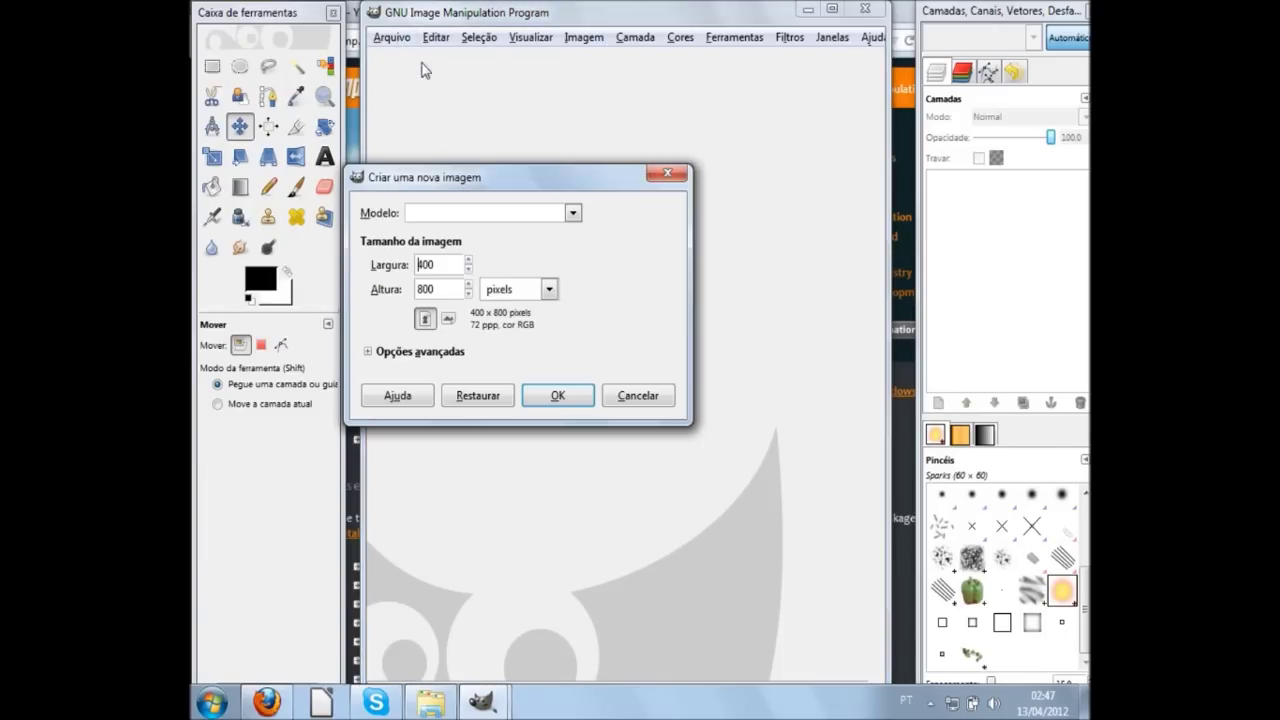
click(568, 218)
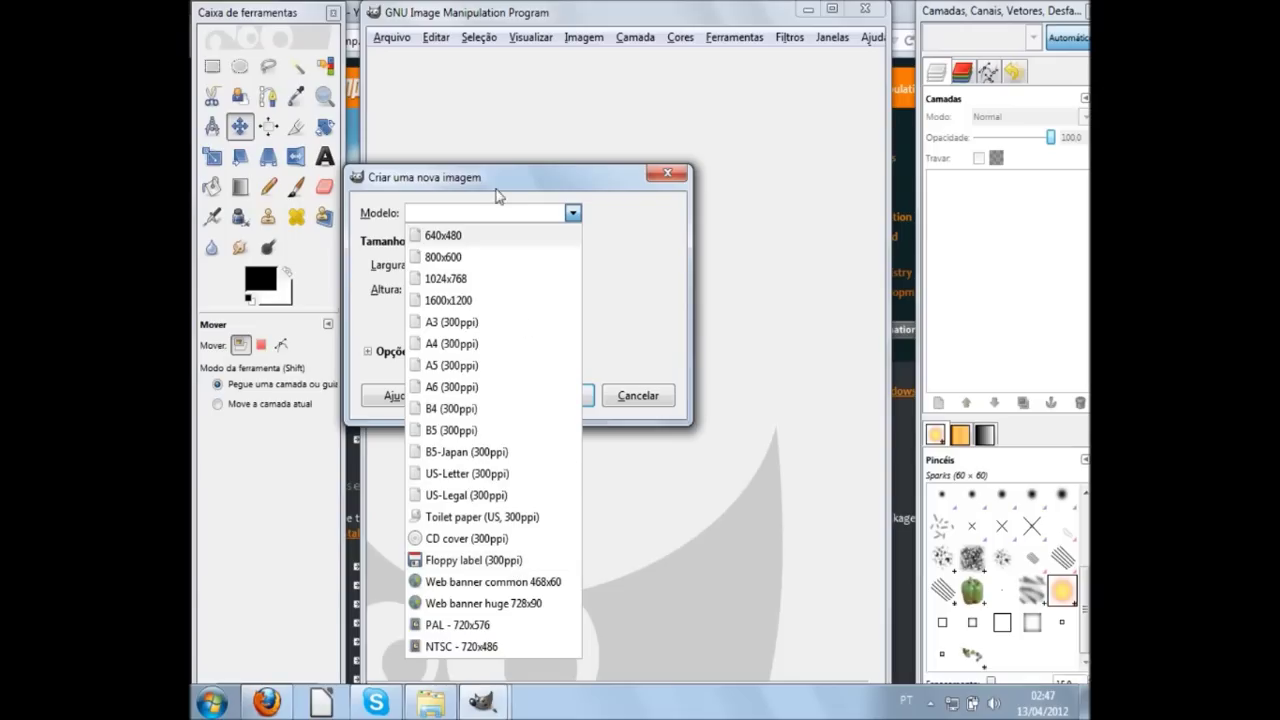
click(476, 258)
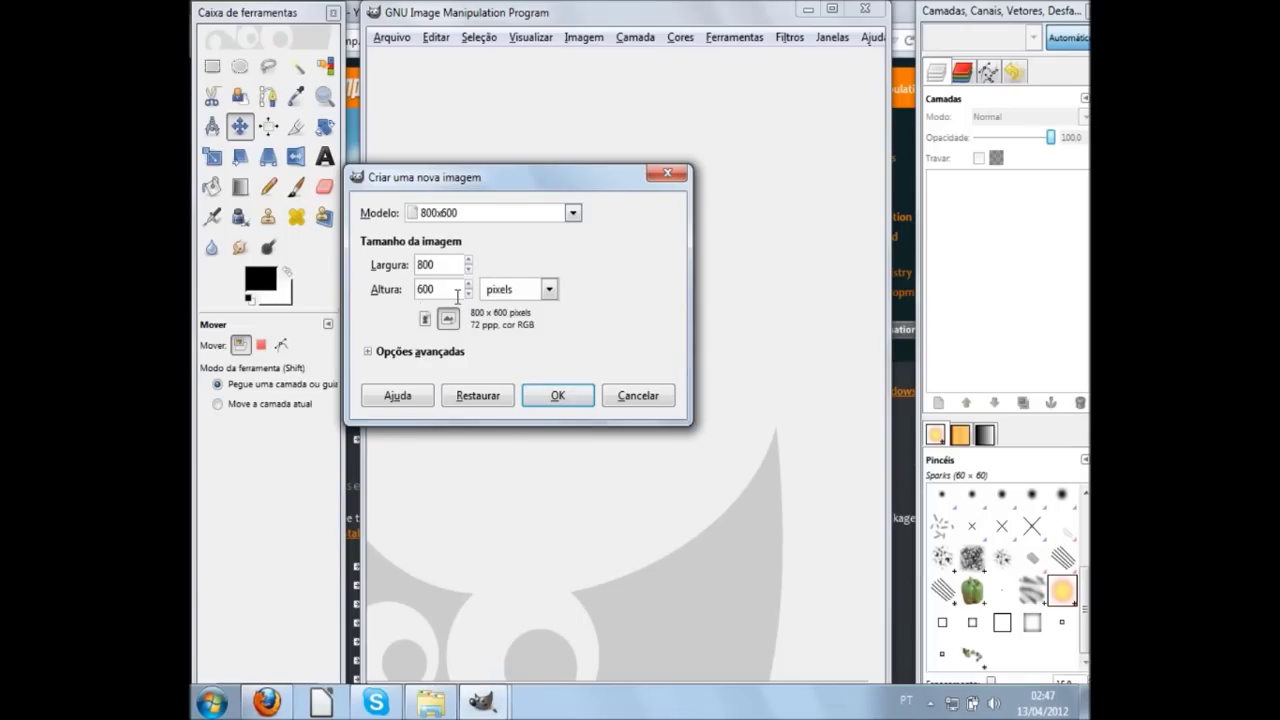
Keep the width at 800 with pixels as the unit and create the image
click(443, 264)
key(BackSpace)
key(BackSpace)
text(000)
key(BackSpace)
key(BackSpace)
key(BackSpace)
key(BackSpace)
text(799)
key(Up)
click(538, 289)
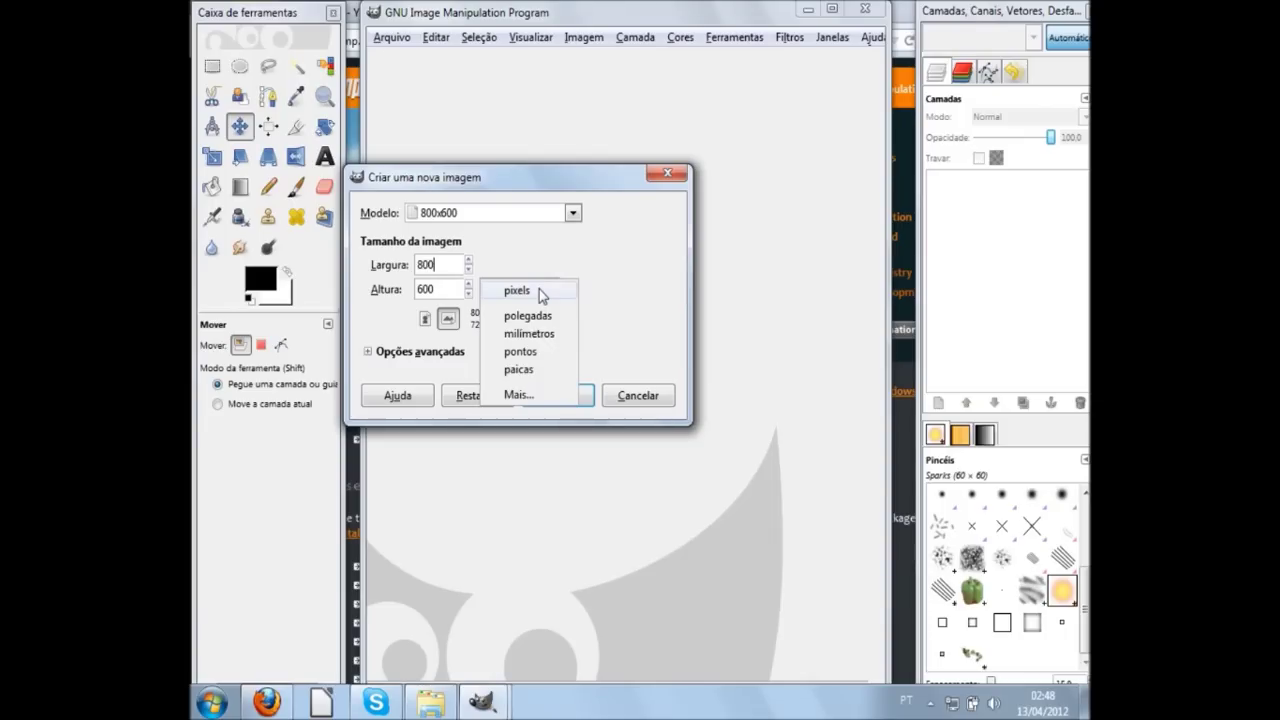
click(634, 272)
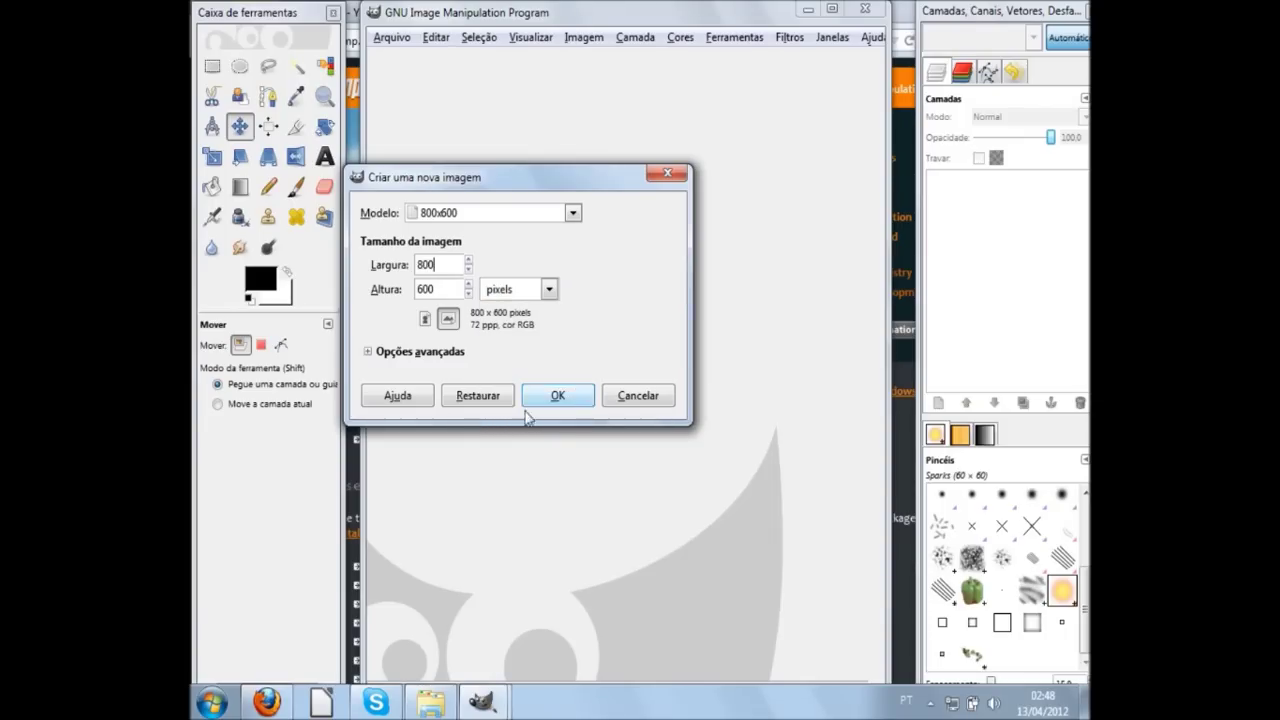
click(562, 396)
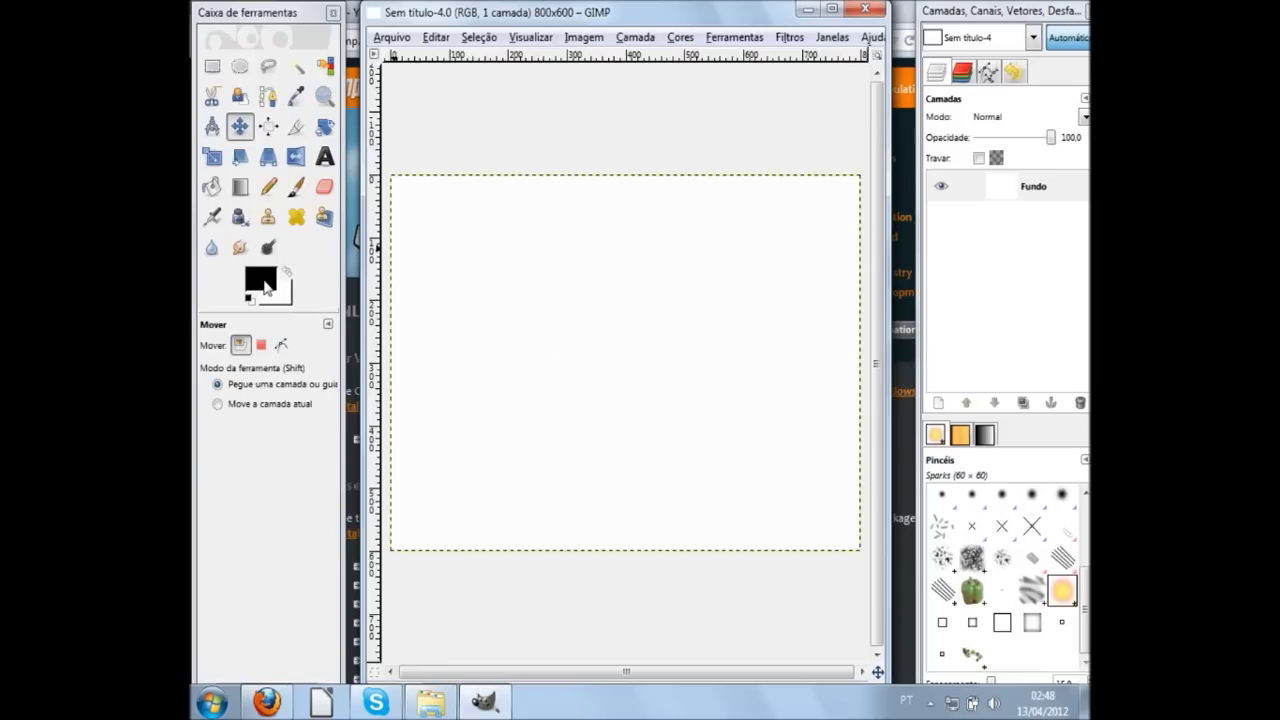
click(263, 283)
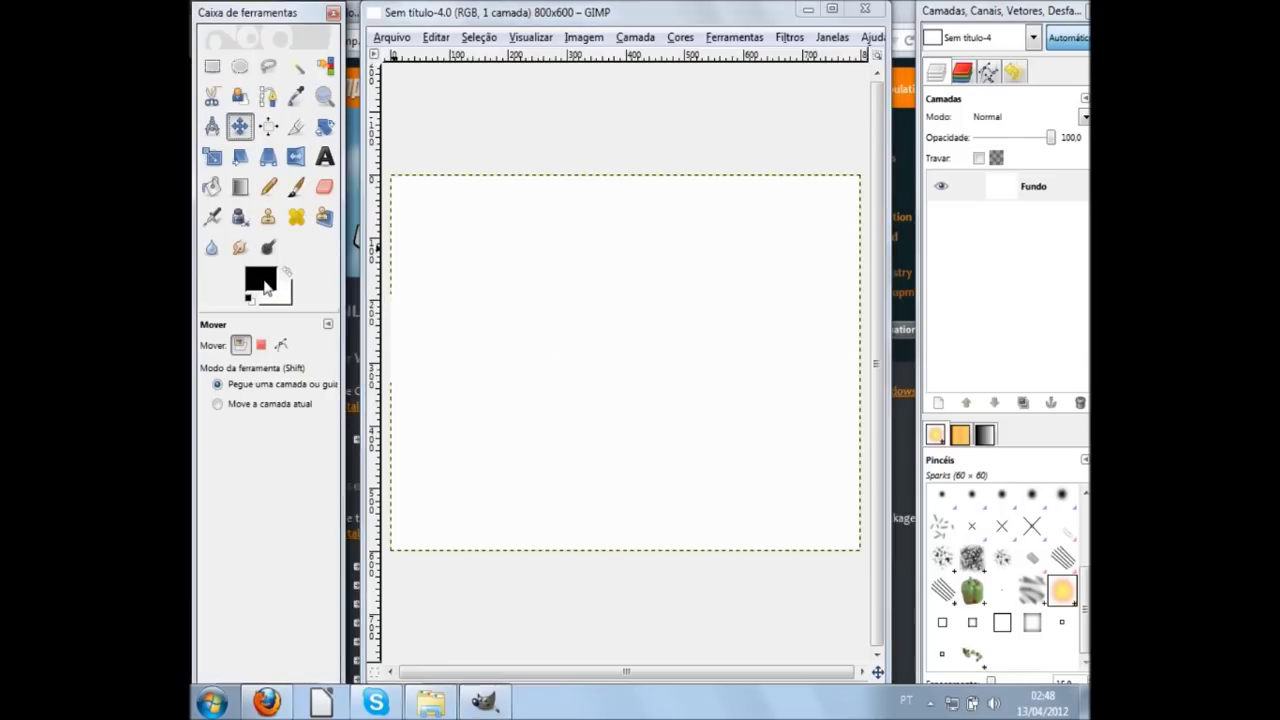
mouse_move(359, 297)
mouse_down()
mouse_move(417, 289)
mouse_move(307, 330)
mouse_move(364, 295)
mouse_move(440, 400)
mouse_up()
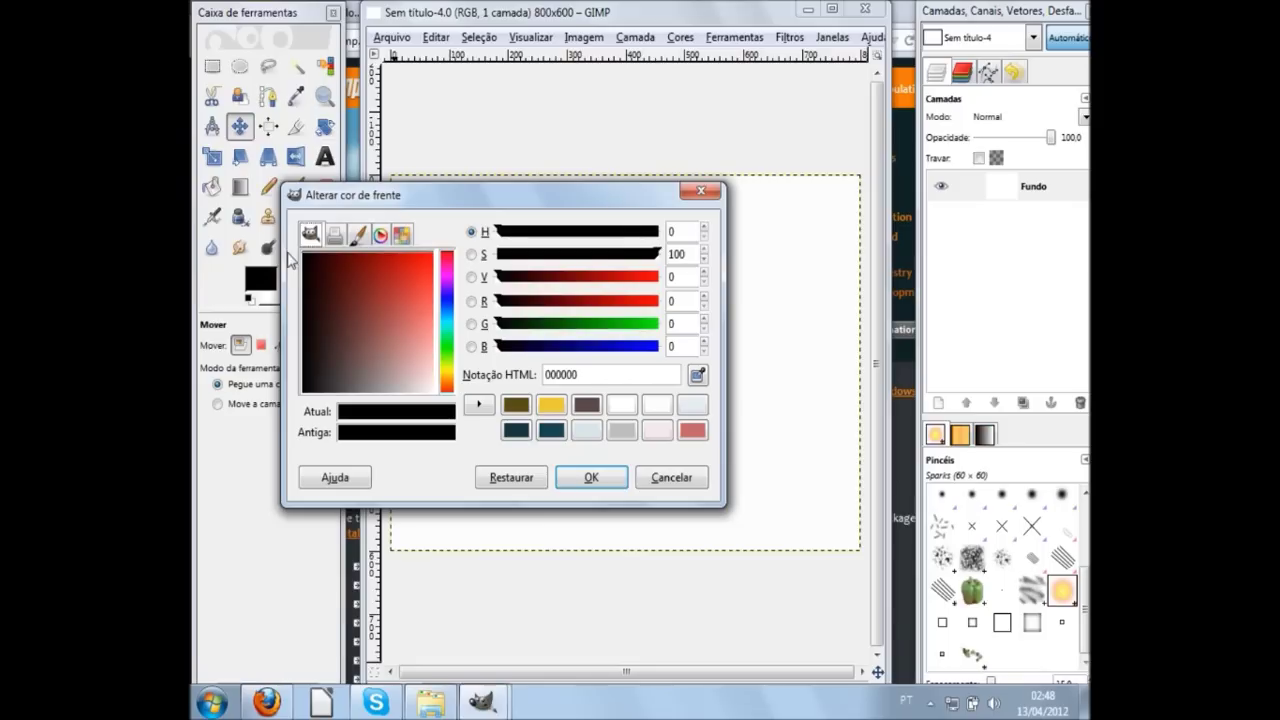
click(551, 404)
click(621, 404)
click(690, 405)
click(516, 430)
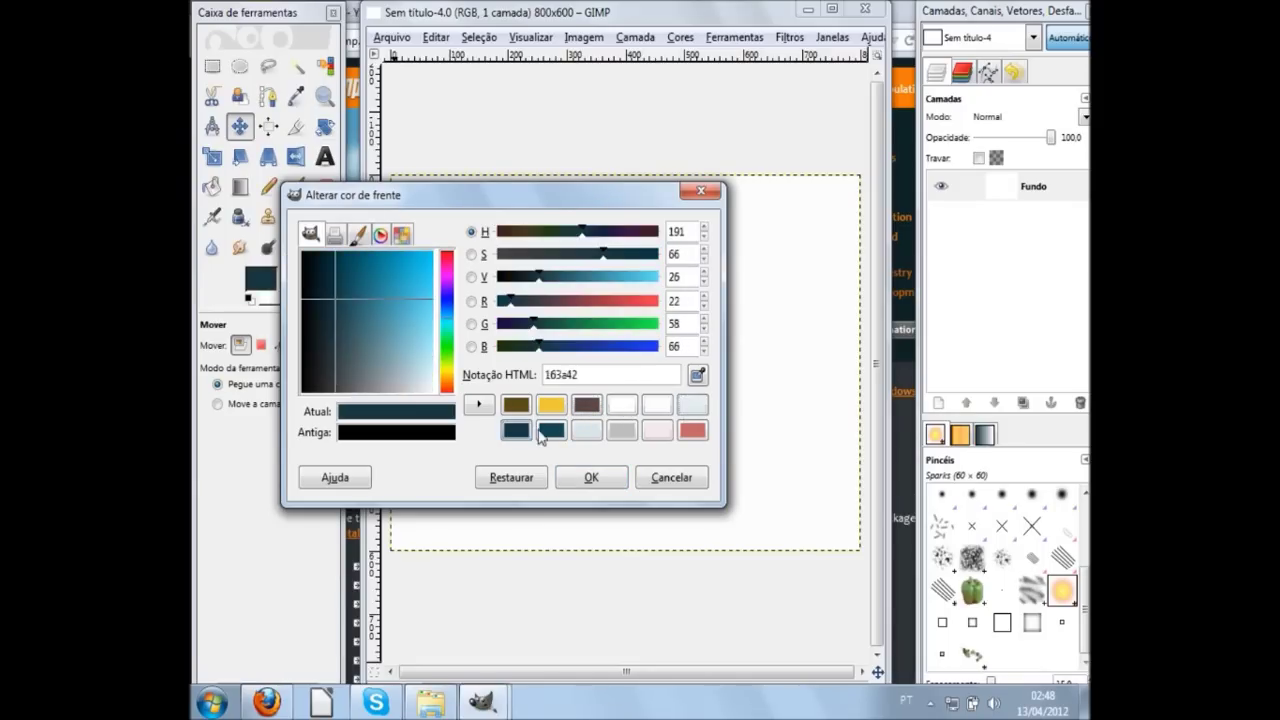
click(621, 430)
click(516, 404)
drag(423, 349, 440, 400)
click(334, 235)
click(357, 237)
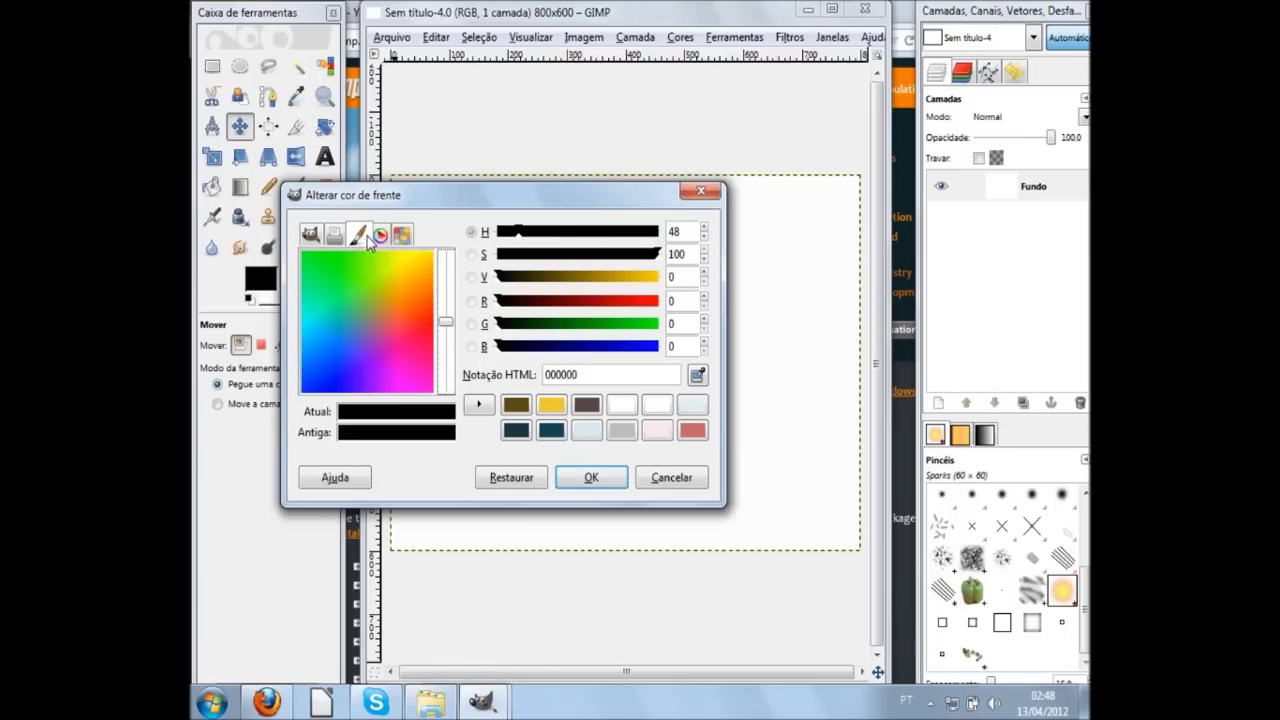
click(380, 236)
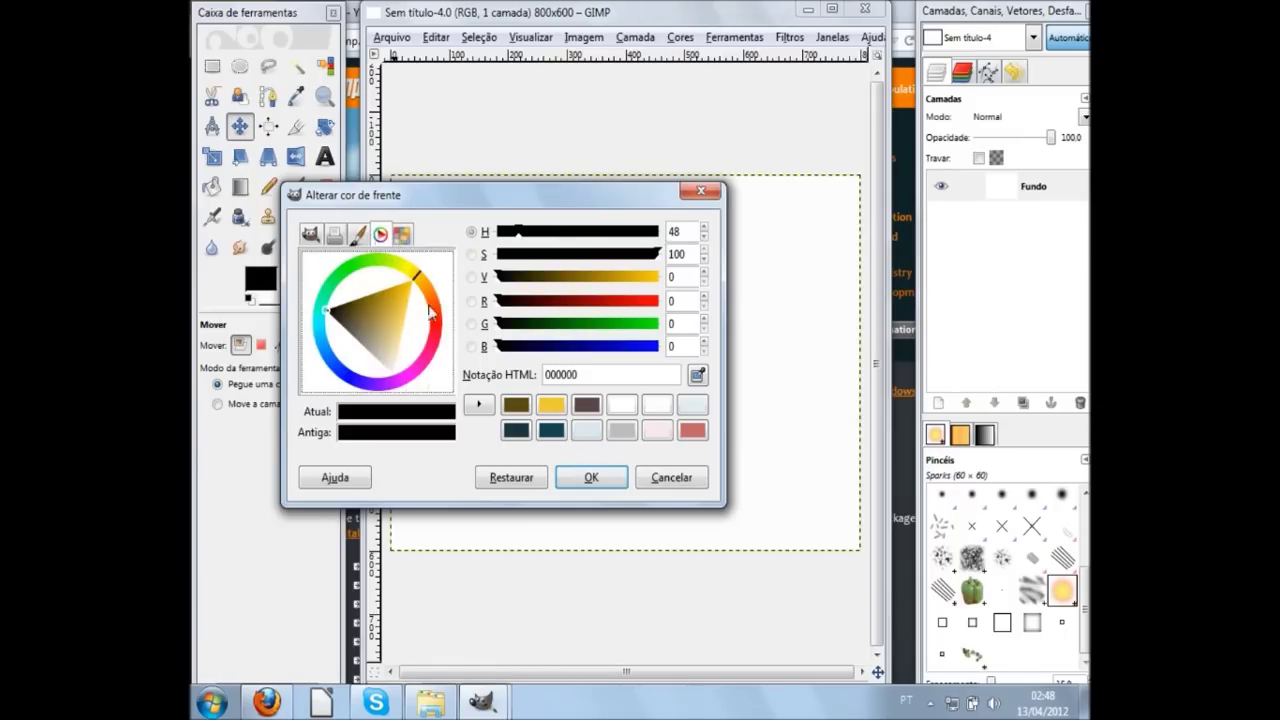
drag(418, 270, 395, 268)
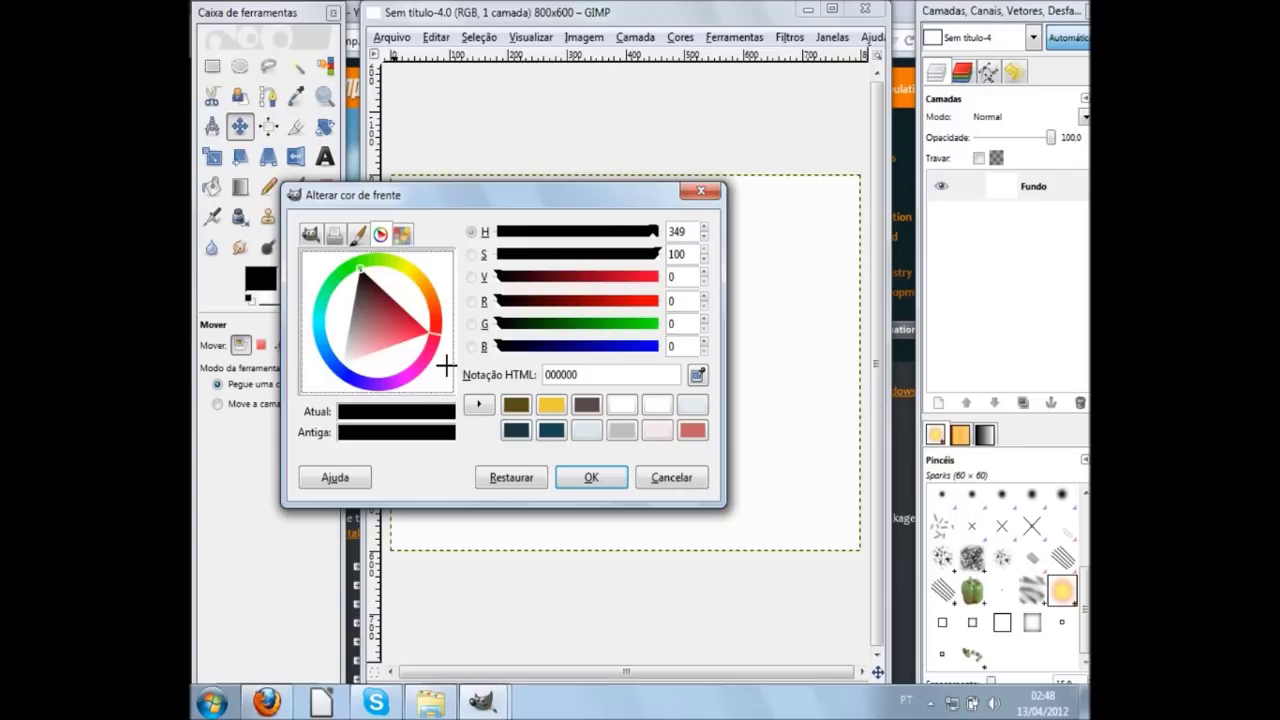
drag(395, 268, 423, 277)
click(358, 238)
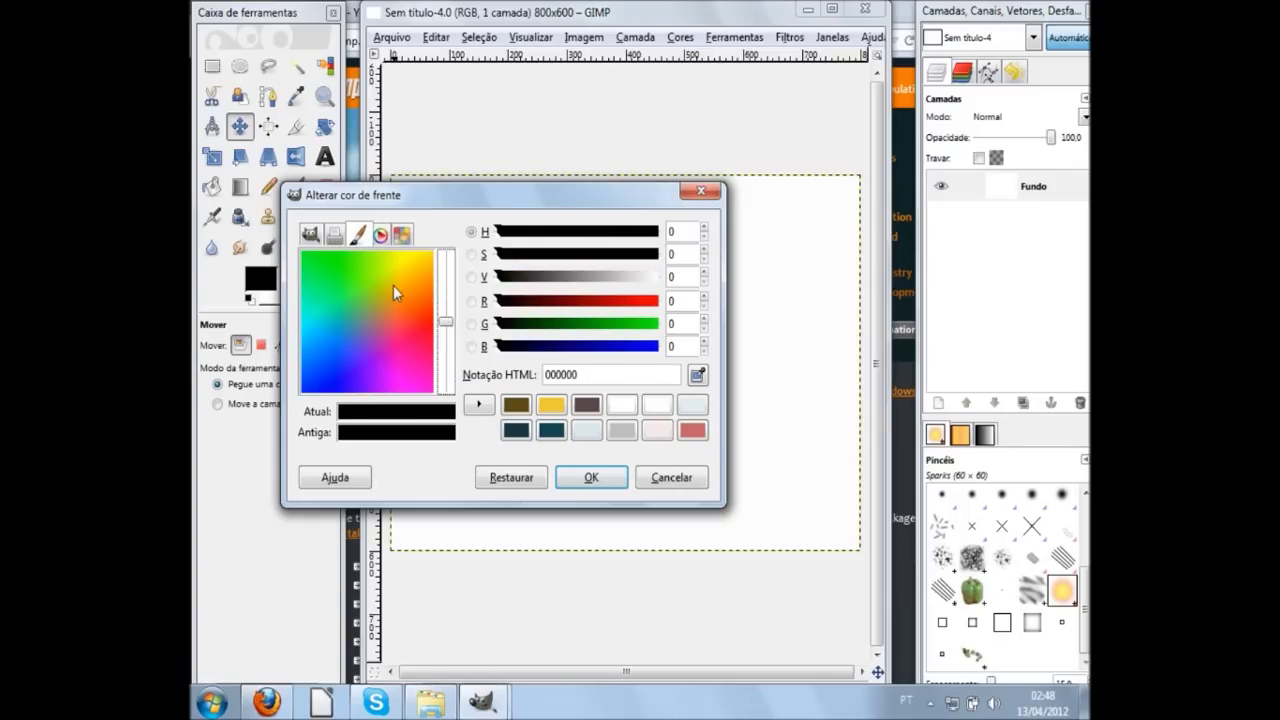
drag(446, 322, 448, 356)
click(401, 234)
click(375, 294)
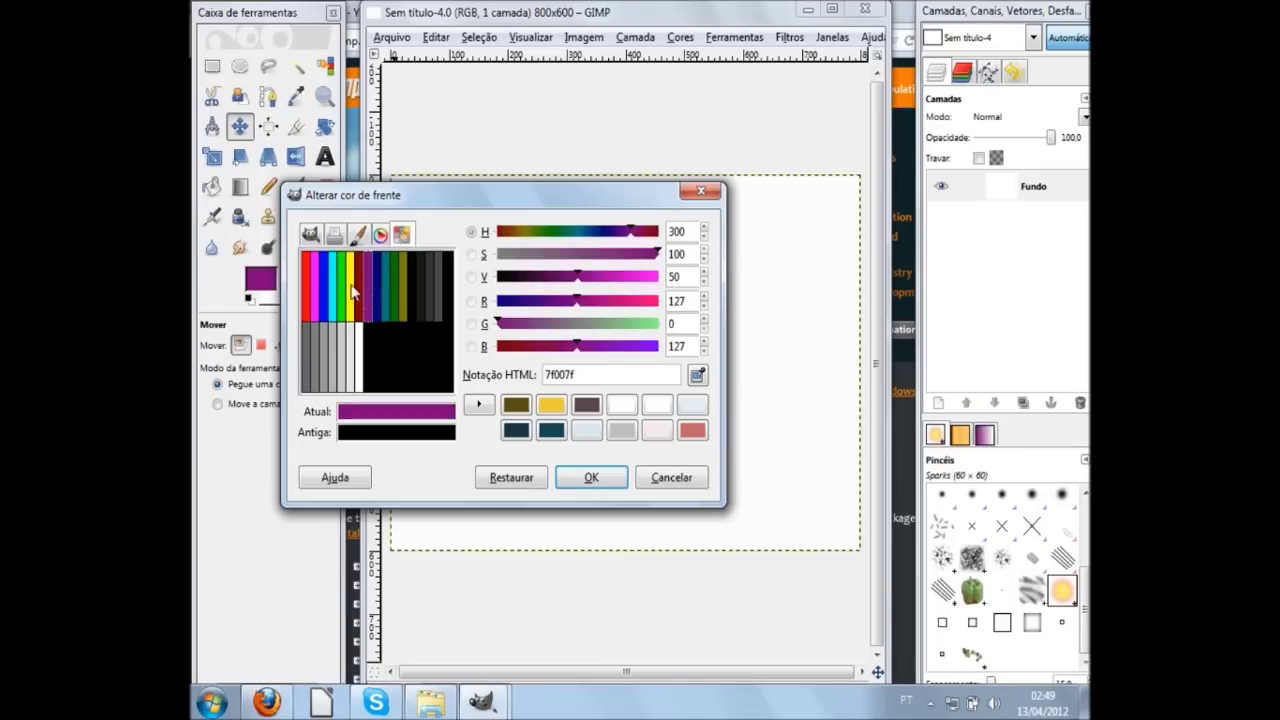
click(310, 236)
click(355, 320)
key(Escape)
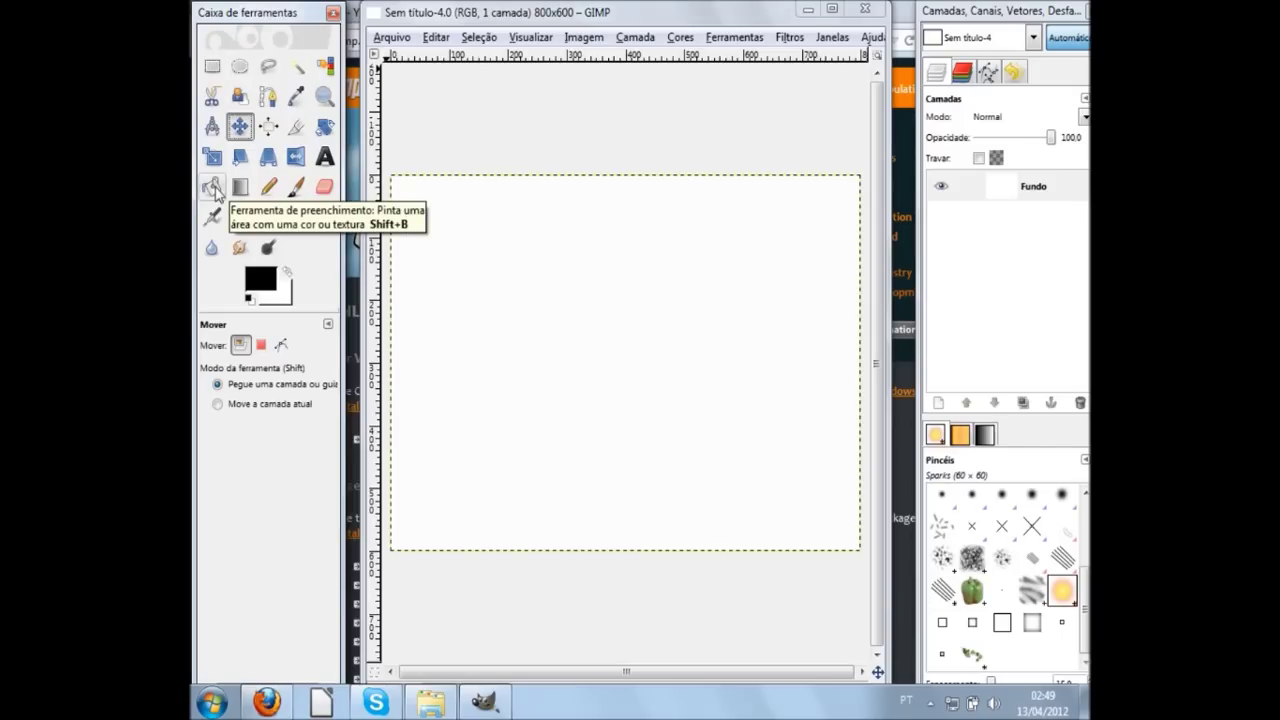
Undo a trial bucket fill and make the Fundo layer solid black across the canvas
click(212, 188)
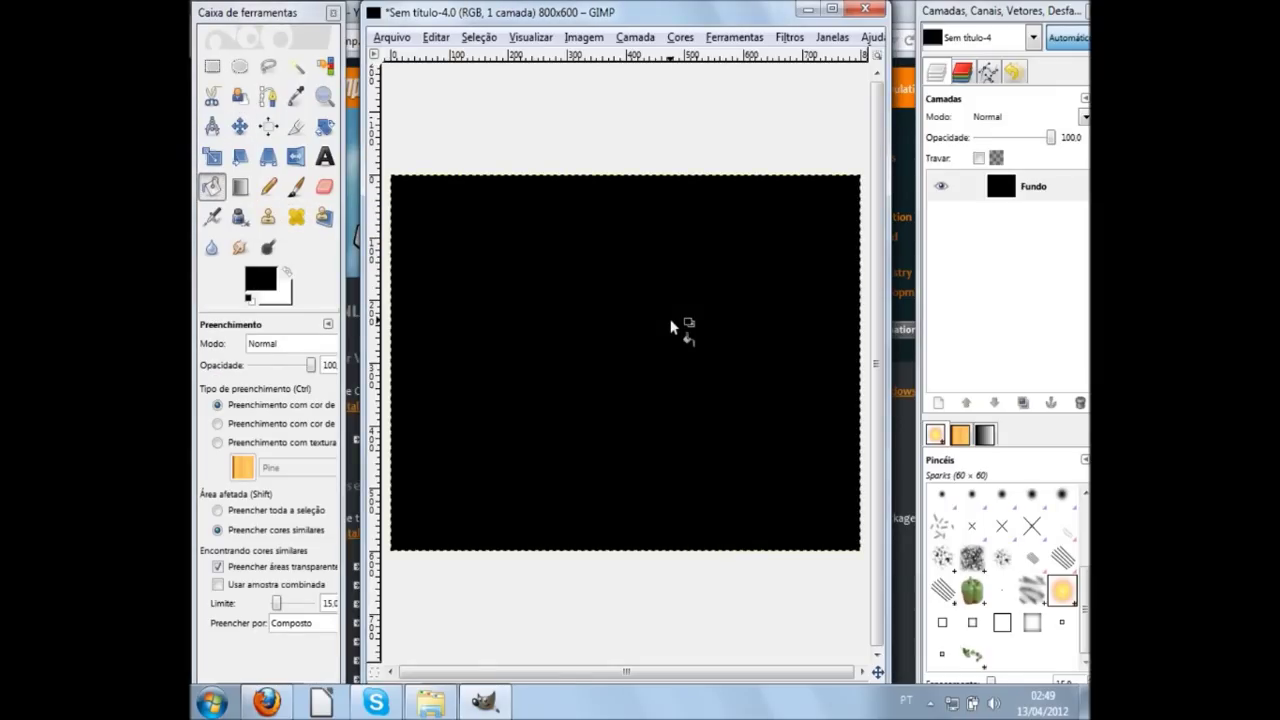
key(ctrl+x)
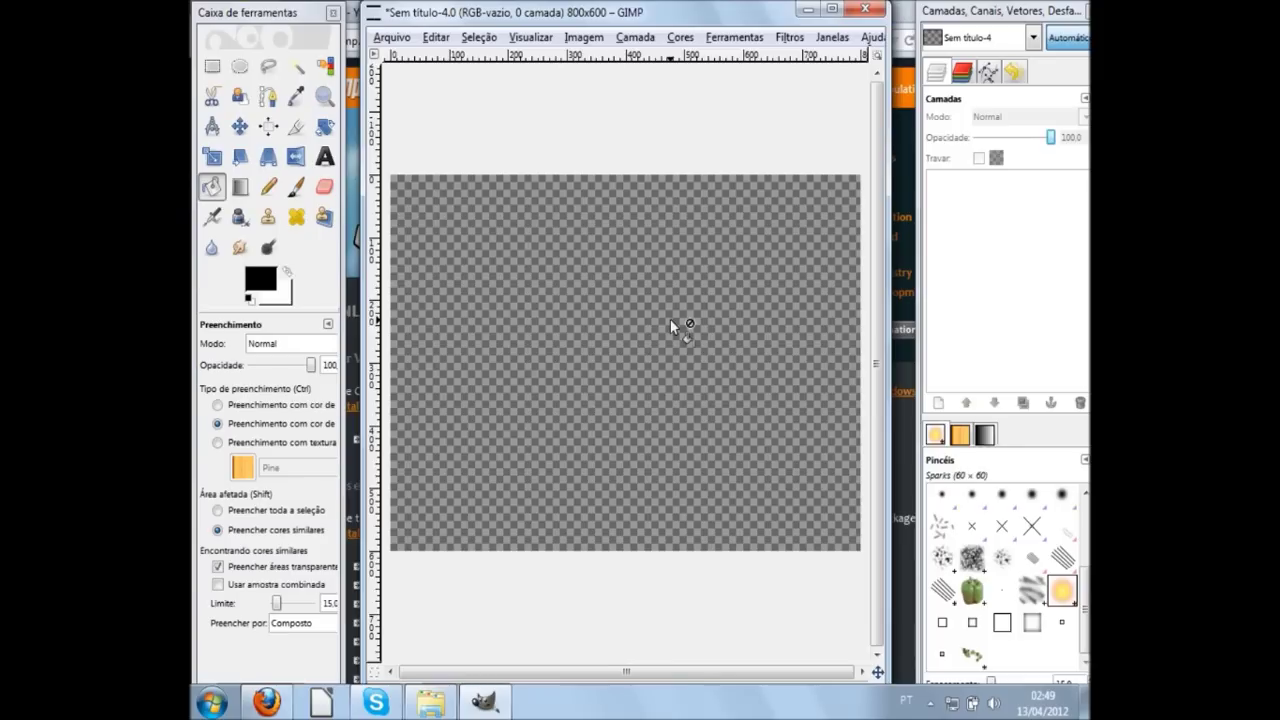
ctrl+click(671, 322)
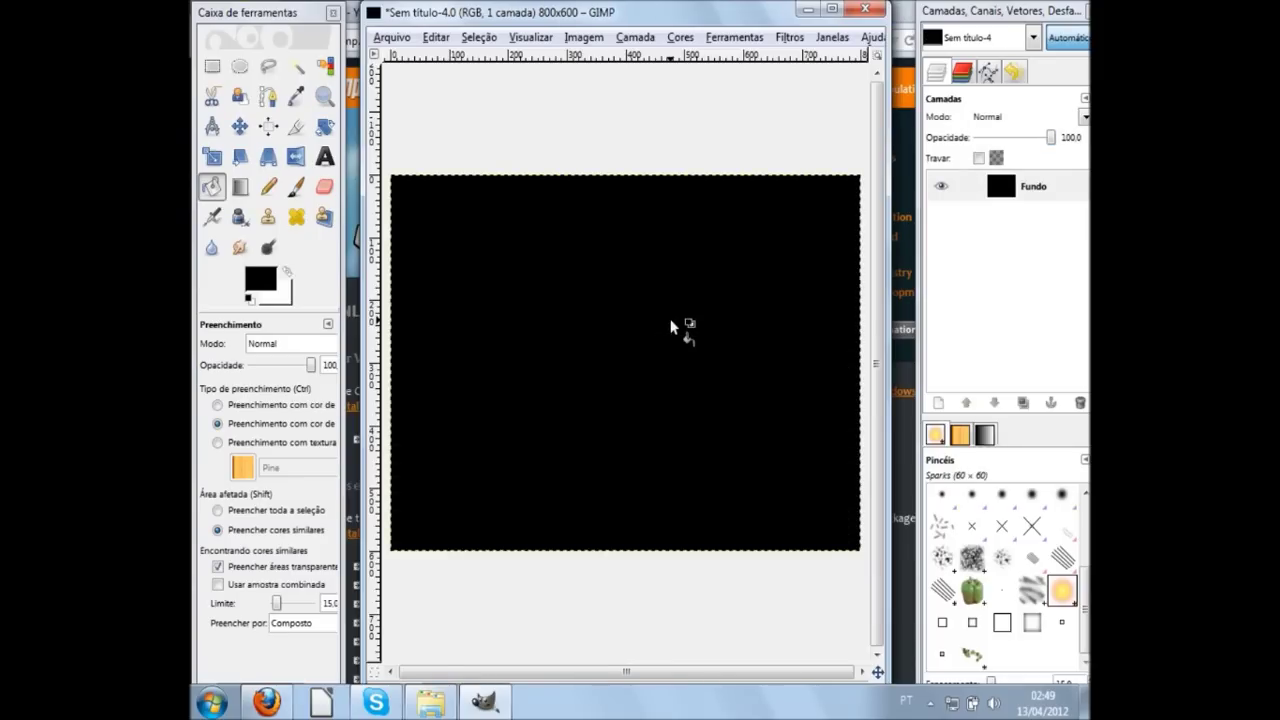
key(ctrl+z)
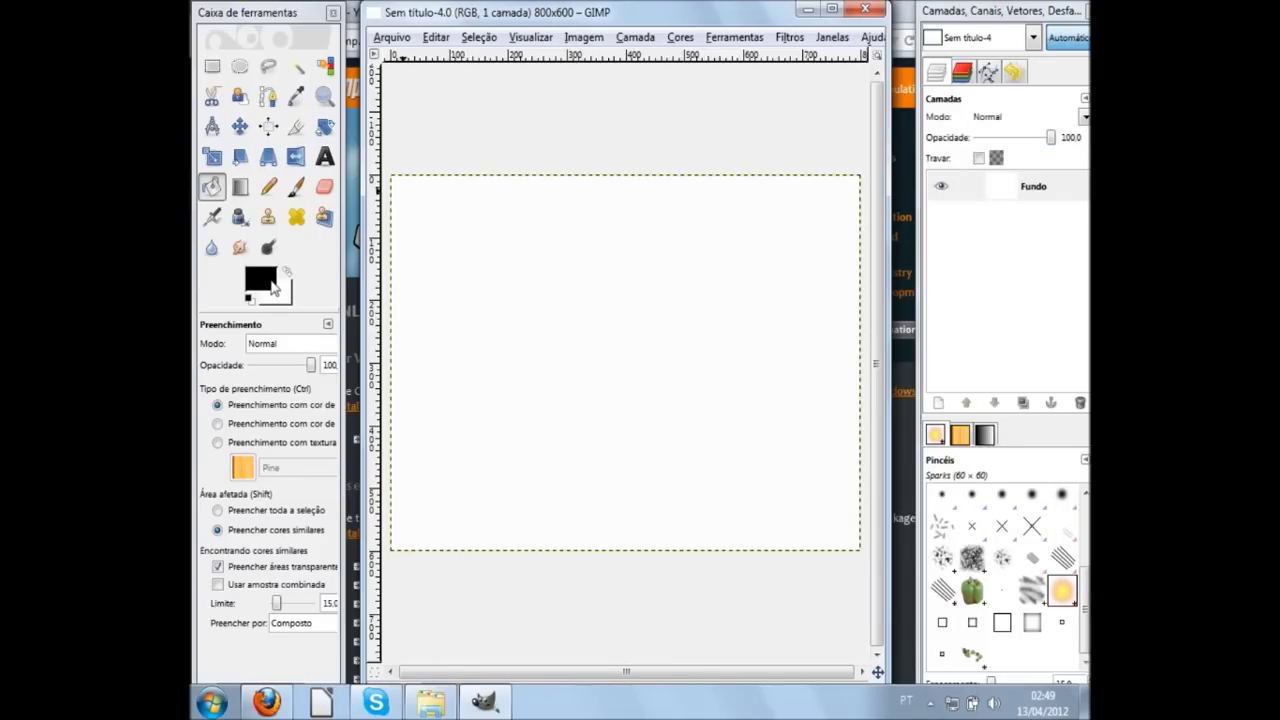
drag(259, 281, 280, 300)
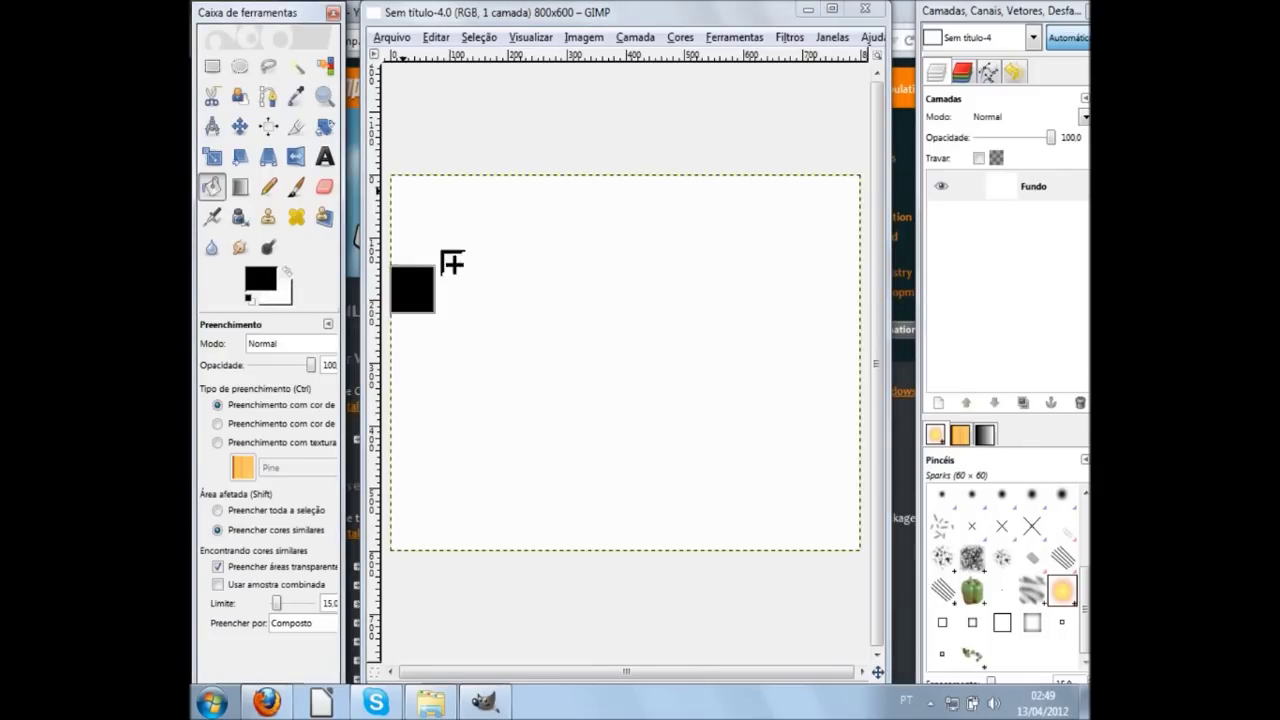
drag(280, 300, 592, 312)
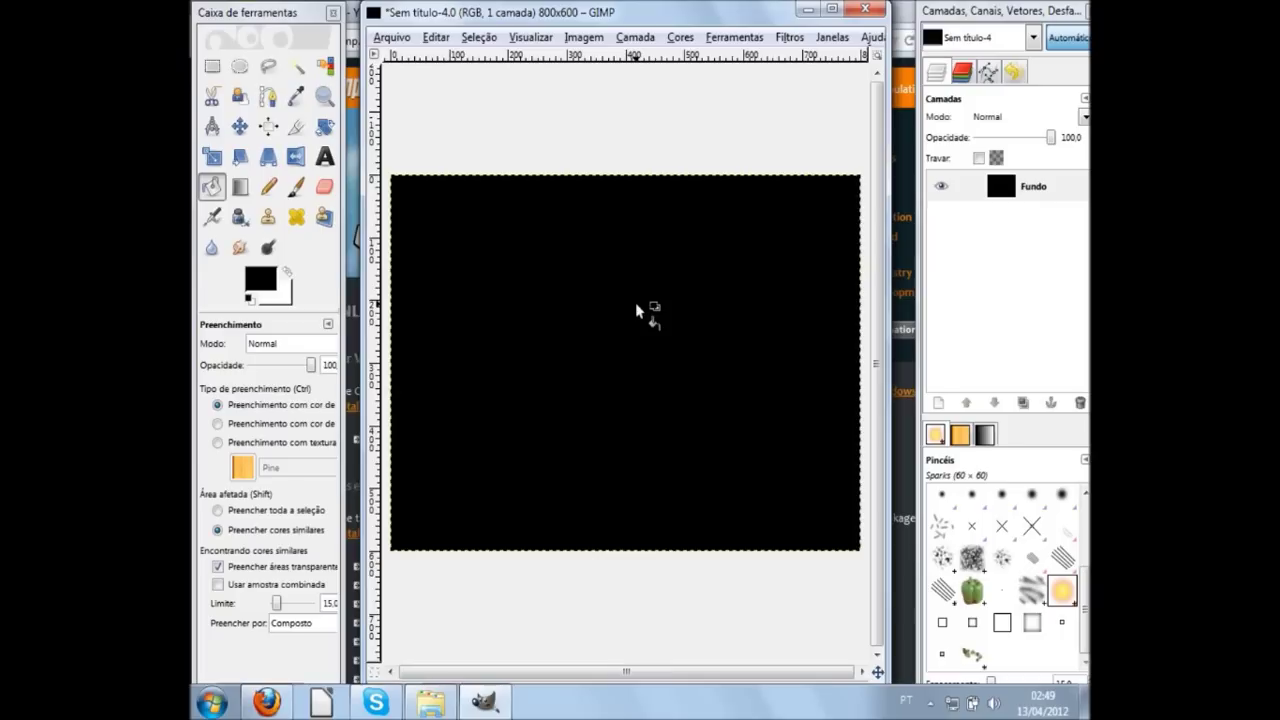
Set up the Paintbrush with the Circle (19) brush and a white foreground colour
click(295, 194)
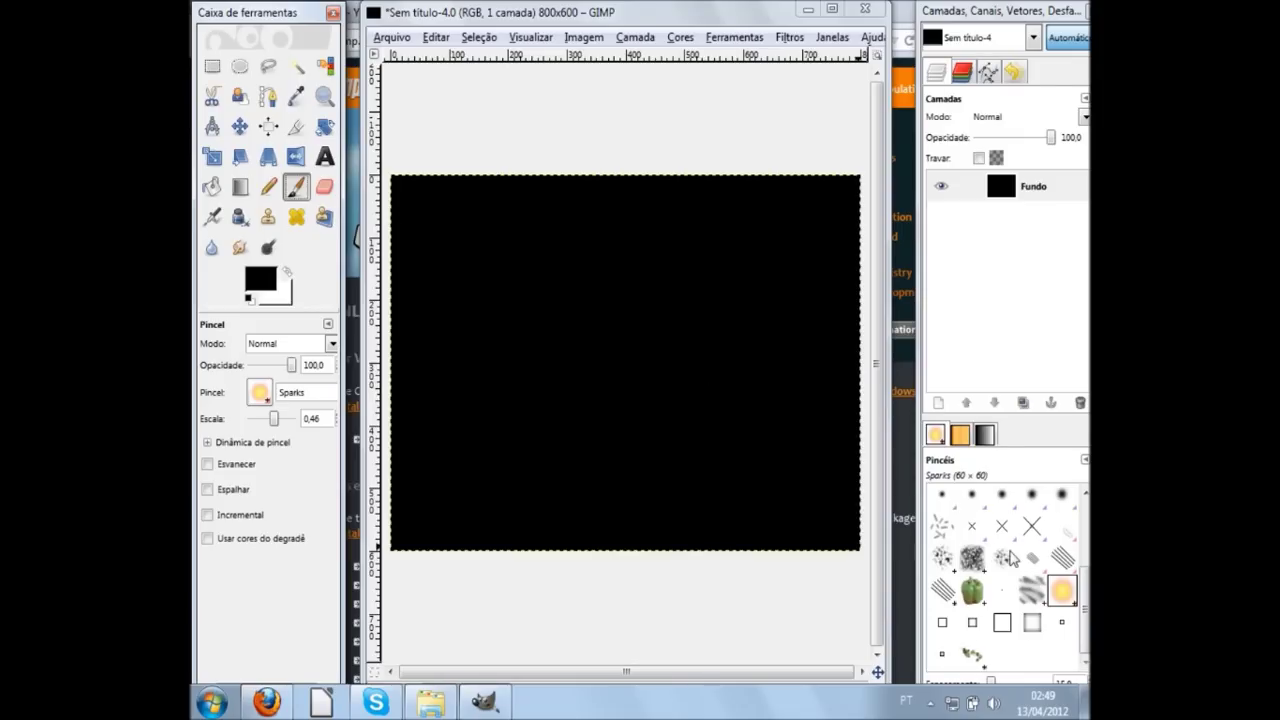
click(259, 392)
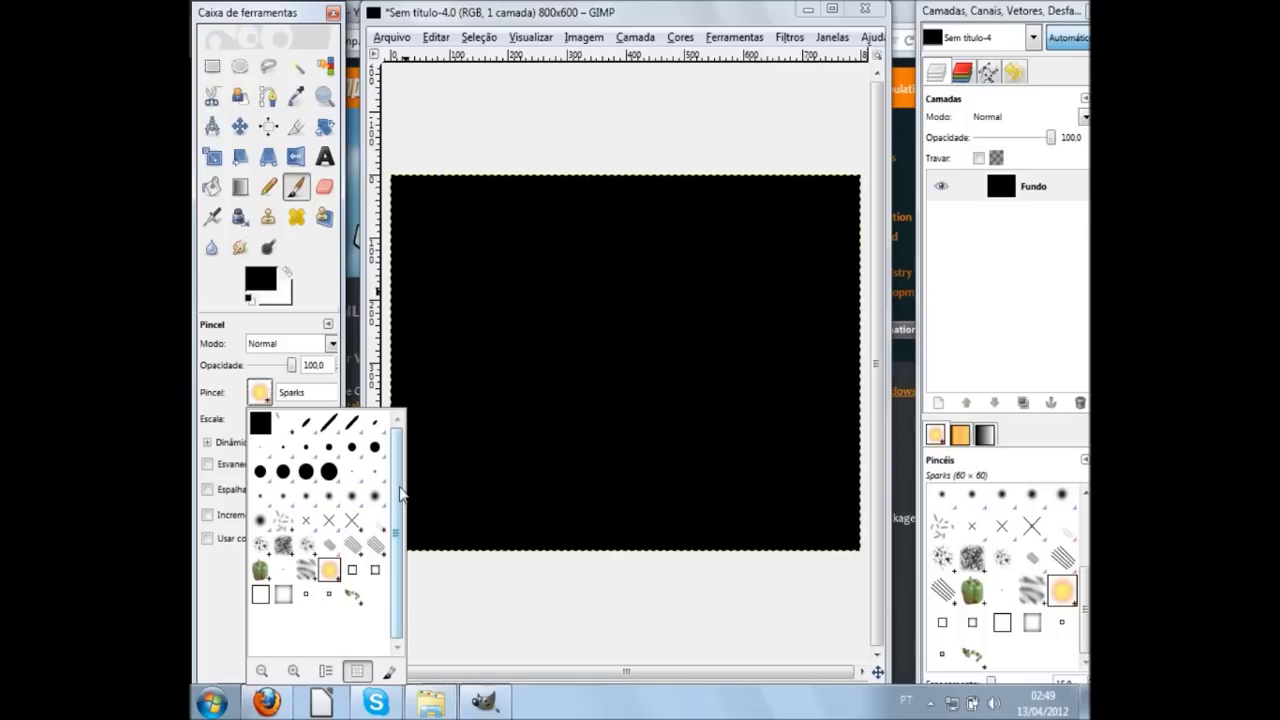
click(336, 477)
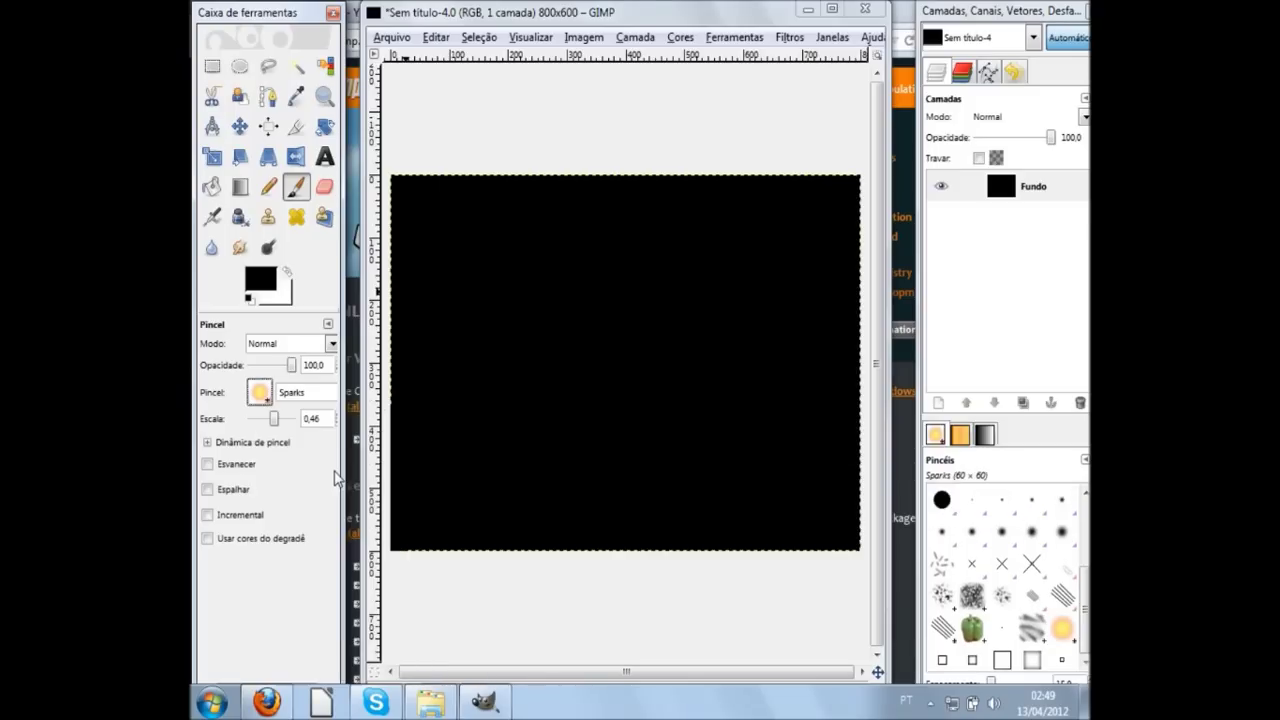
click(264, 293)
click(595, 591)
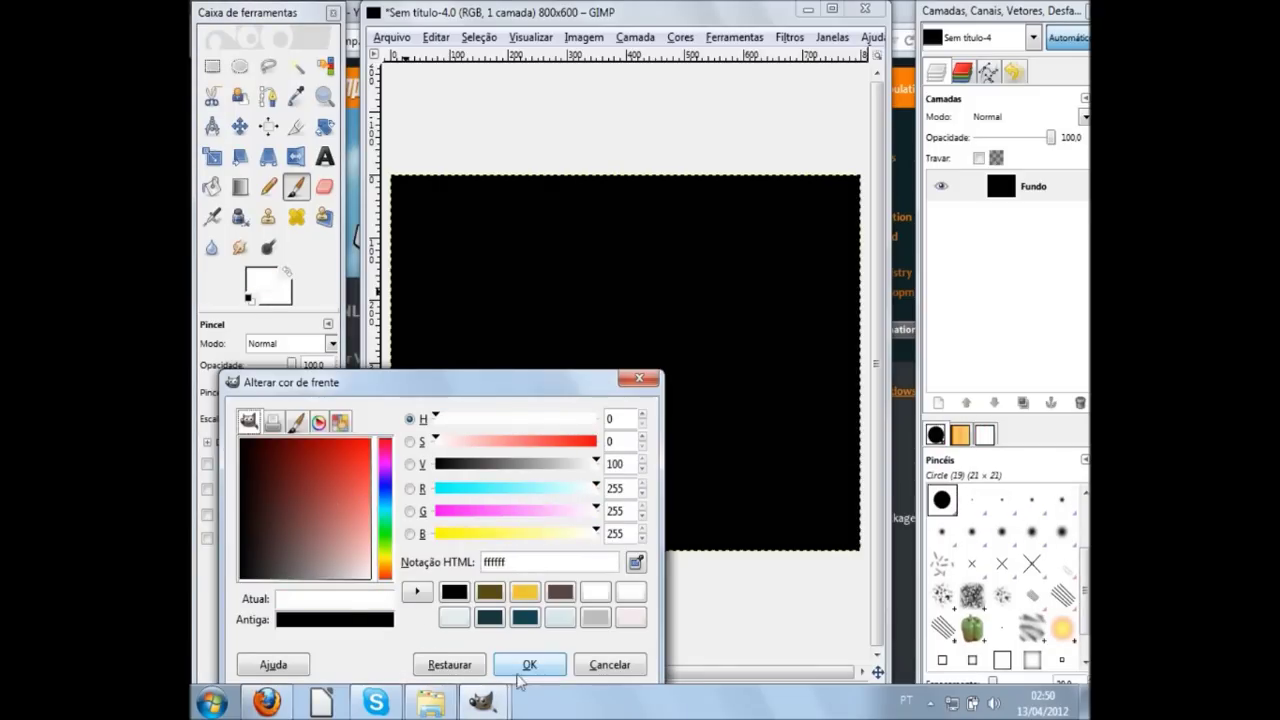
click(529, 664)
Paint two white test strokes, then undo them so the canvas is black again
mouse_move(445, 474)
mouse_down()
mouse_move(458, 478)
mouse_move(560, 305)
mouse_up()
mouse_move(558, 513)
mouse_down()
mouse_move(697, 334)
mouse_move(574, 257)
mouse_move(482, 281)
mouse_move(563, 443)
mouse_move(631, 442)
mouse_up()
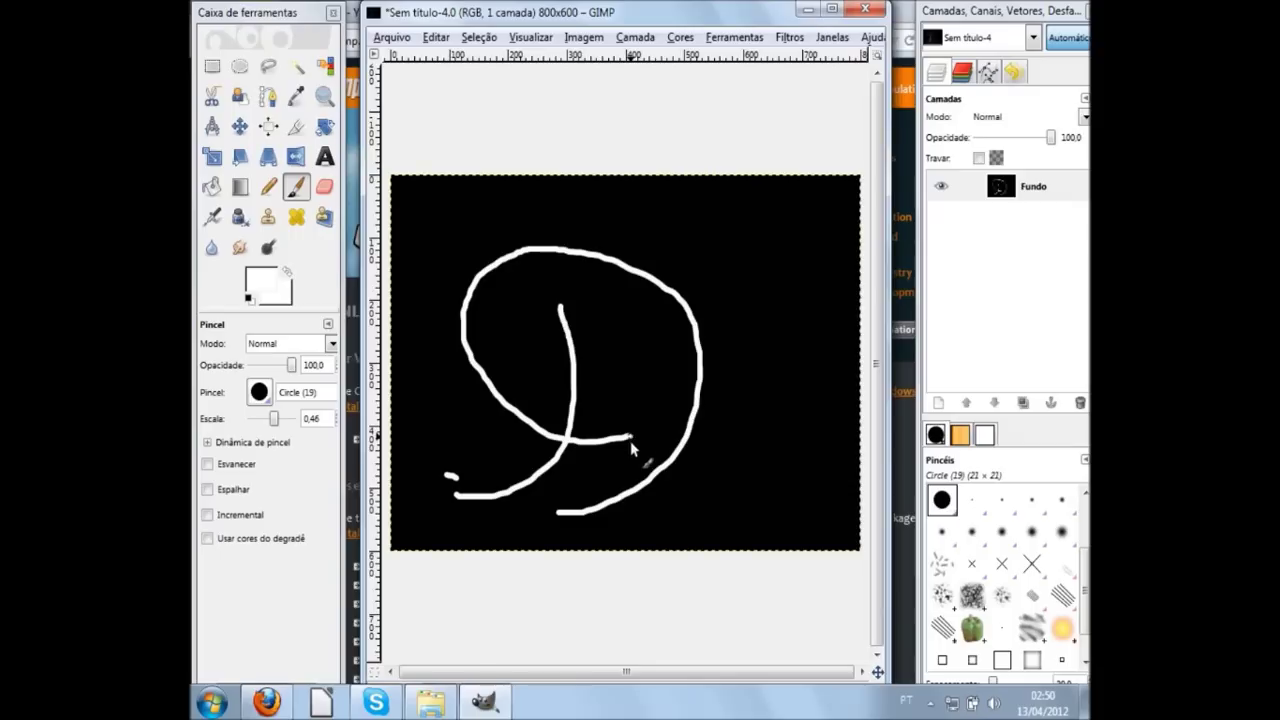
key(ctrl+z)
key(ctrl+z)
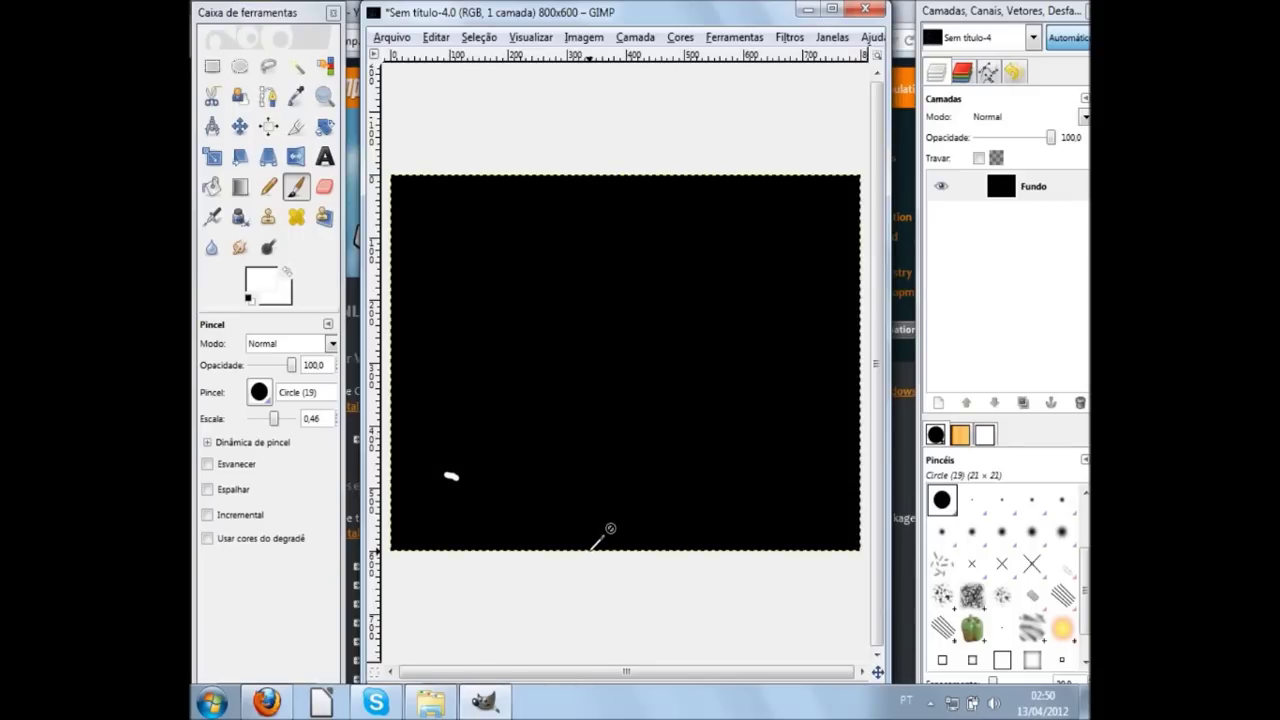
key(ctrl+y)
key(ctrl+y)
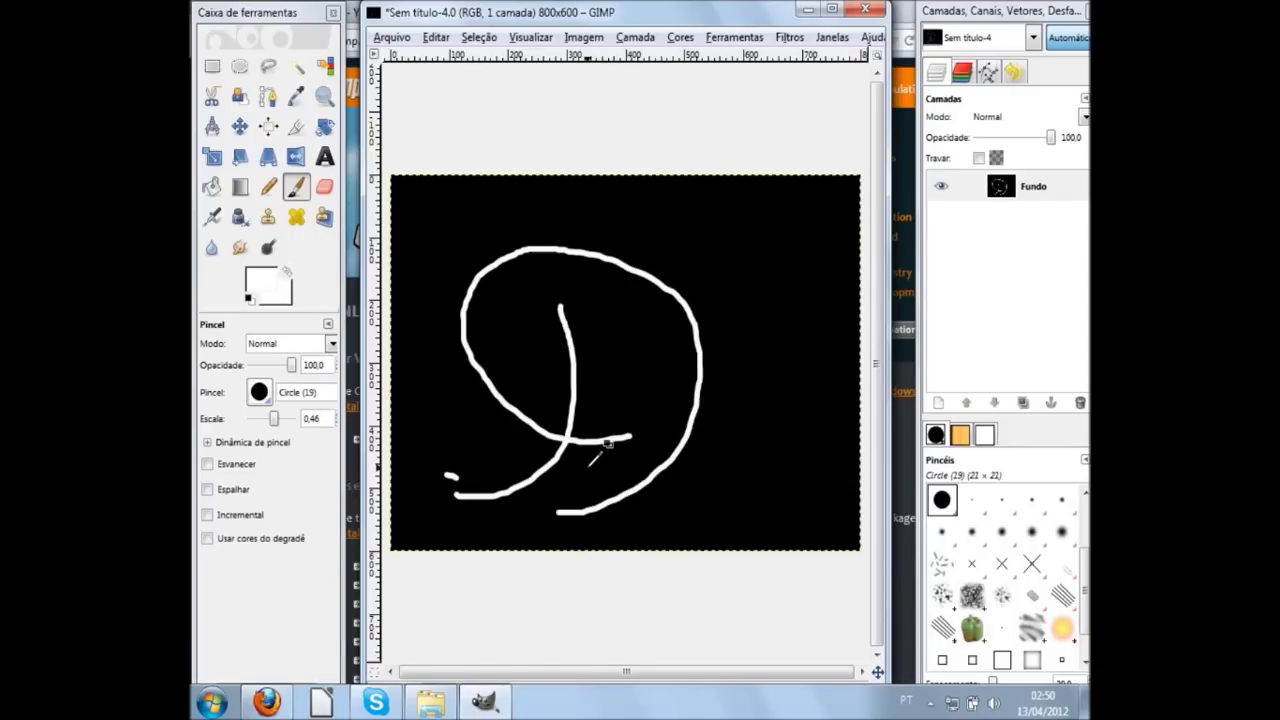
key(ctrl+z)
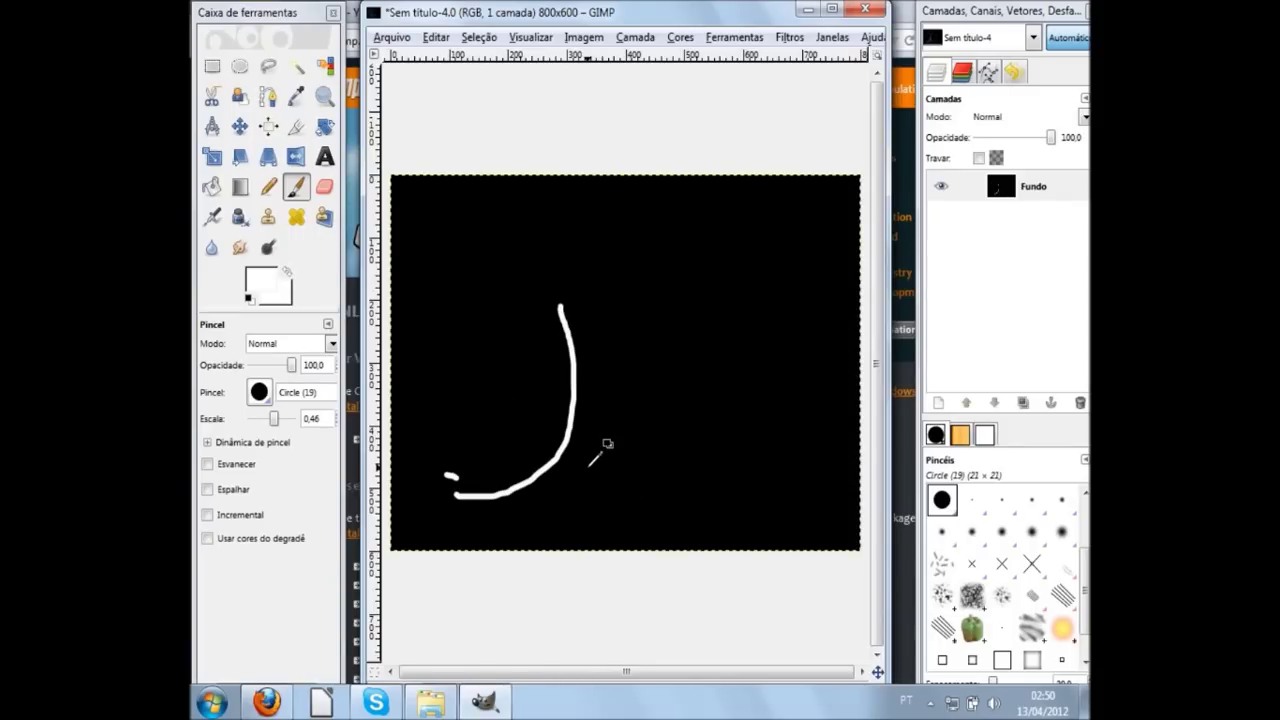
key(ctrl+z)
key(ctrl+z)
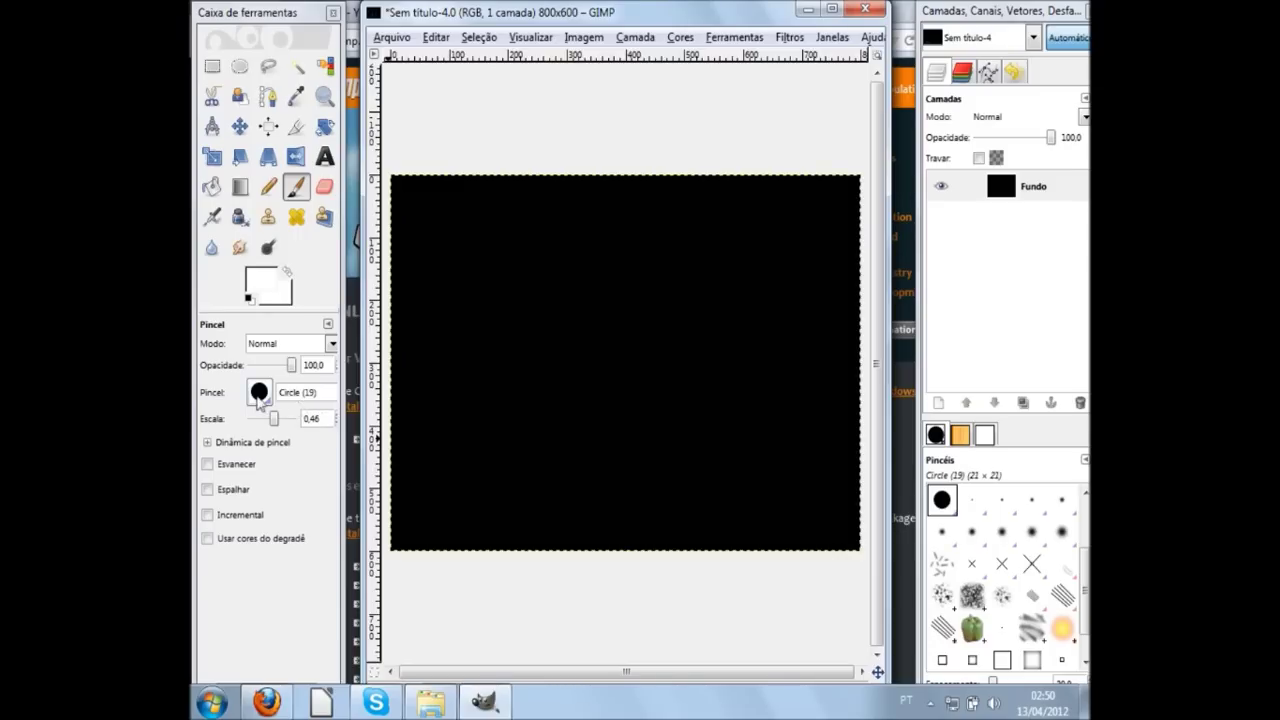
Choose the Sparks brush, try a wavy golden test stroke, and undo it
click(261, 400)
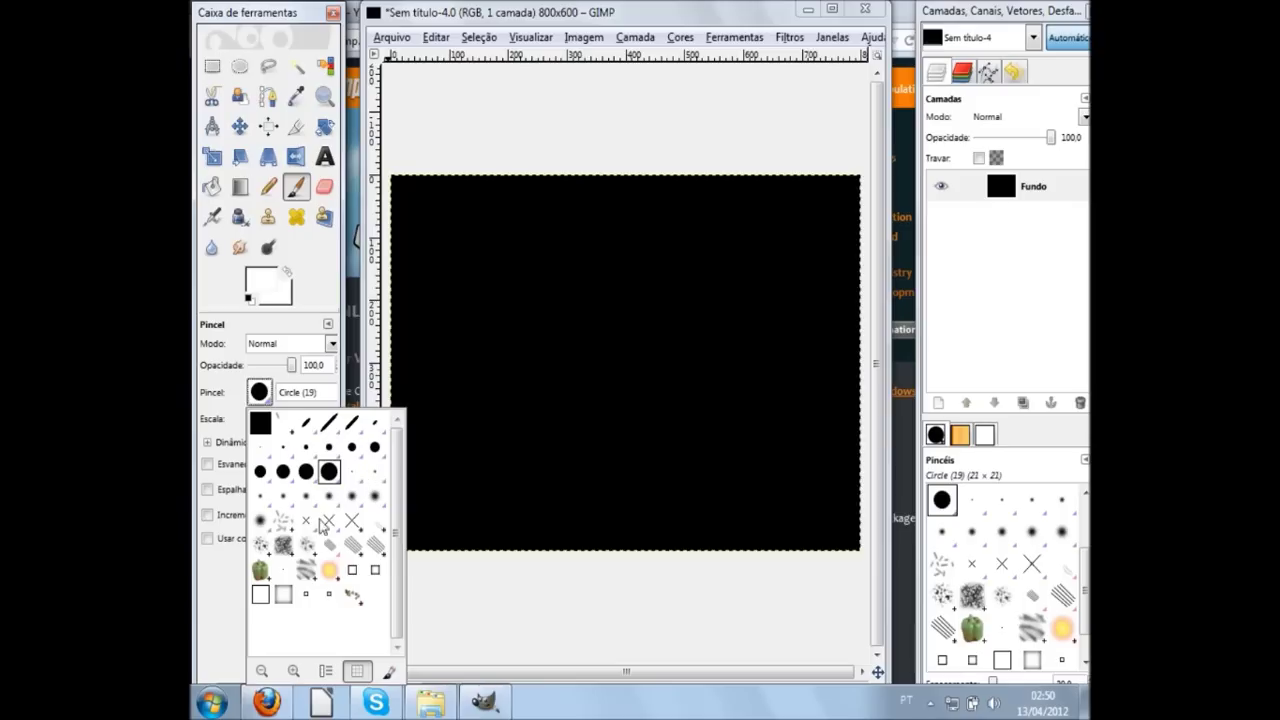
click(329, 570)
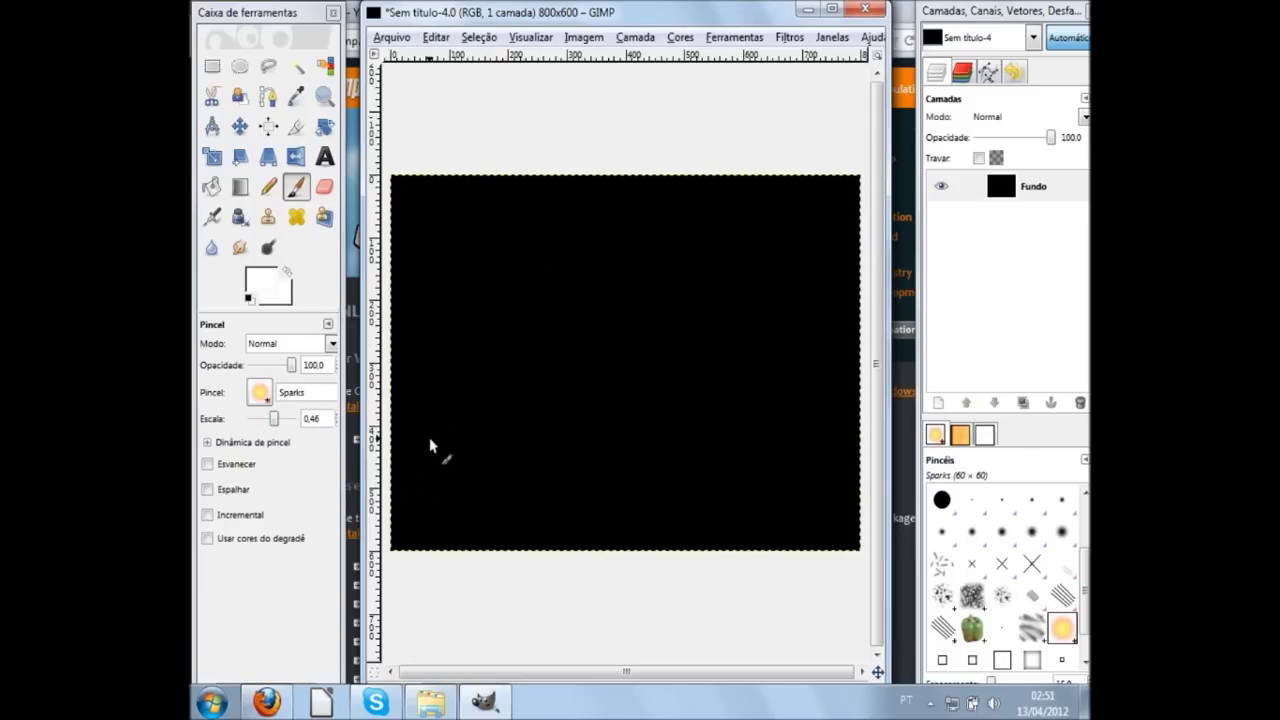
mouse_move(426, 459)
mouse_down()
mouse_move(684, 328)
mouse_move(802, 388)
mouse_up()
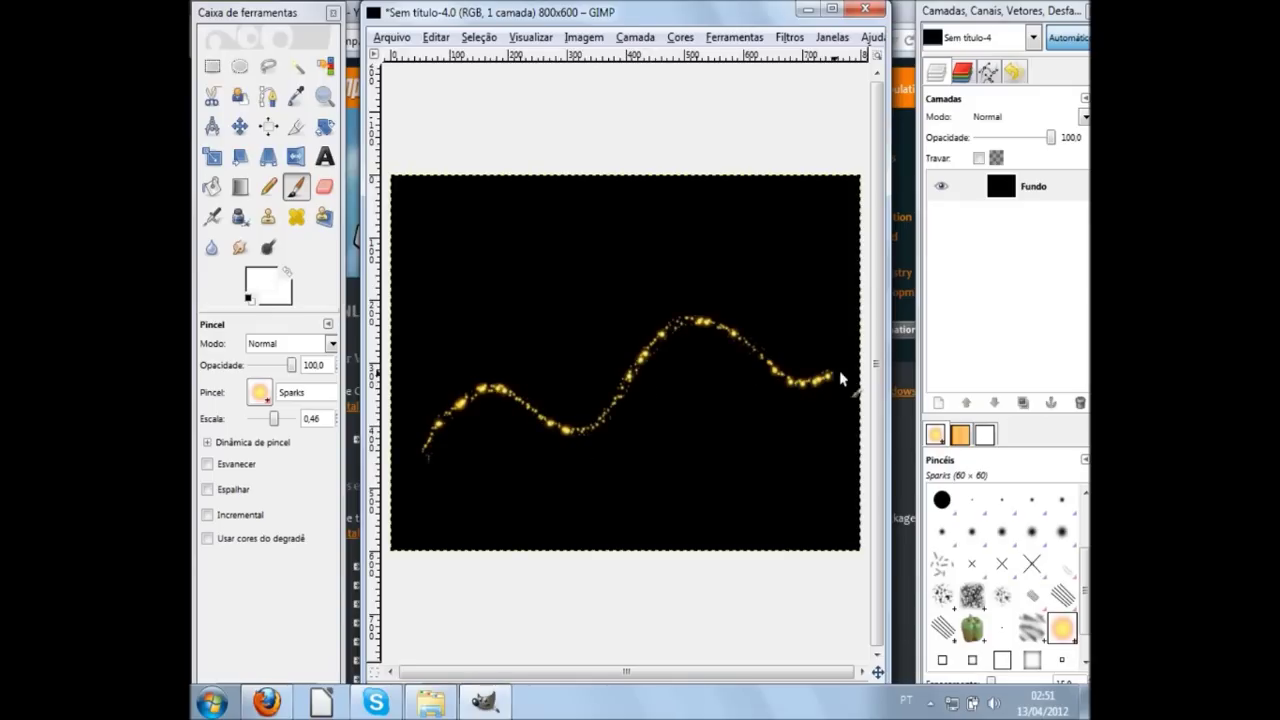
key(ctrl+z)
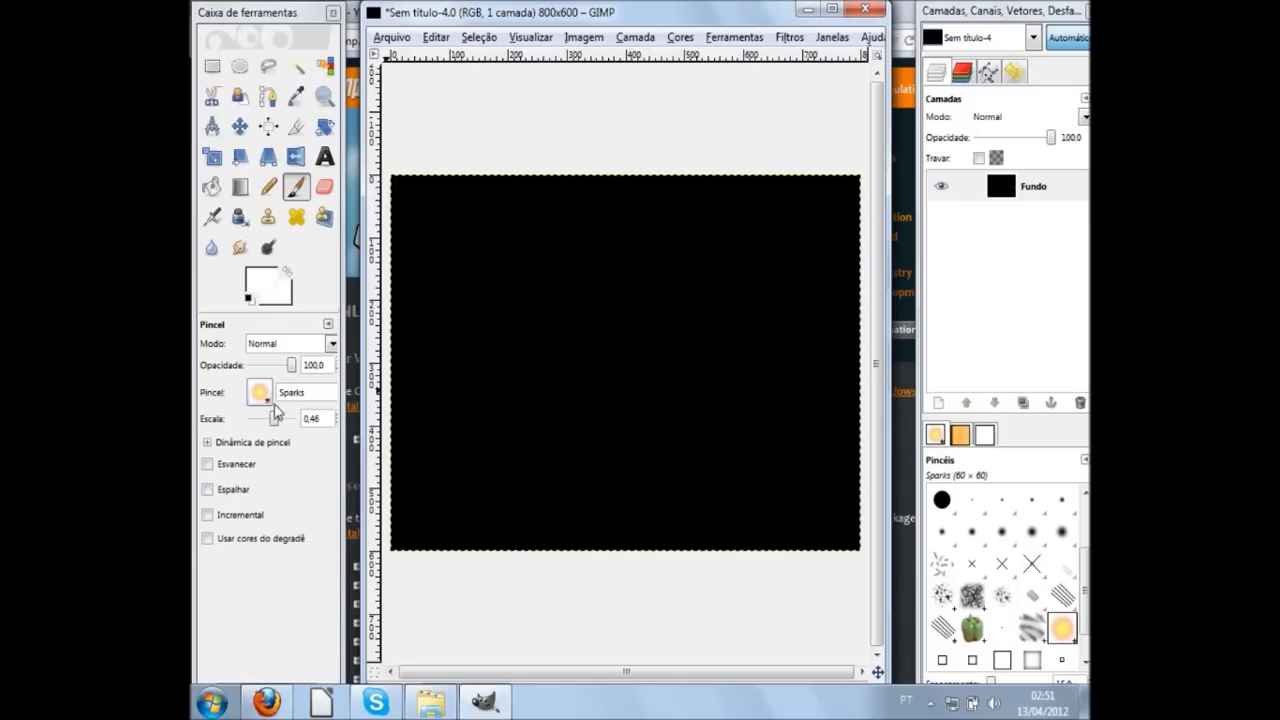
Raise the Sparks brush scale to 1.85, test a few large strokes, then undo them
drag(276, 421, 282, 424)
click(457, 403)
mouse_move(462, 403)
mouse_down()
mouse_move(632, 316)
mouse_move(690, 365)
mouse_up()
drag(770, 365, 828, 256)
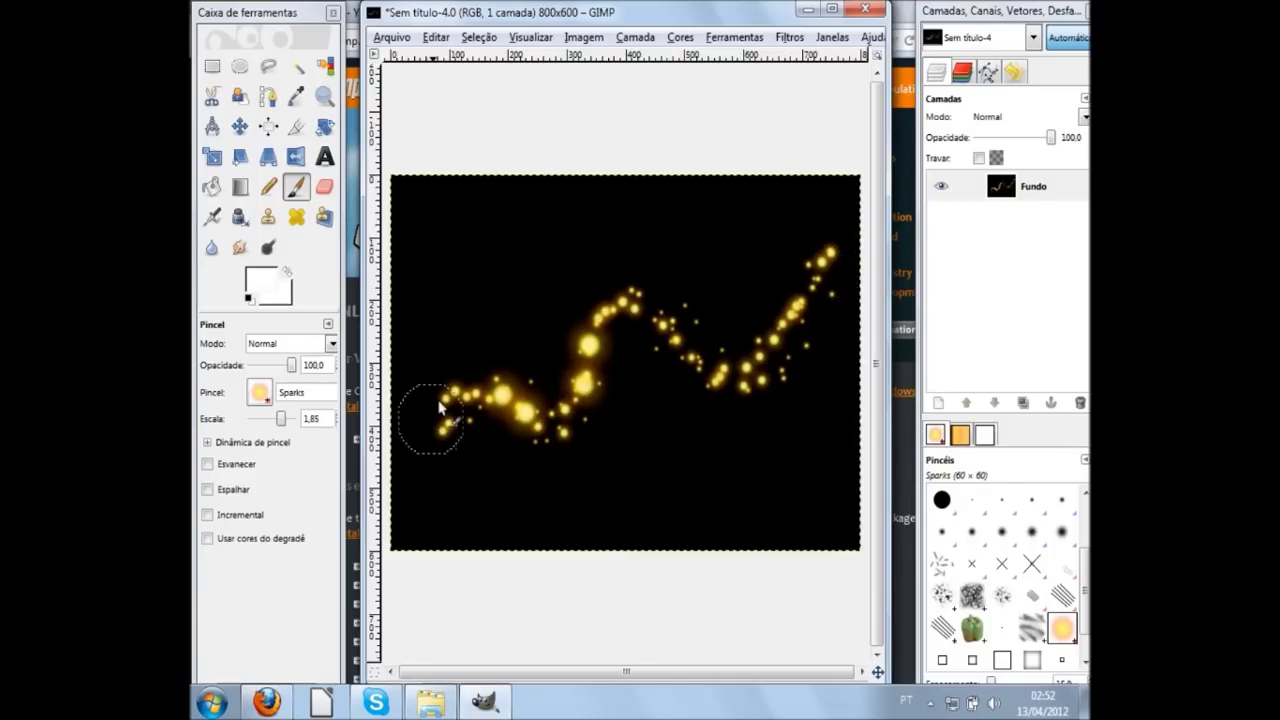
mouse_move(430, 262)
mouse_down()
mouse_move(484, 302)
mouse_move(810, 242)
mouse_move(820, 214)
mouse_move(771, 429)
mouse_move(663, 491)
mouse_move(455, 447)
mouse_up()
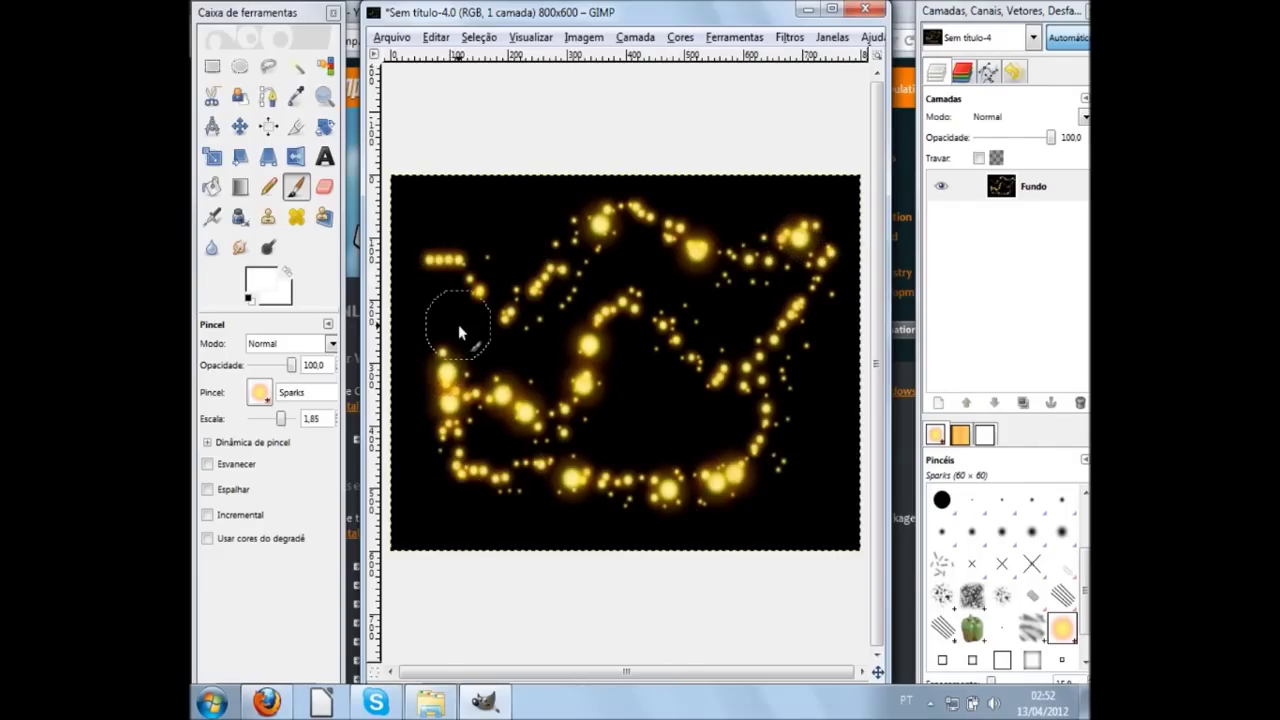
key(ctrl+z)
key(ctrl+z)
key(ctrl+z)
key(ctrl+z)
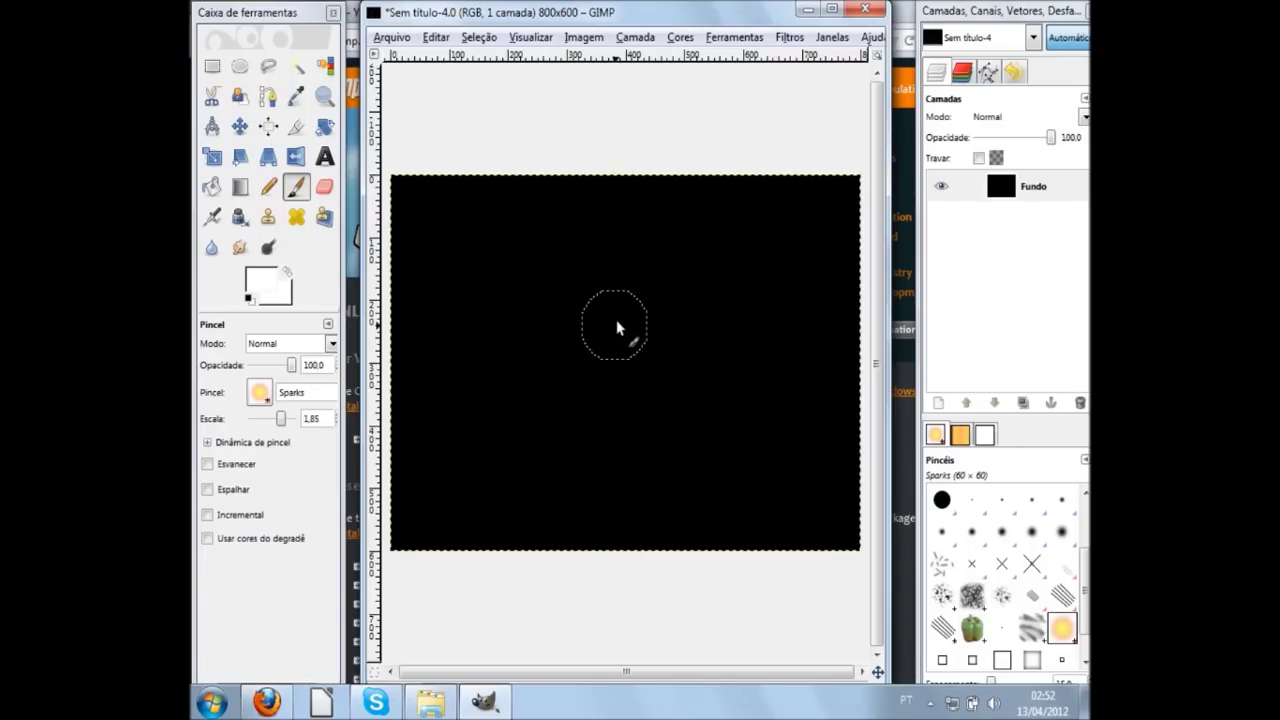
Paint the heart's left and right halves in sparks, then set the brush scale to 0.40
mouse_move(617, 297)
mouse_down()
mouse_move(560, 263)
mouse_move(495, 290)
mouse_move(565, 488)
mouse_move(590, 520)
mouse_up()
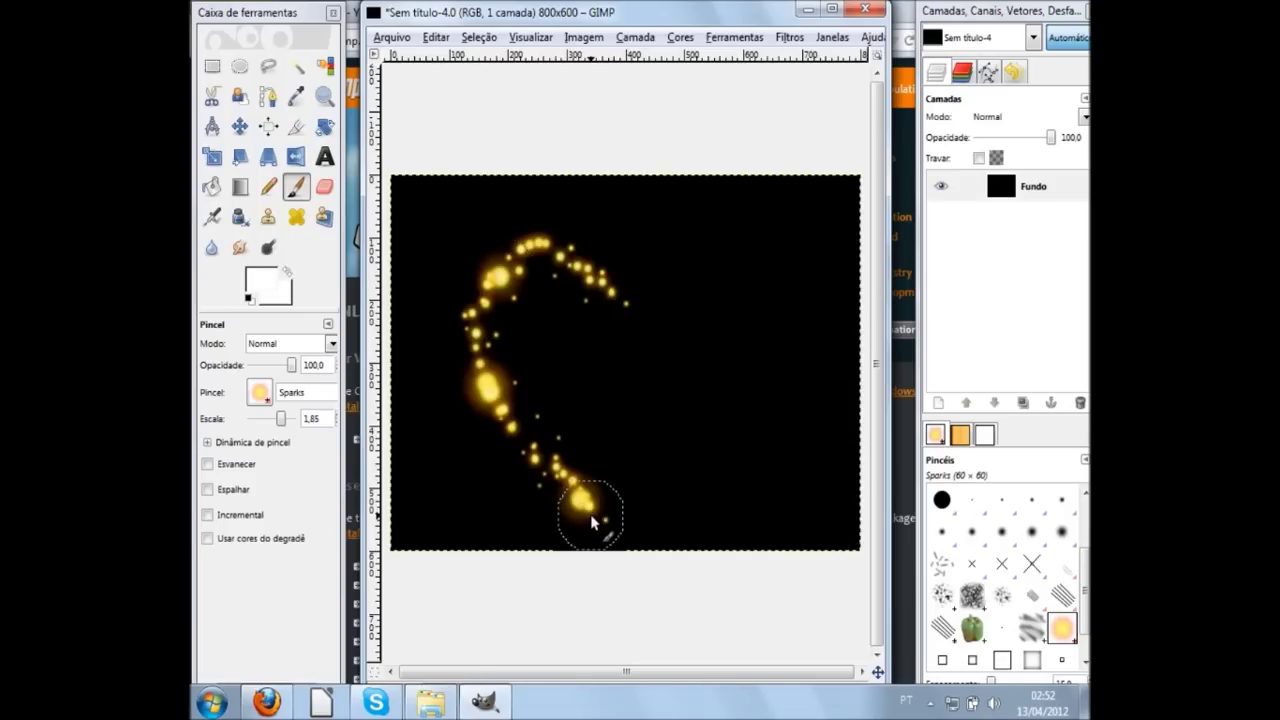
mouse_move(614, 300)
mouse_down()
mouse_move(620, 286)
mouse_move(737, 271)
mouse_move(600, 535)
mouse_up()
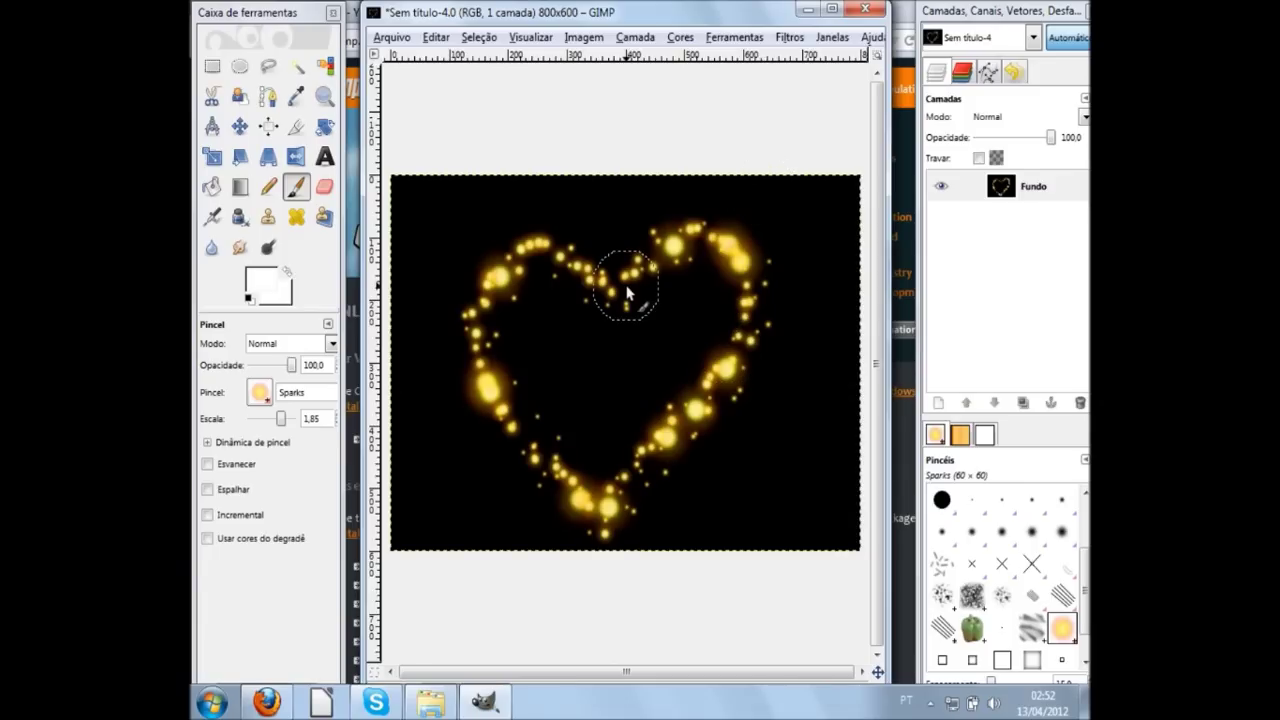
click(272, 418)
double_click(312, 418)
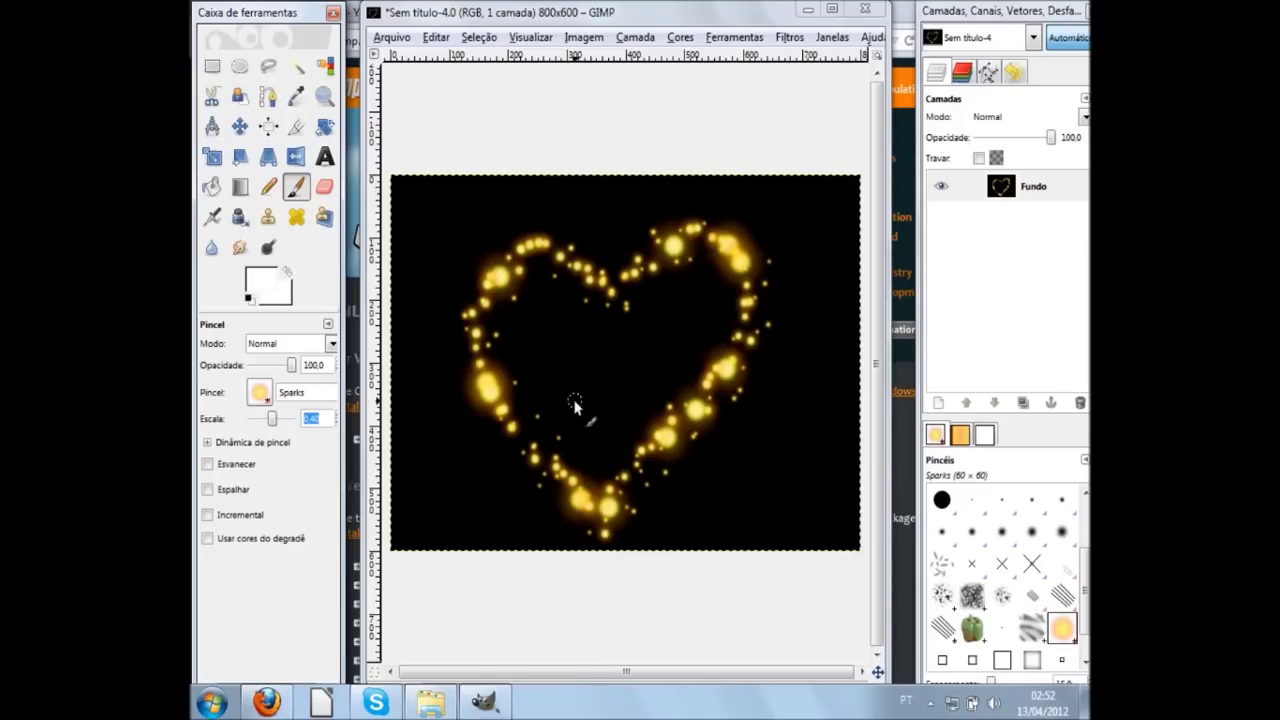
Paint a thin diagonal arrow through the heart with an upper-right arrowhead, undoing failed attempts
drag(438, 465, 812, 238)
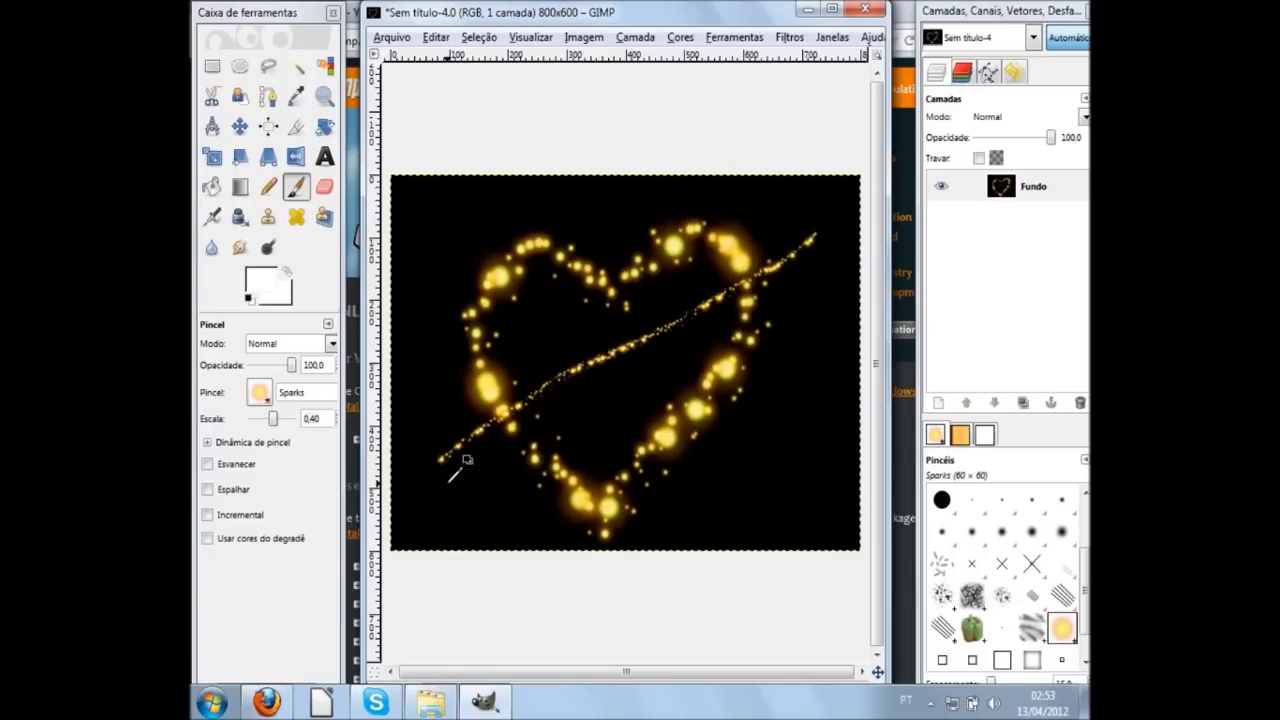
key(ctrl+z)
mouse_move(452, 462)
mouse_down()
mouse_move(820, 232)
mouse_move(470, 442)
mouse_up()
key(ctrl+z)
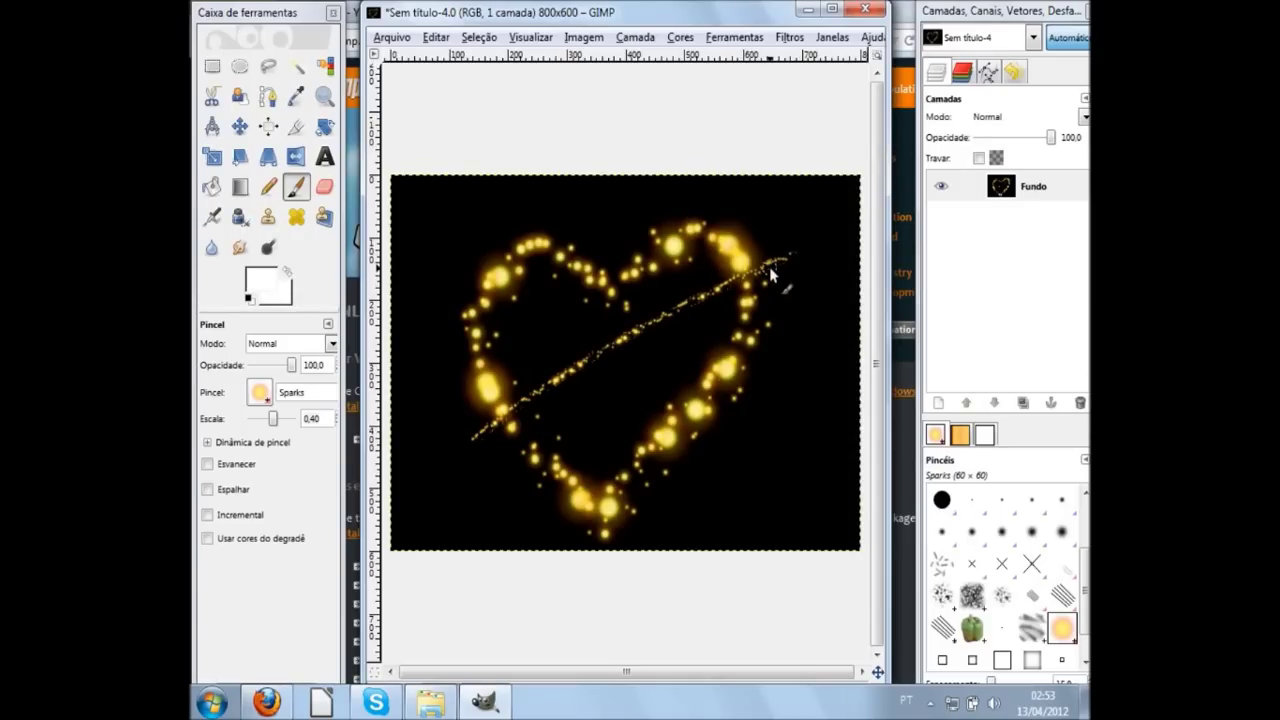
mouse_move(763, 262)
mouse_down()
mouse_move(803, 240)
mouse_move(785, 252)
mouse_up()
key(ctrl+z)
Save the image with Desktop as the folder and 'Primeira Aula Gimp.xcf' as the file name
click(393, 39)
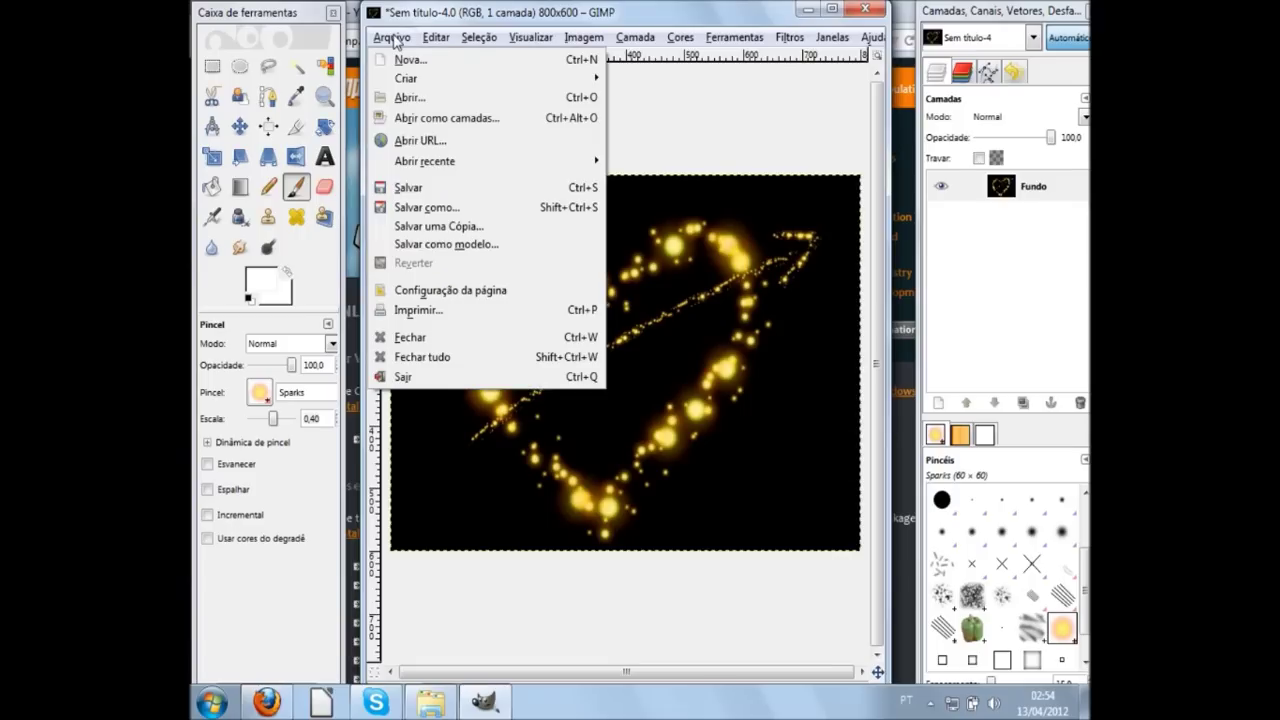
click(456, 190)
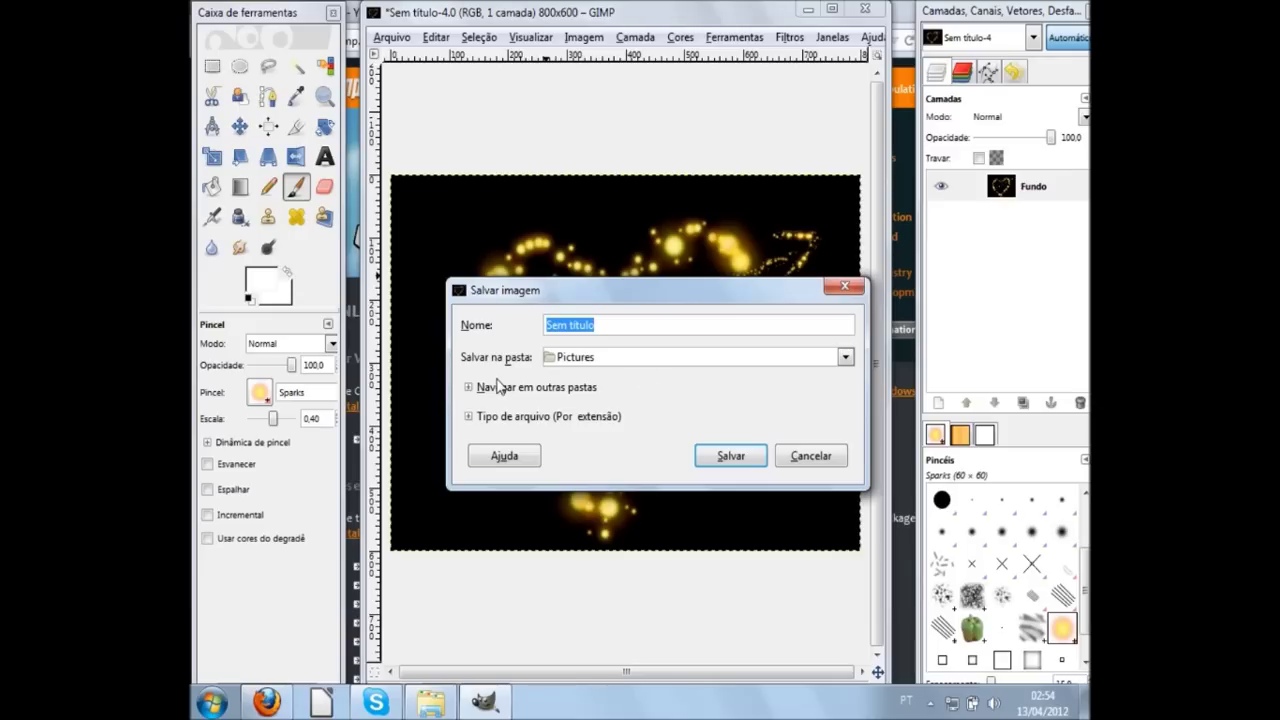
click(845, 357)
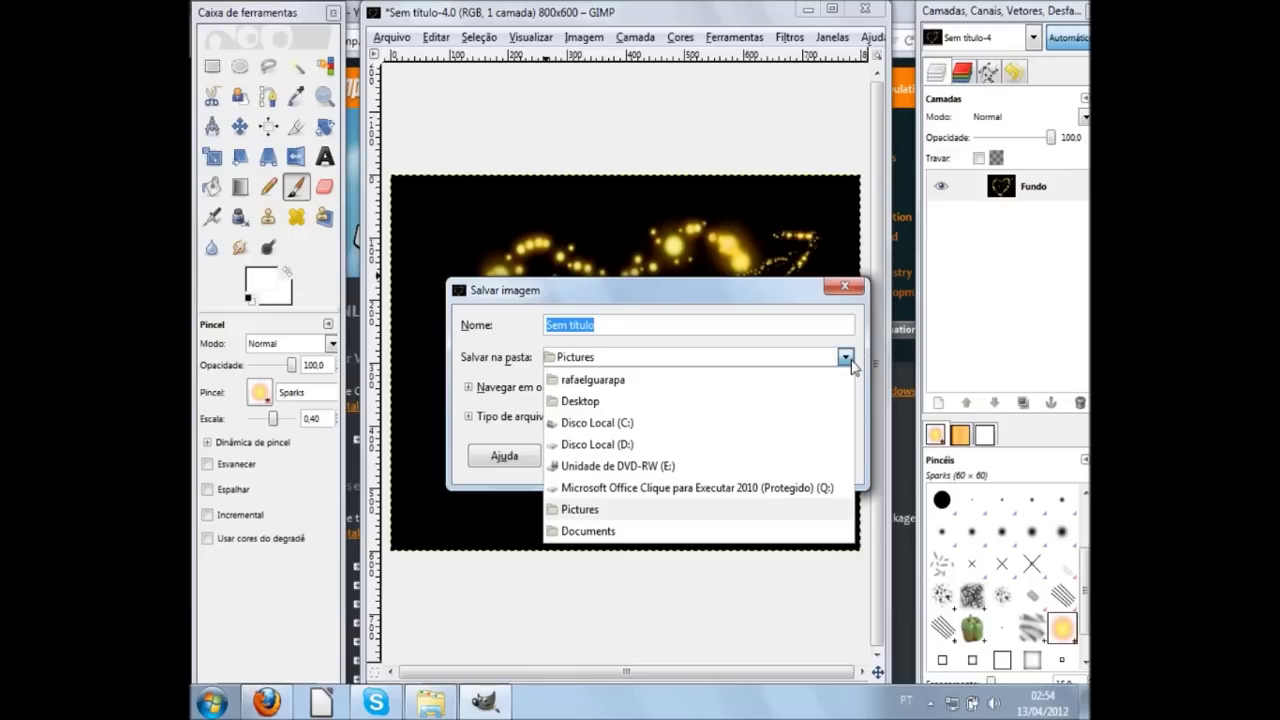
click(627, 400)
click(631, 326)
triple_click(631, 326)
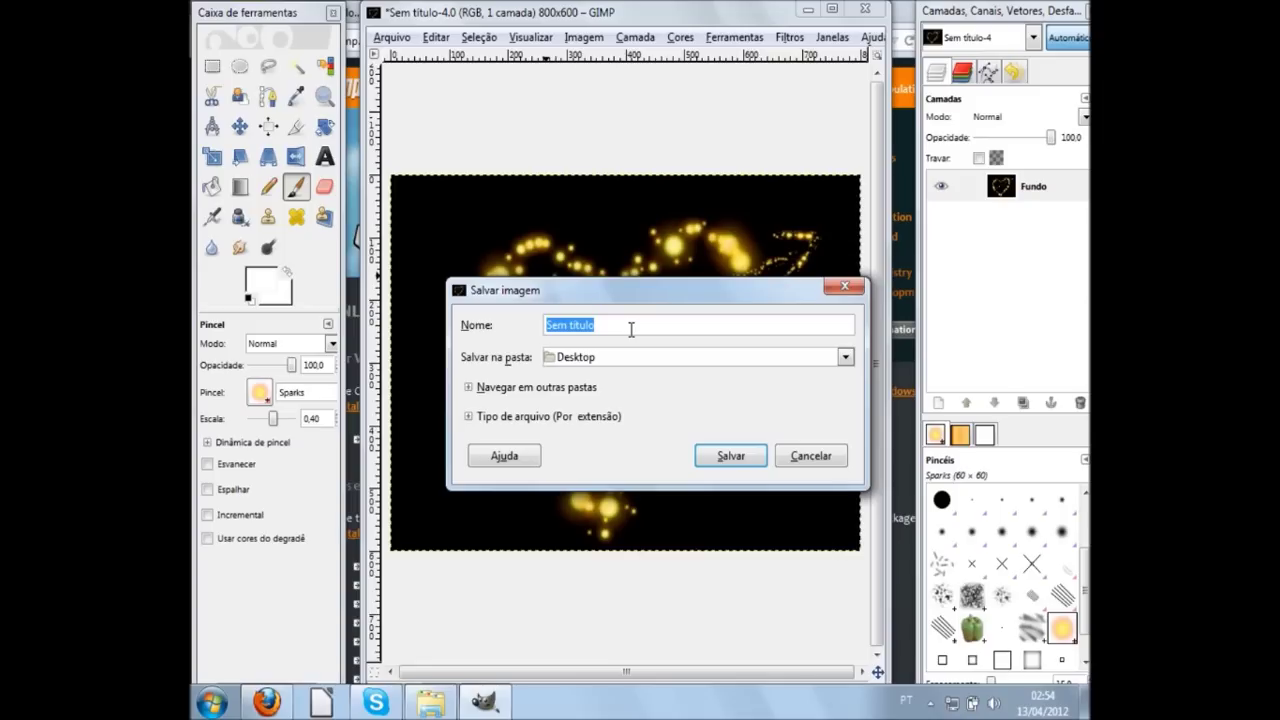
text(E)
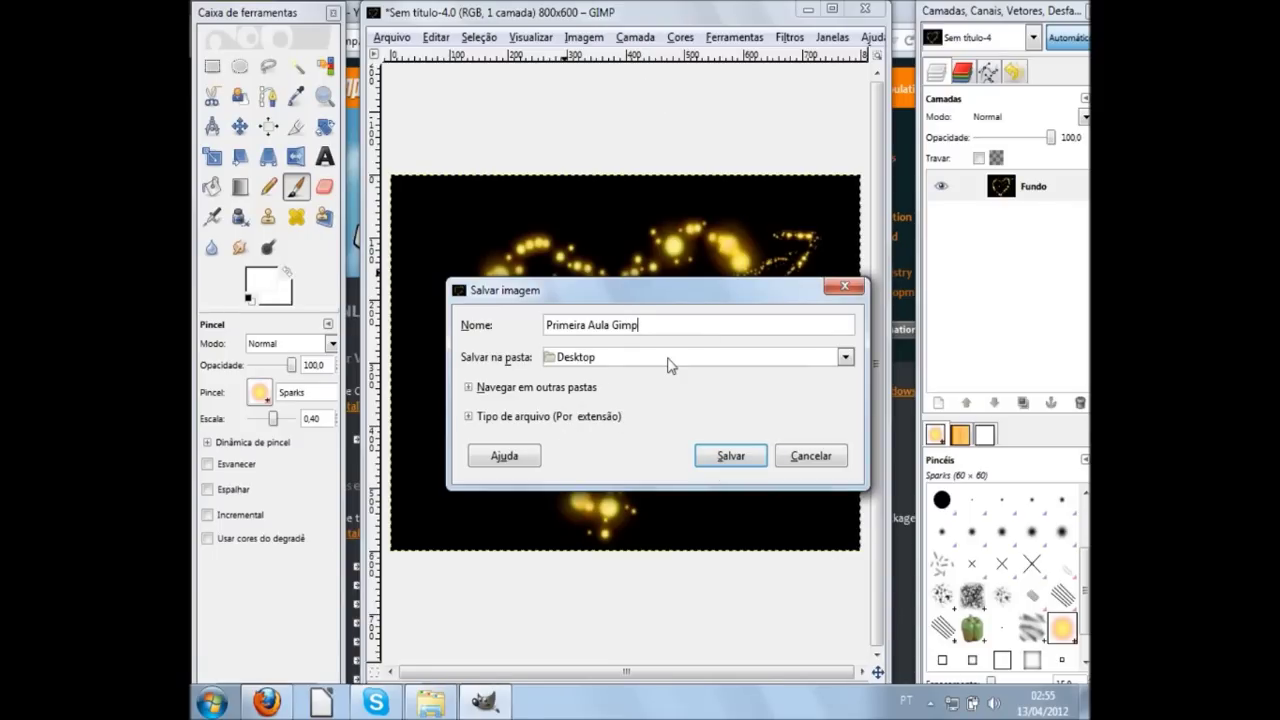
text(.xcf)
click(731, 456)
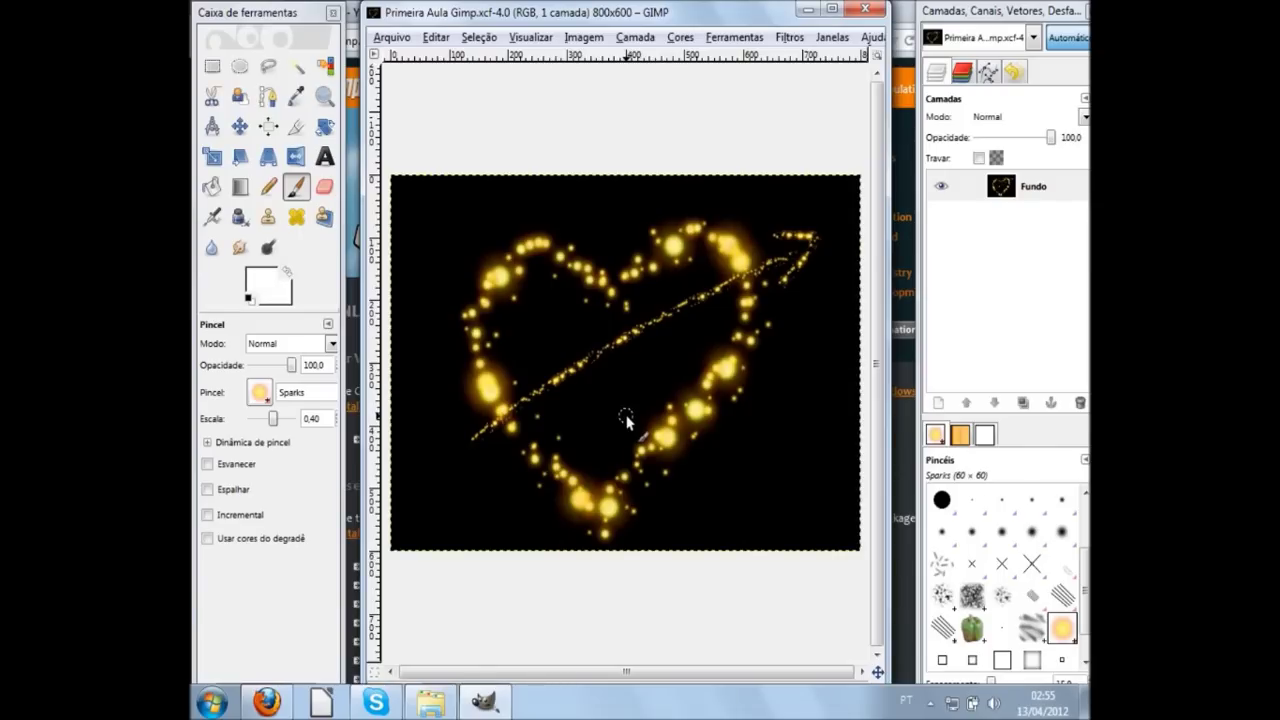
Close the heart image in GIMP and reload Primeira Aula Gimp.xcf from Windows Explorer
key(super+d)
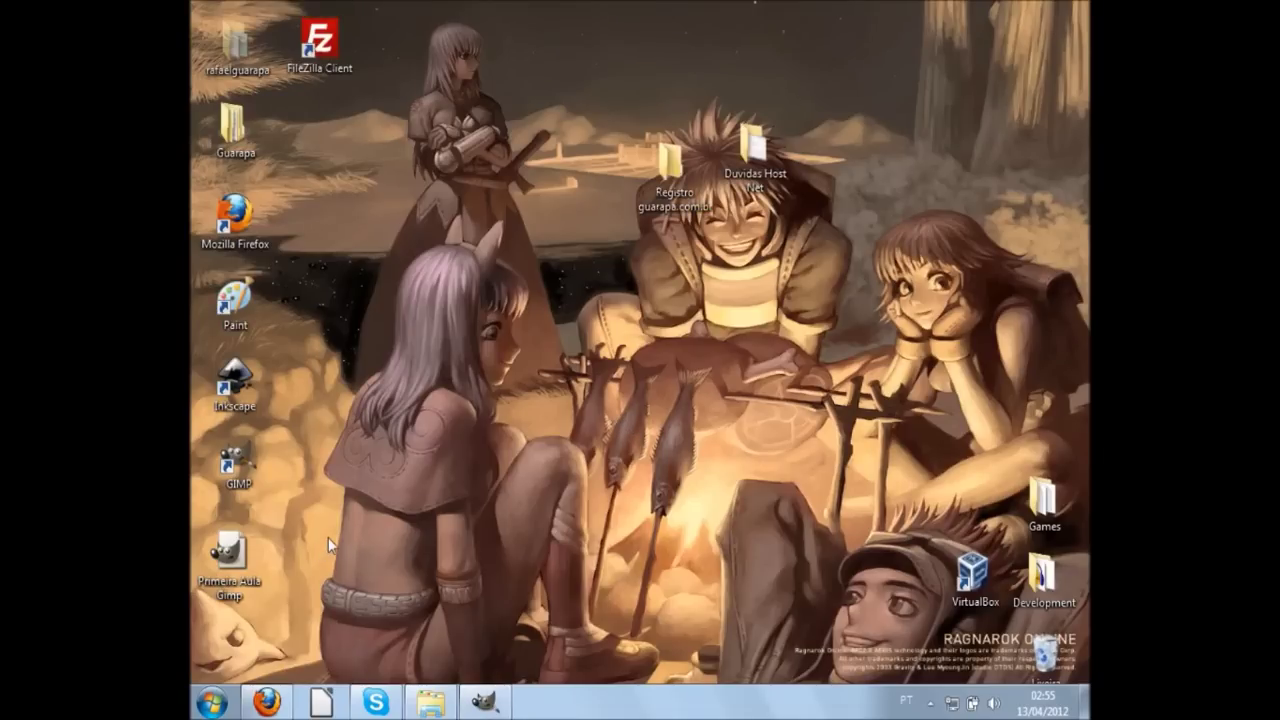
click(494, 710)
key(ctrl+w)
click(867, 15)
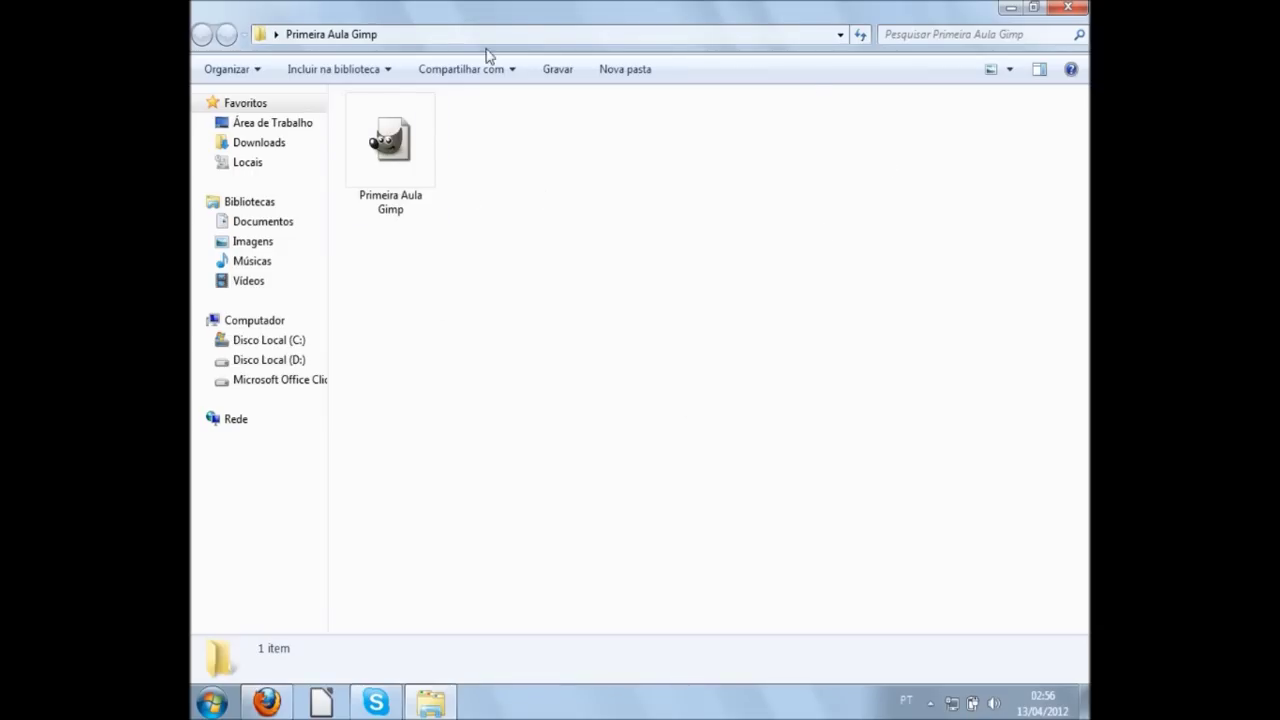
double_click(407, 168)
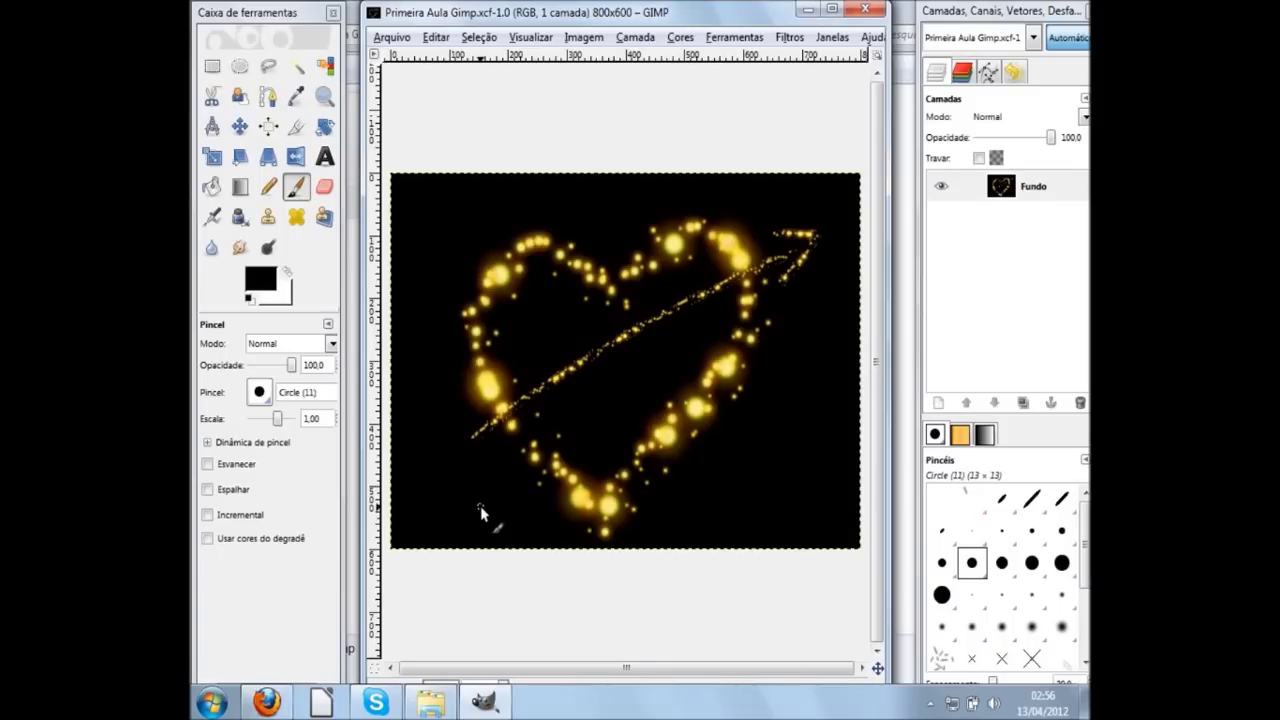
click(1012, 186)
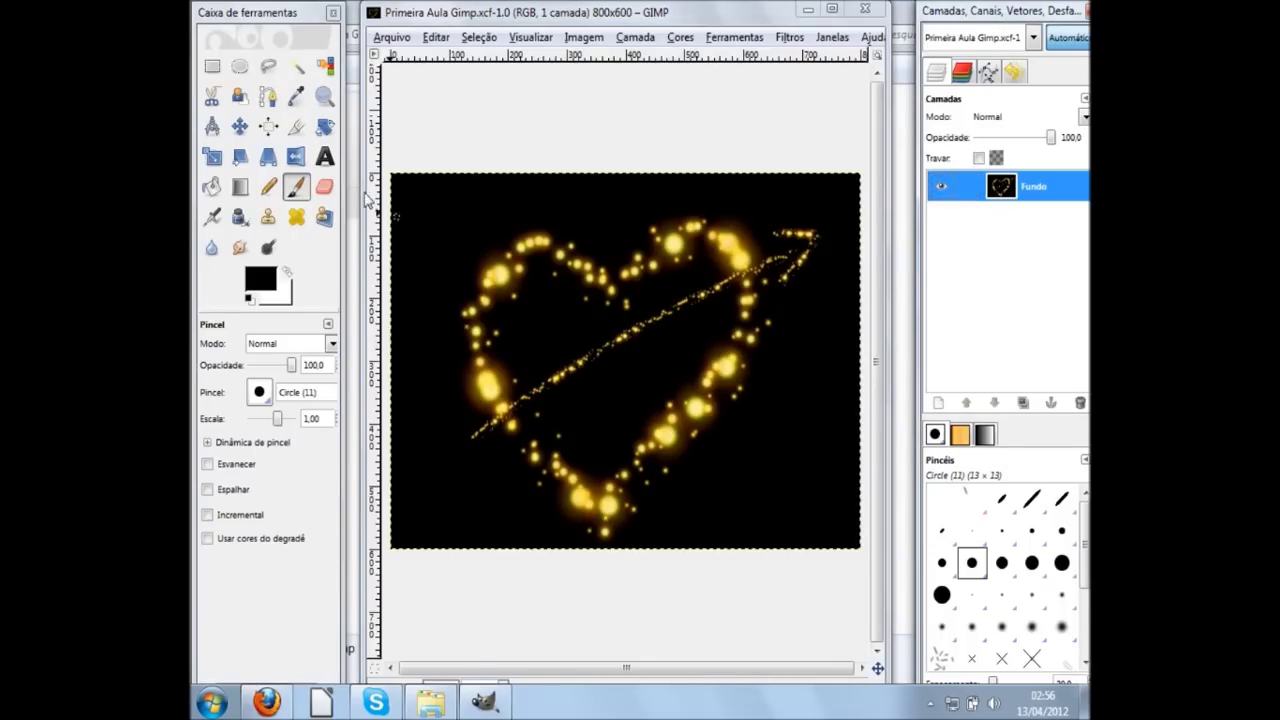
click(240, 127)
mouse_move(580, 325)
mouse_down()
mouse_move(638, 296)
mouse_move(687, 452)
mouse_up()
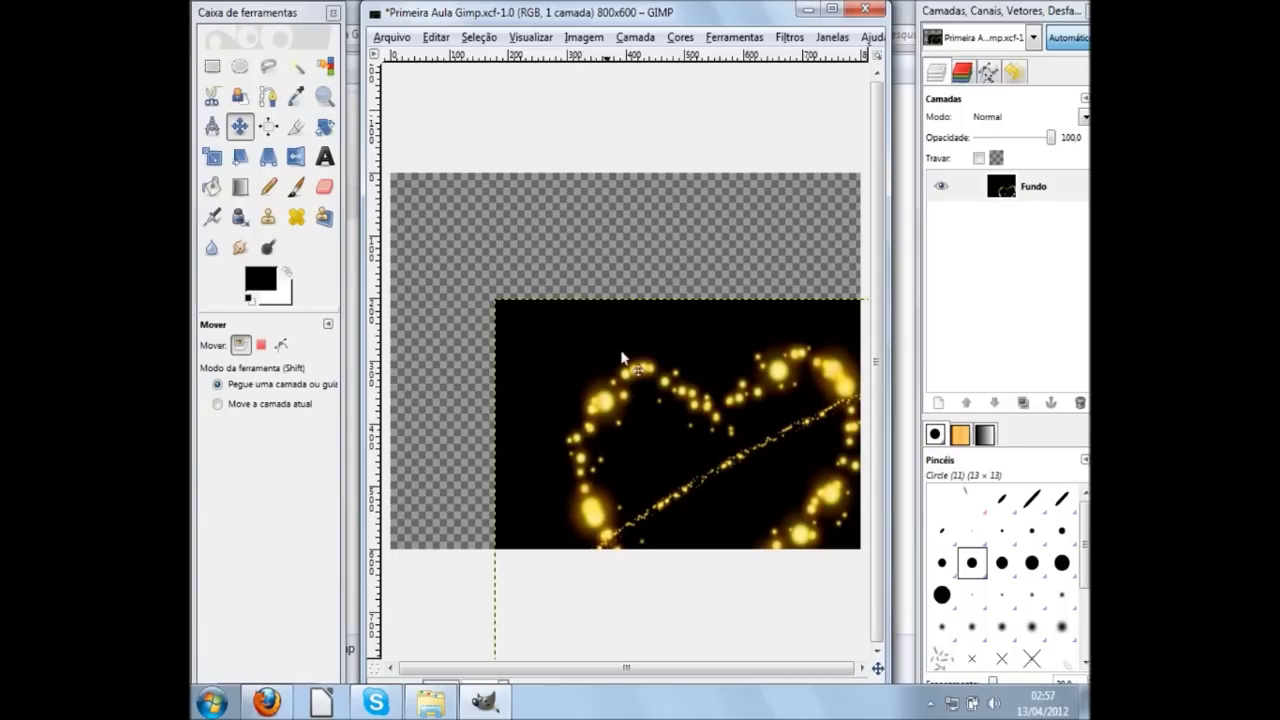
drag(631, 354, 555, 282)
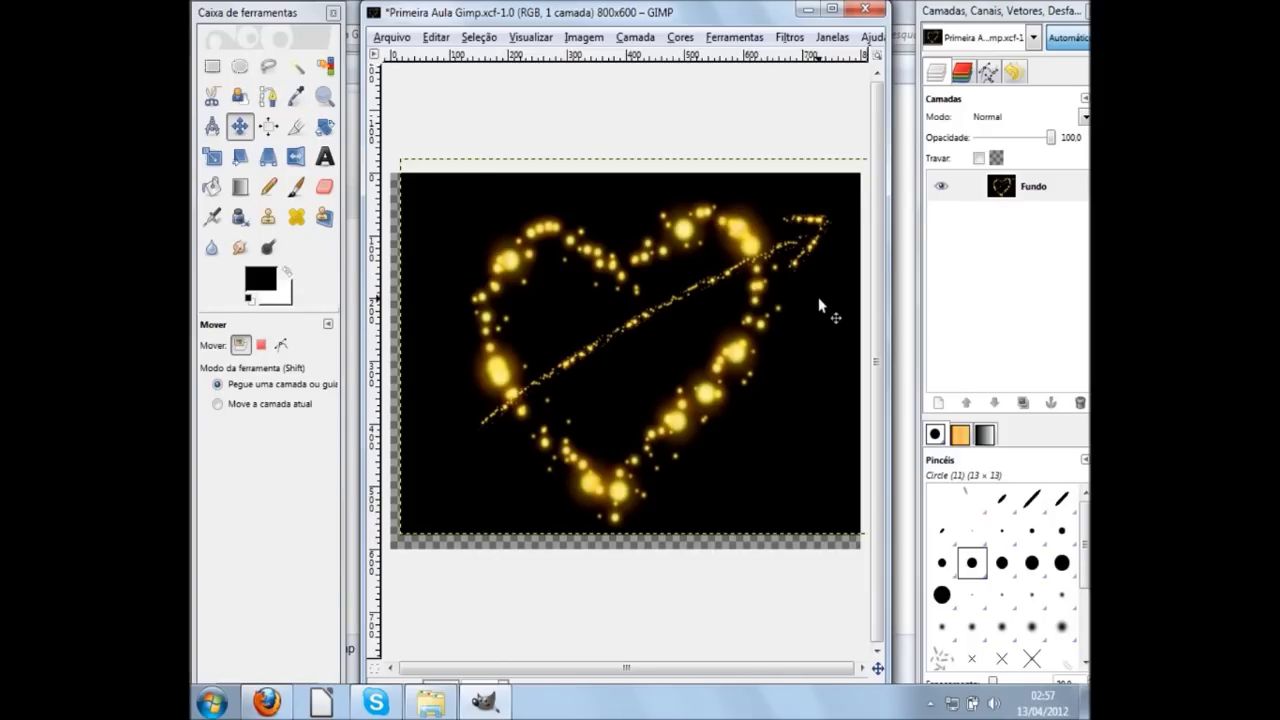
drag(412, 312, 563, 385)
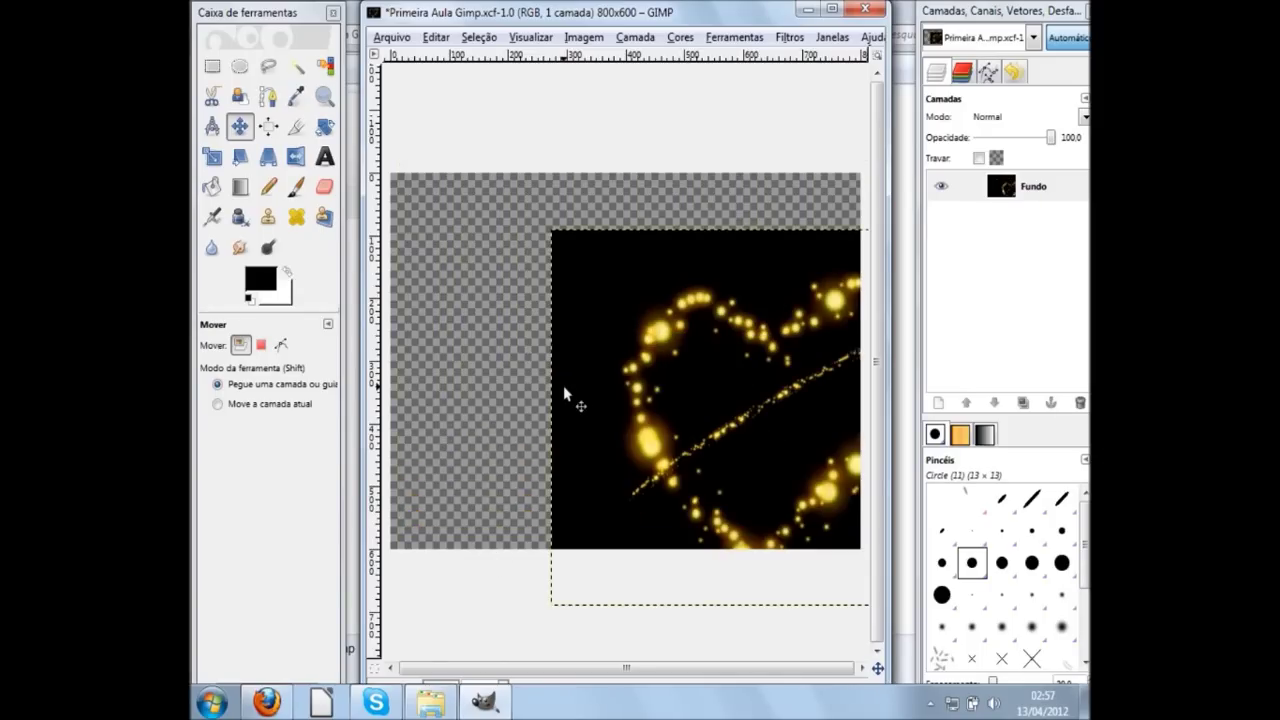
key(ctrl+z)
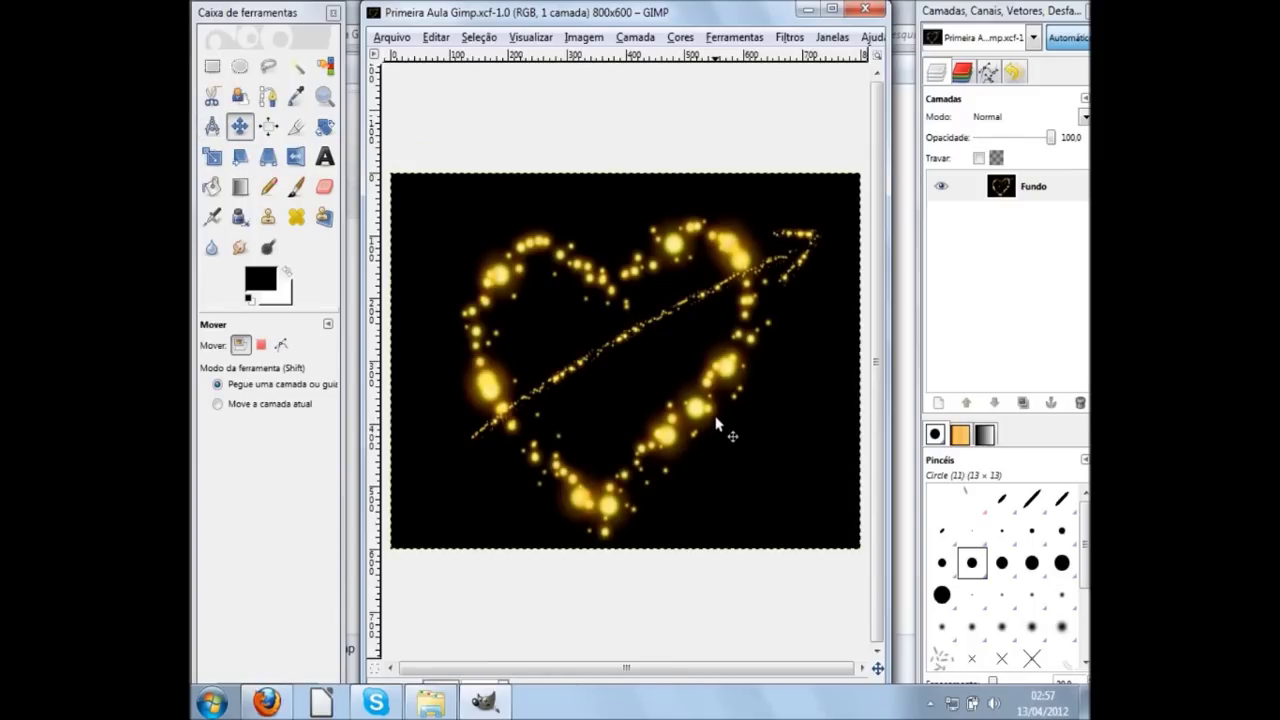
From the Fundo layer's menu, add a new layer 'Nova camada' with Transparência fill
click(1012, 200)
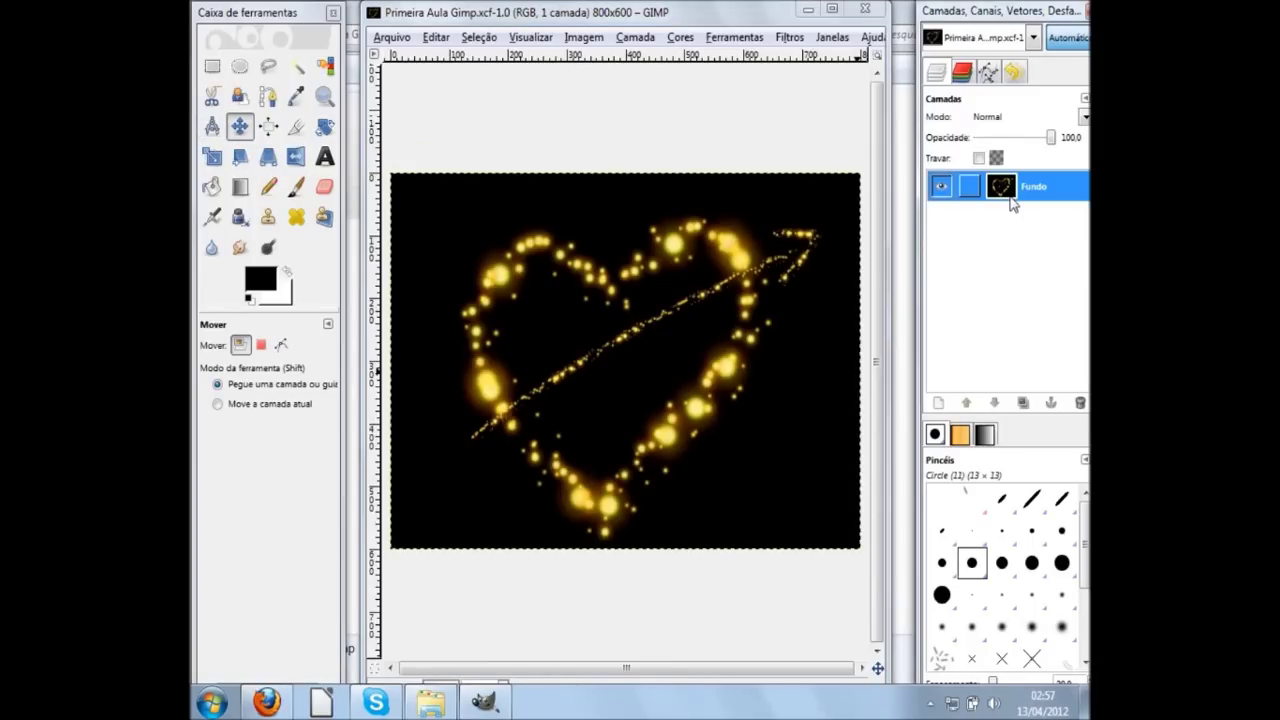
right_click(1008, 197)
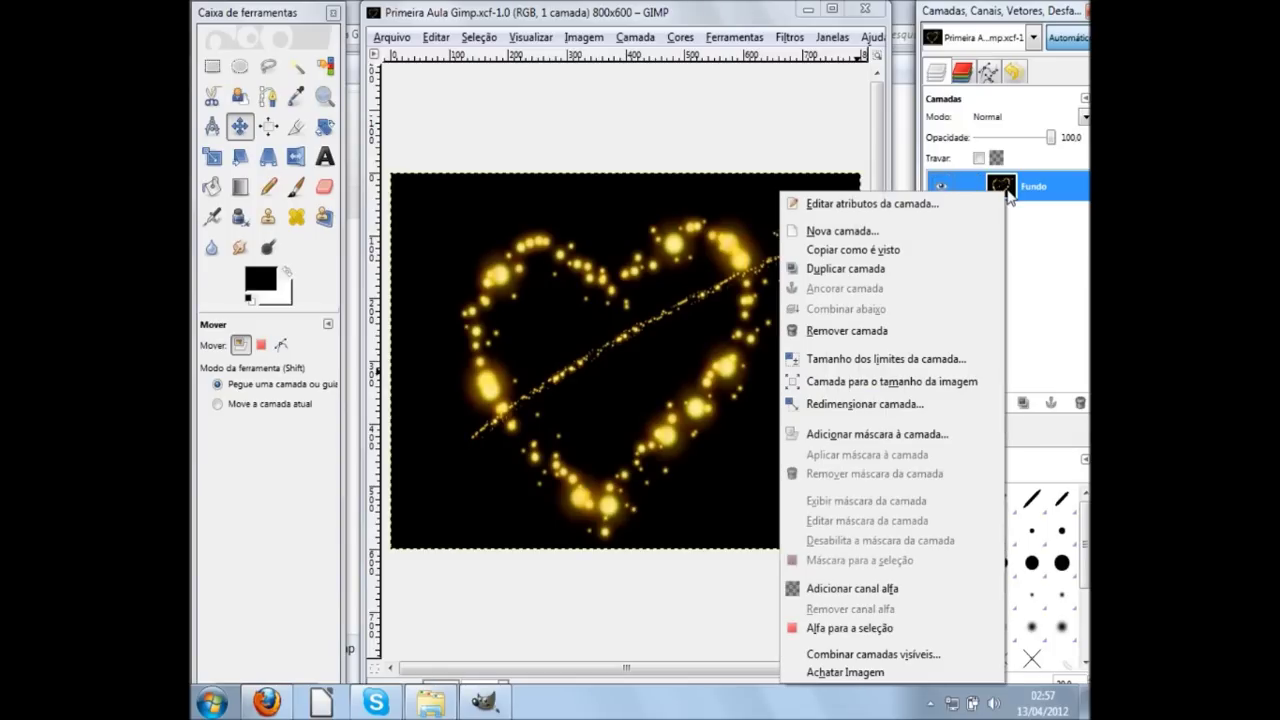
click(1068, 254)
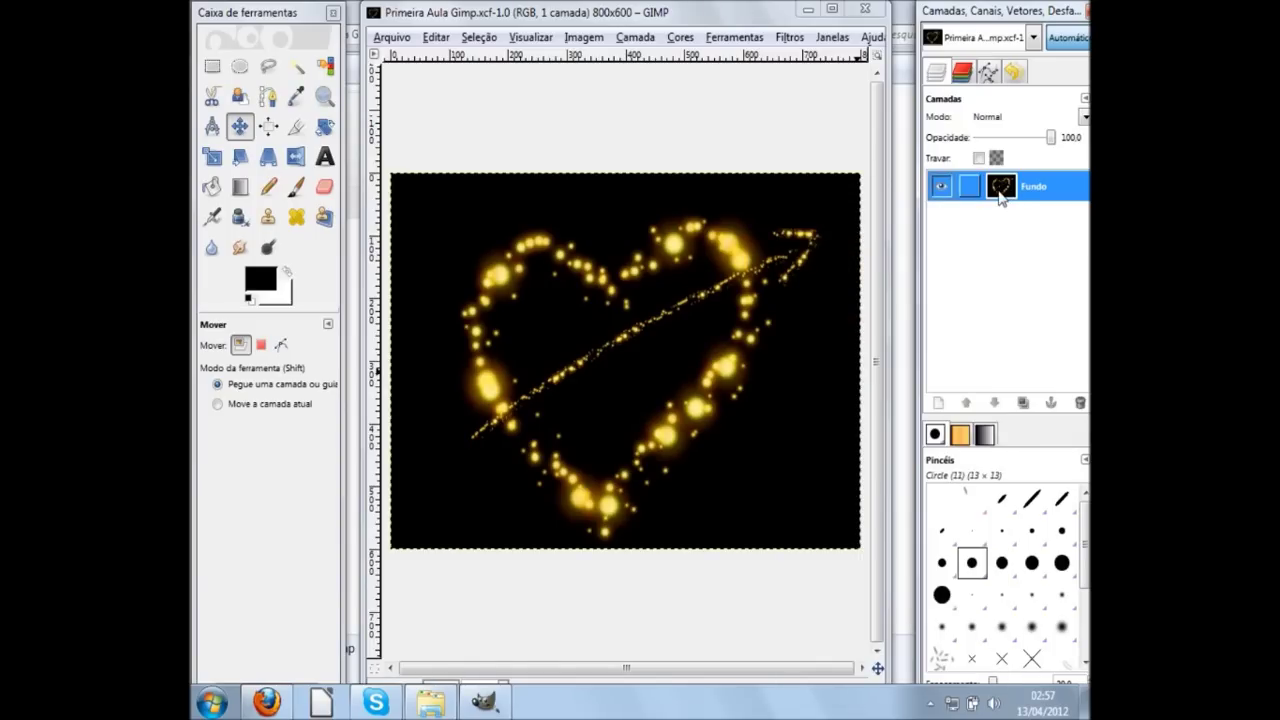
right_click(1000, 193)
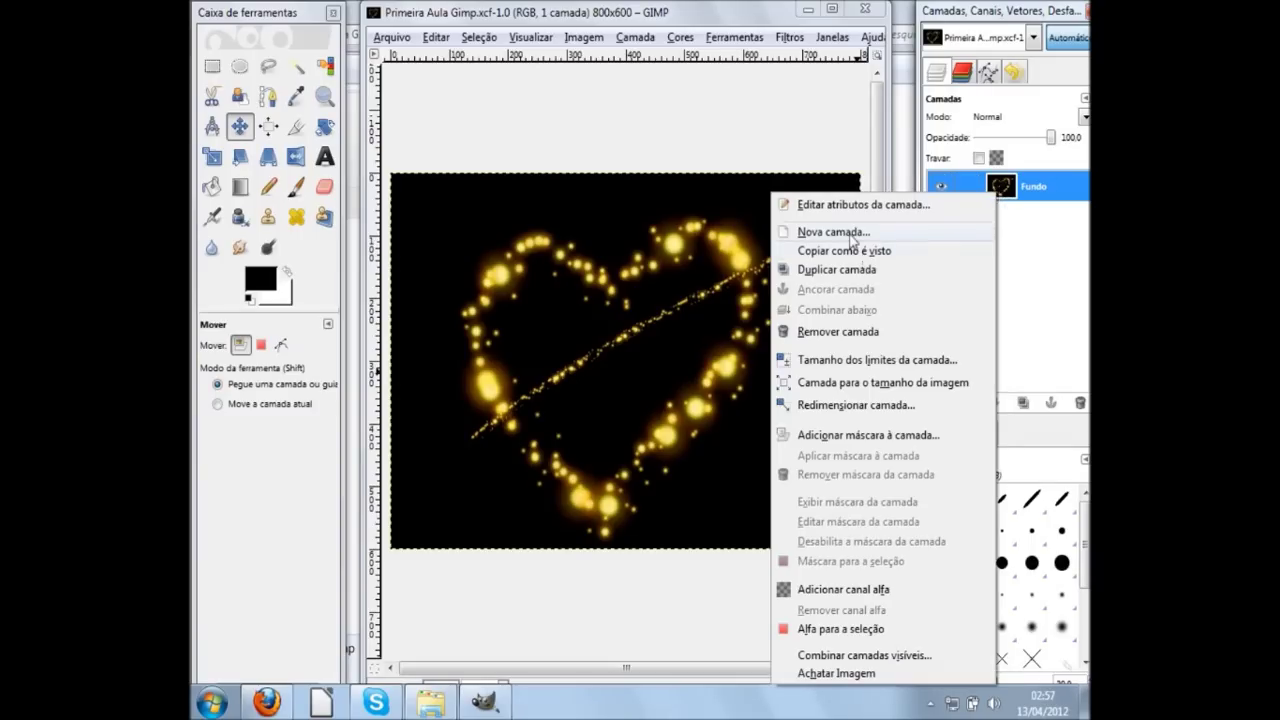
click(851, 236)
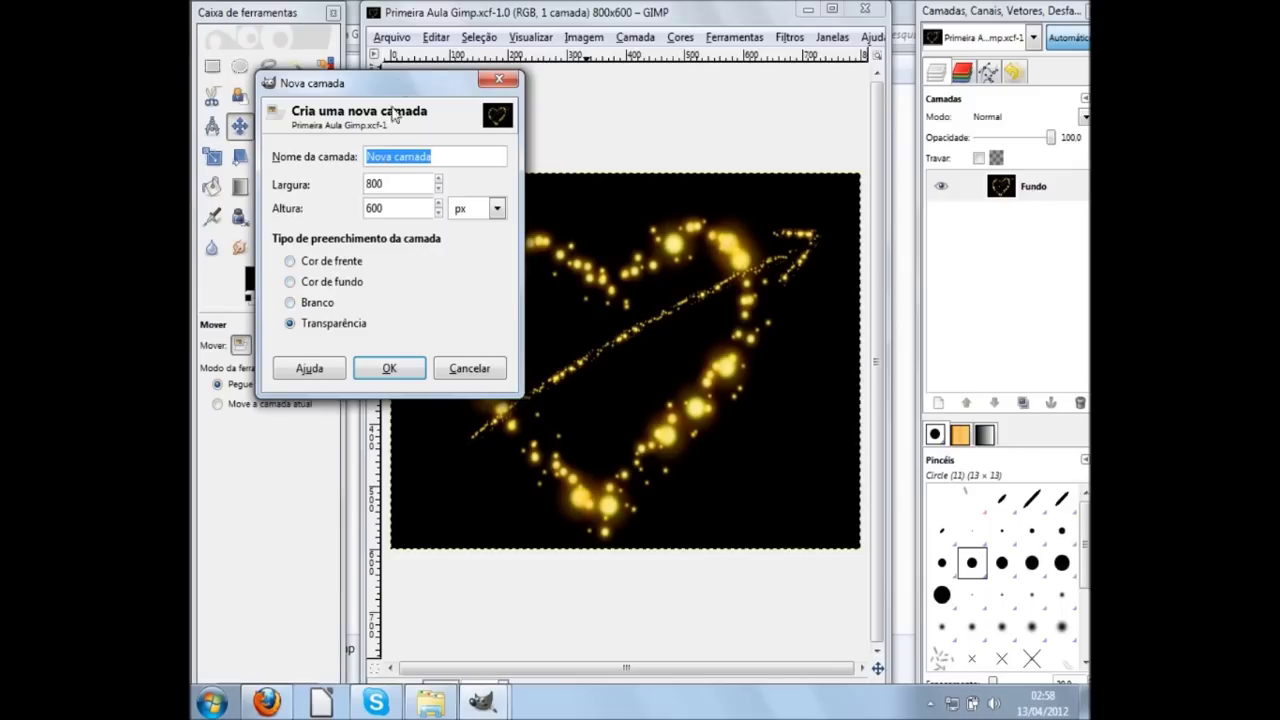
drag(402, 83, 517, 101)
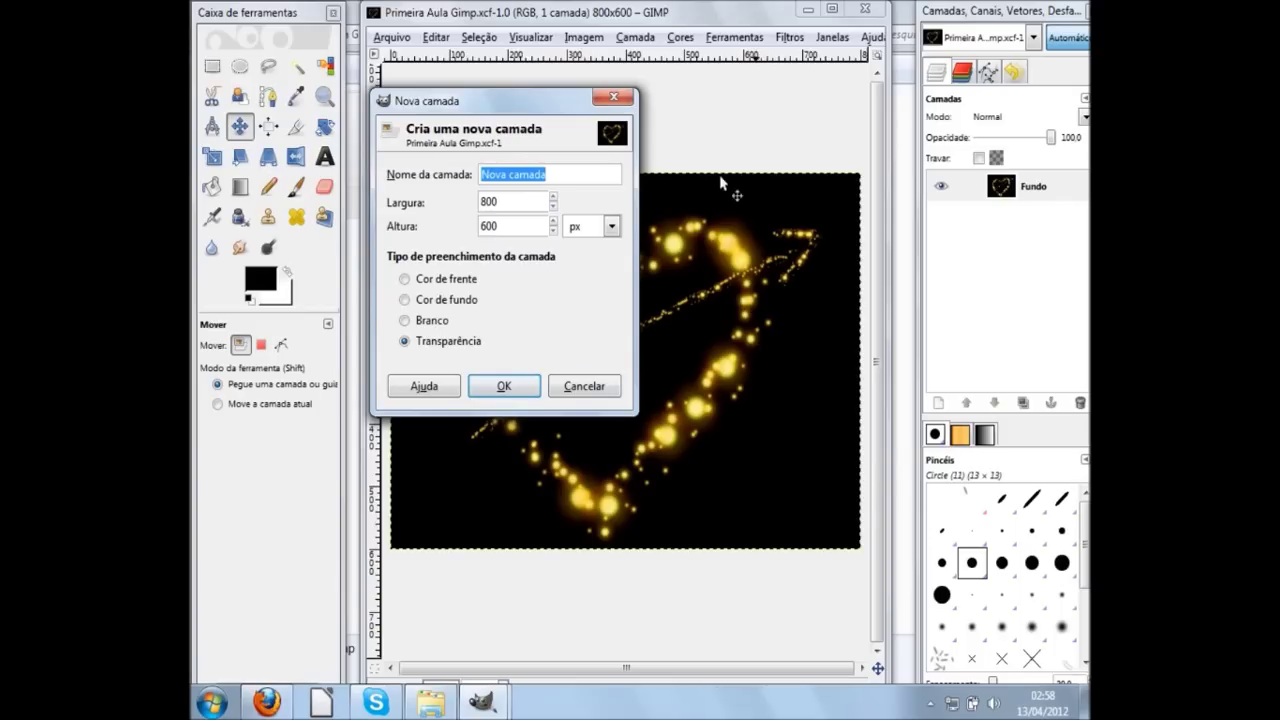
click(525, 389)
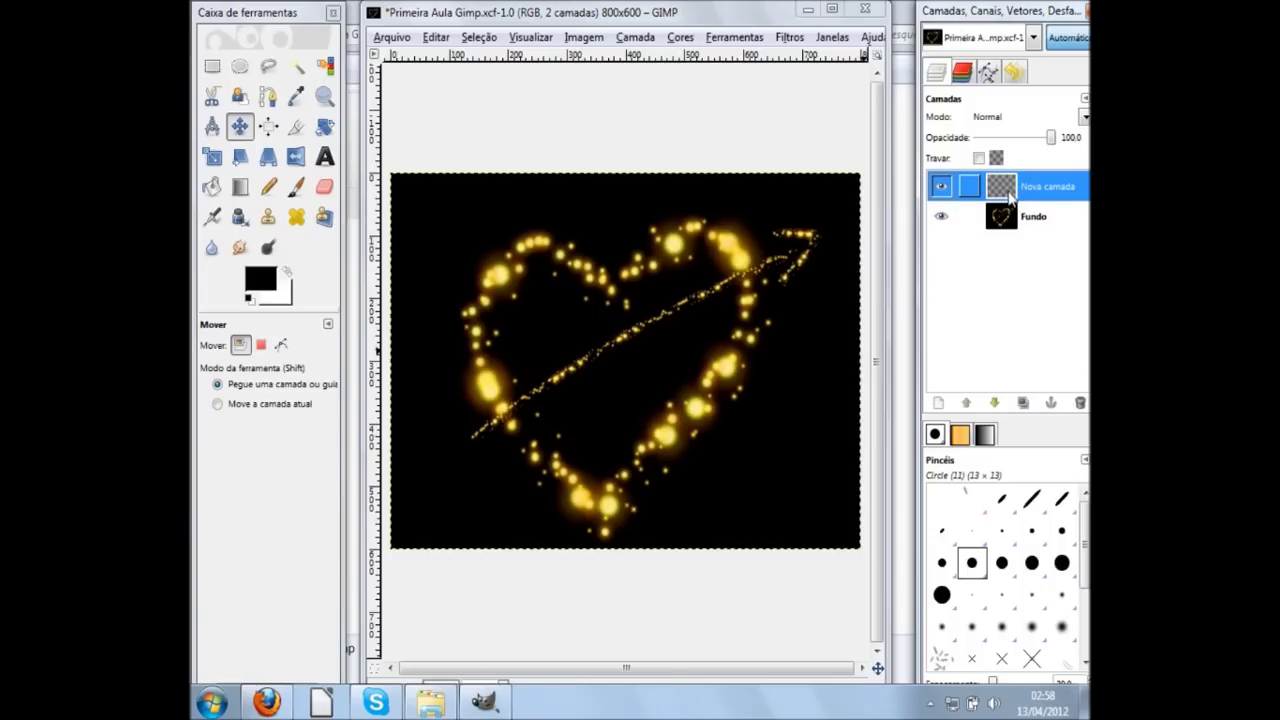
Set the foreground colour to red bc2424 and fill Nova camada with it
click(268, 286)
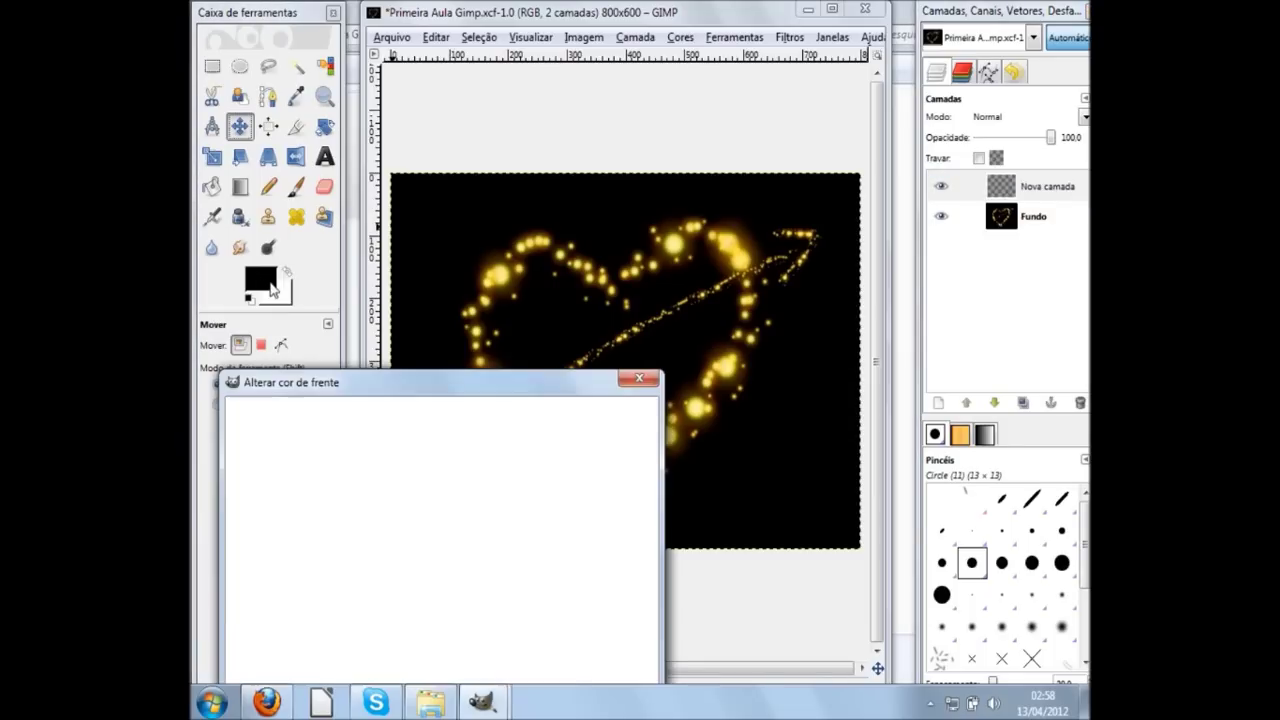
click(335, 466)
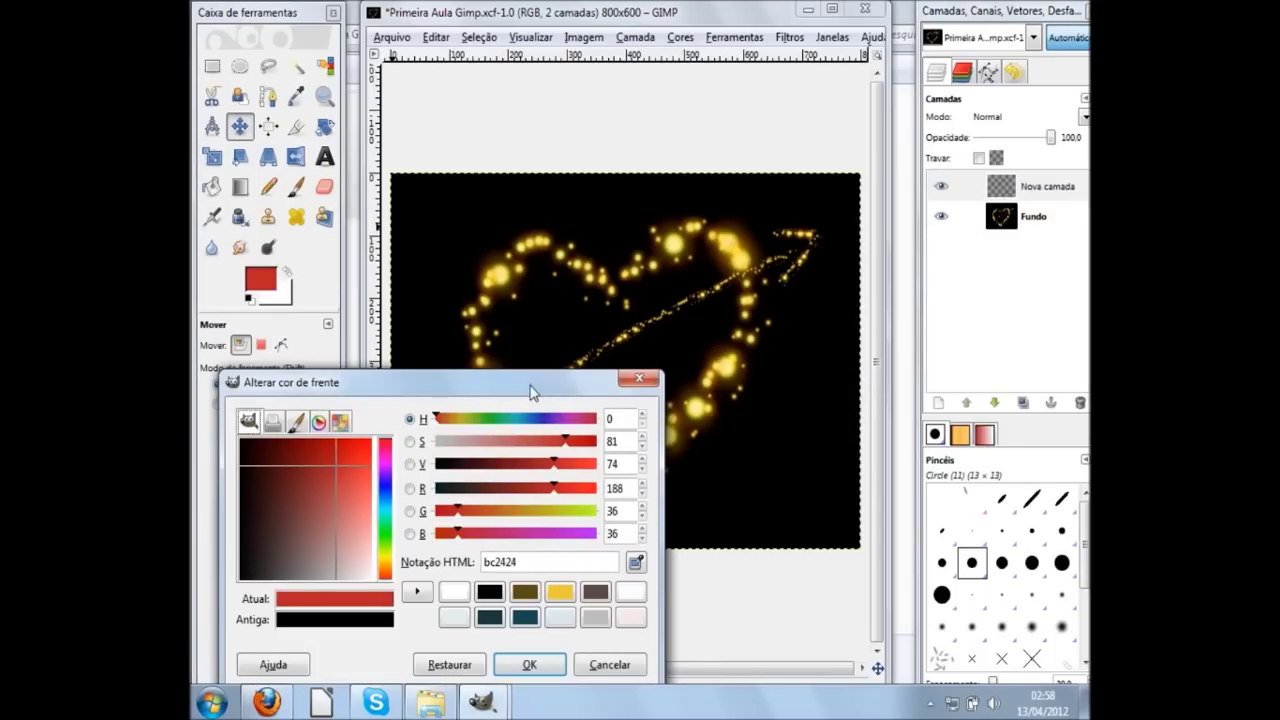
drag(532, 392, 526, 270)
click(525, 548)
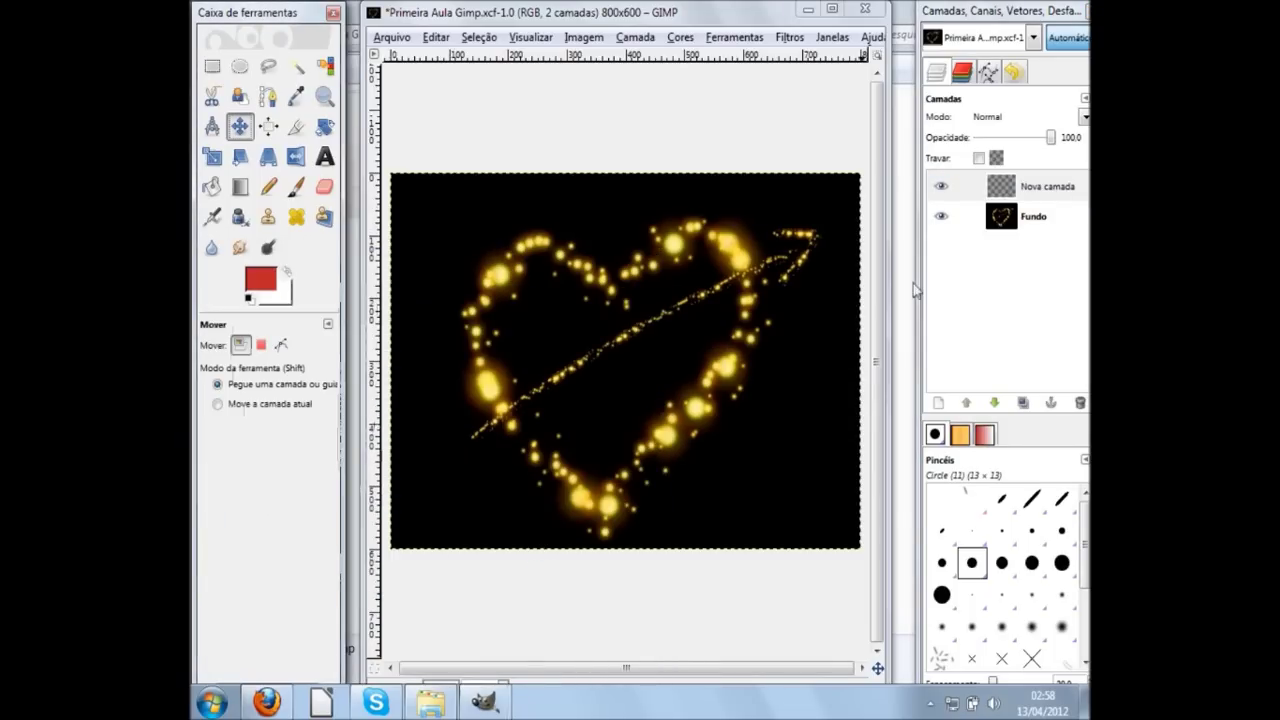
drag(260, 288, 674, 290)
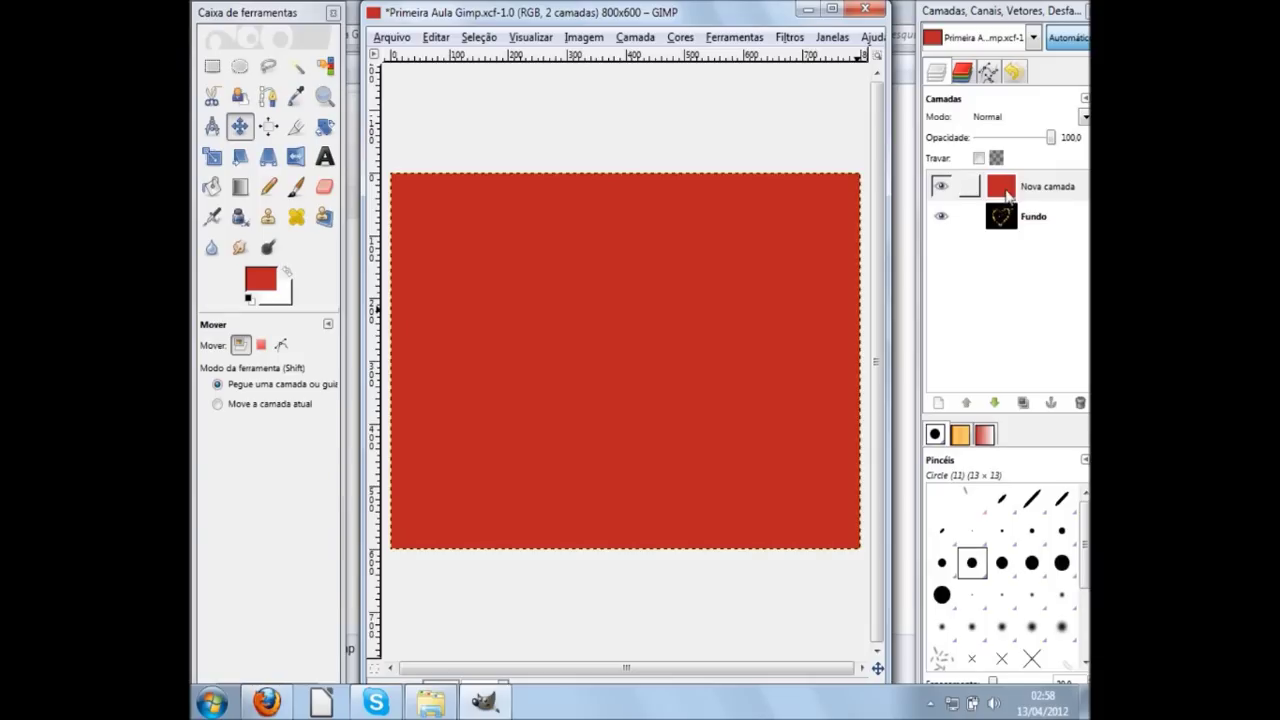
Hide and reshow the red layer to compare with the heart, then reselect Nova camada
click(941, 188)
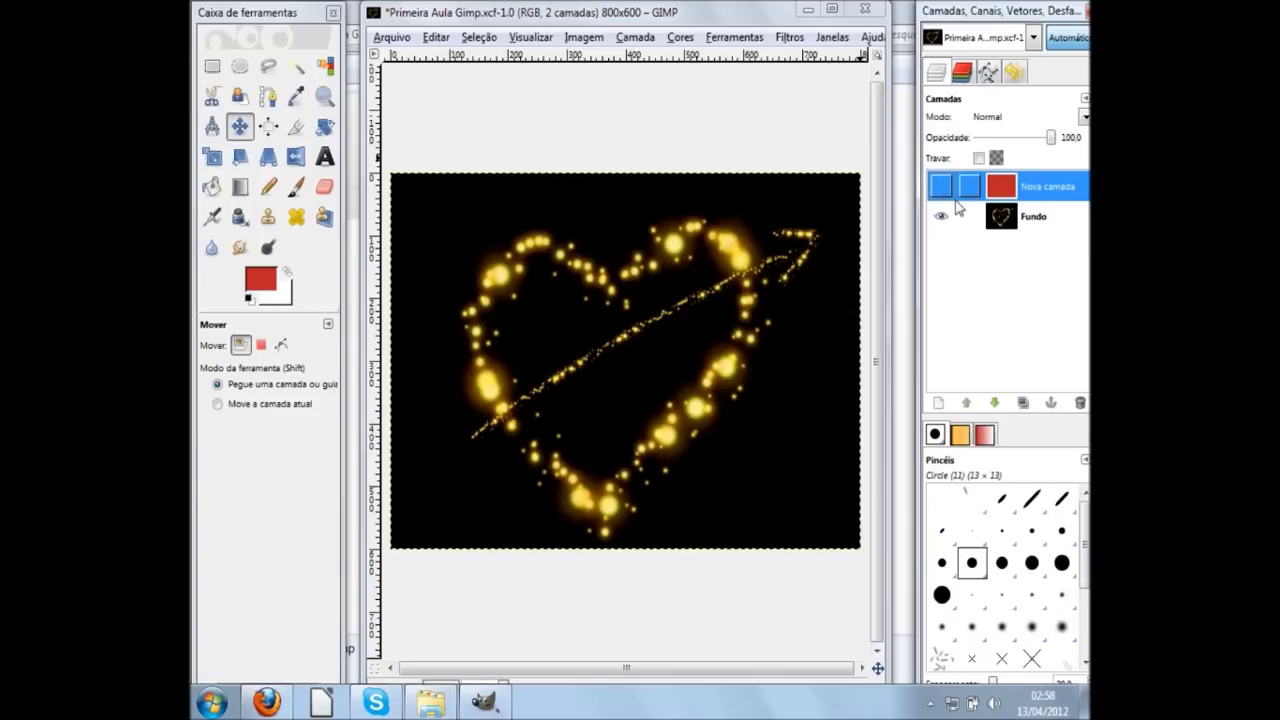
click(1012, 214)
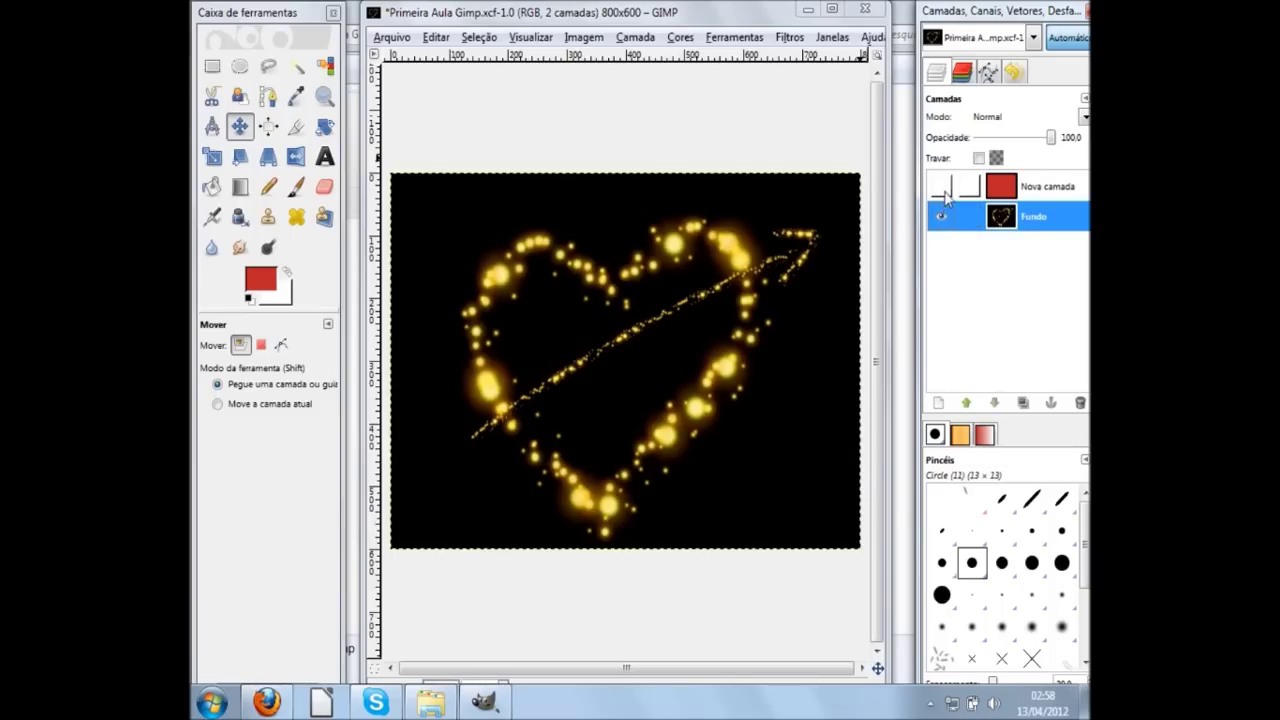
click(941, 187)
click(1034, 194)
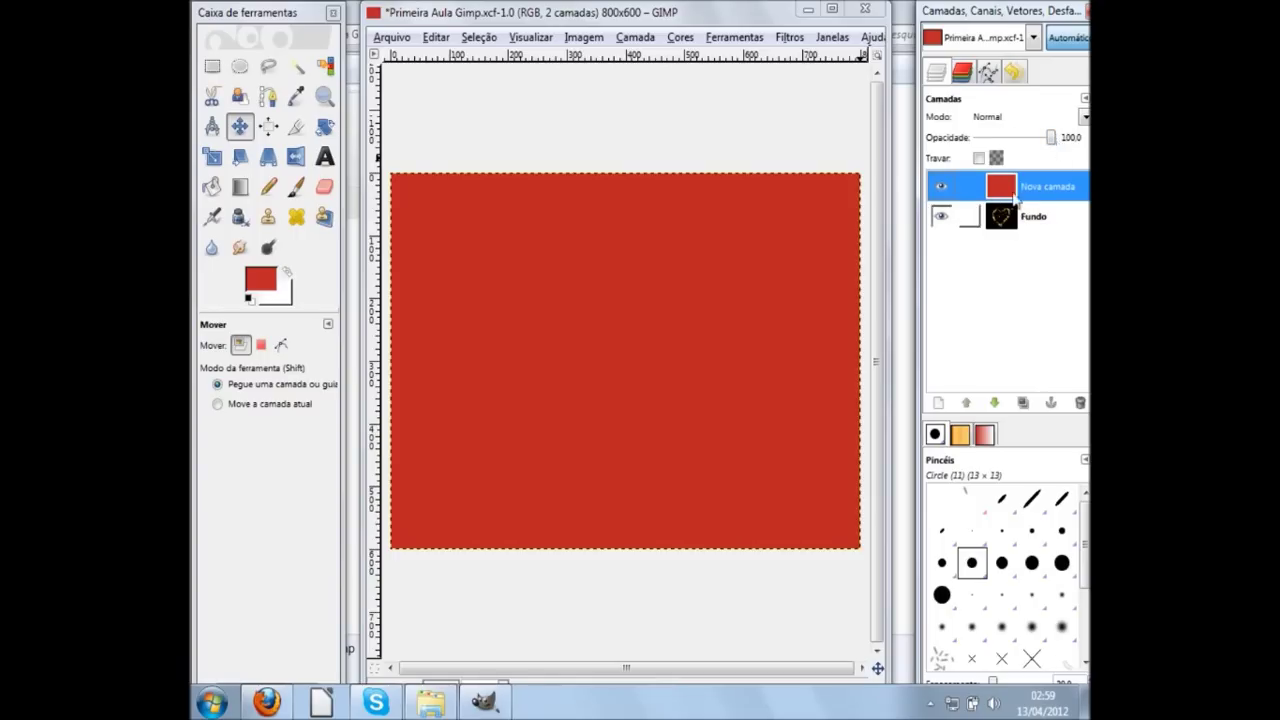
Drag Nova camada's Opacity slider down to 25.3 so the heart shows through
drag(1050, 137, 1027, 142)
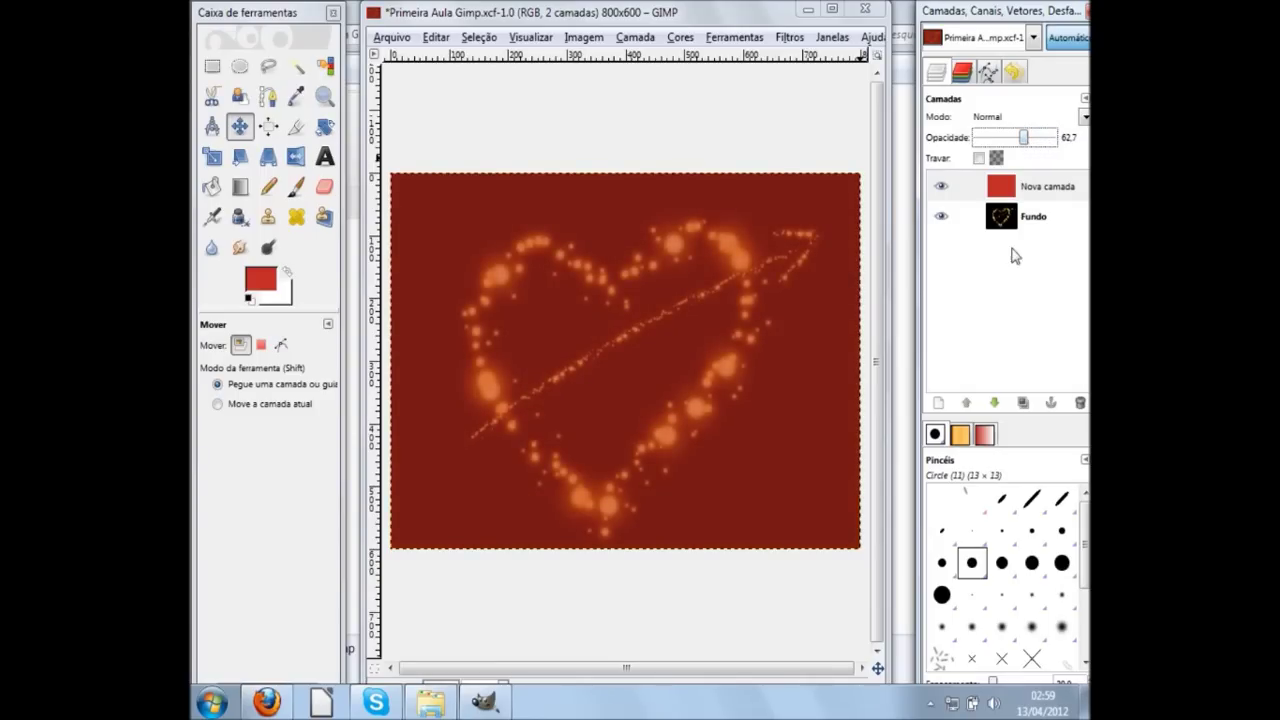
click(1014, 226)
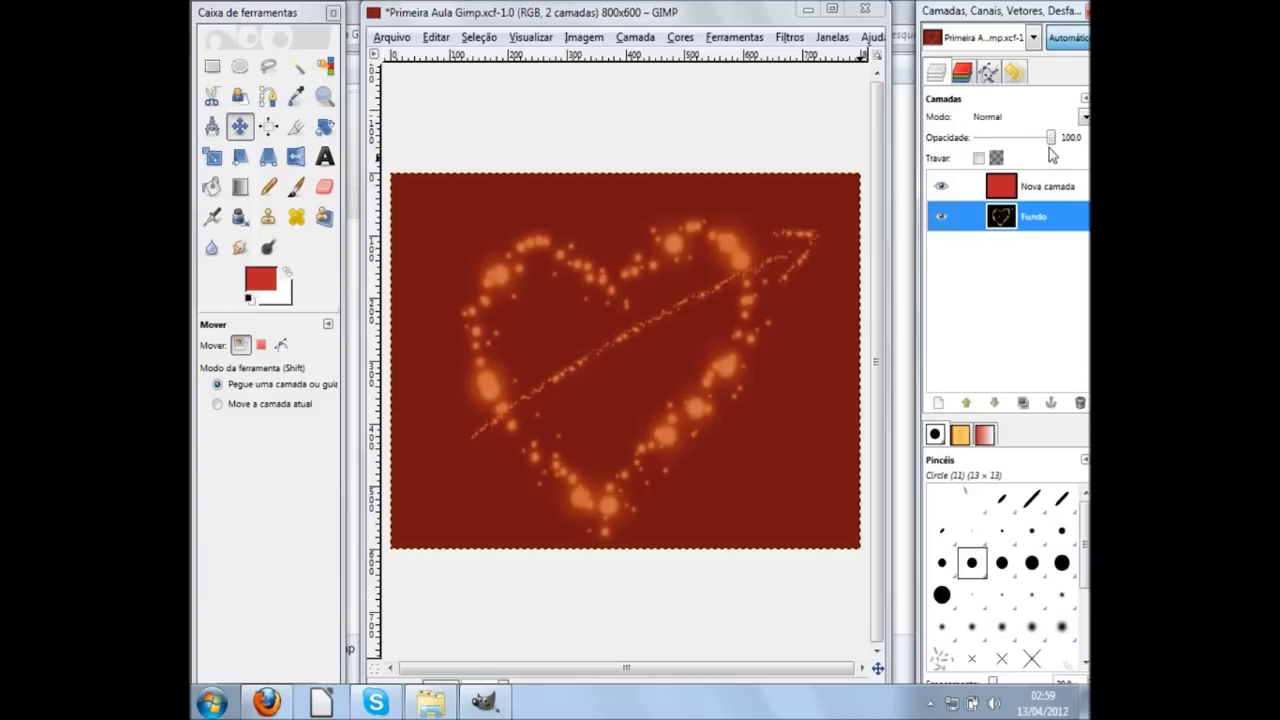
click(1040, 148)
drag(1050, 137, 1001, 143)
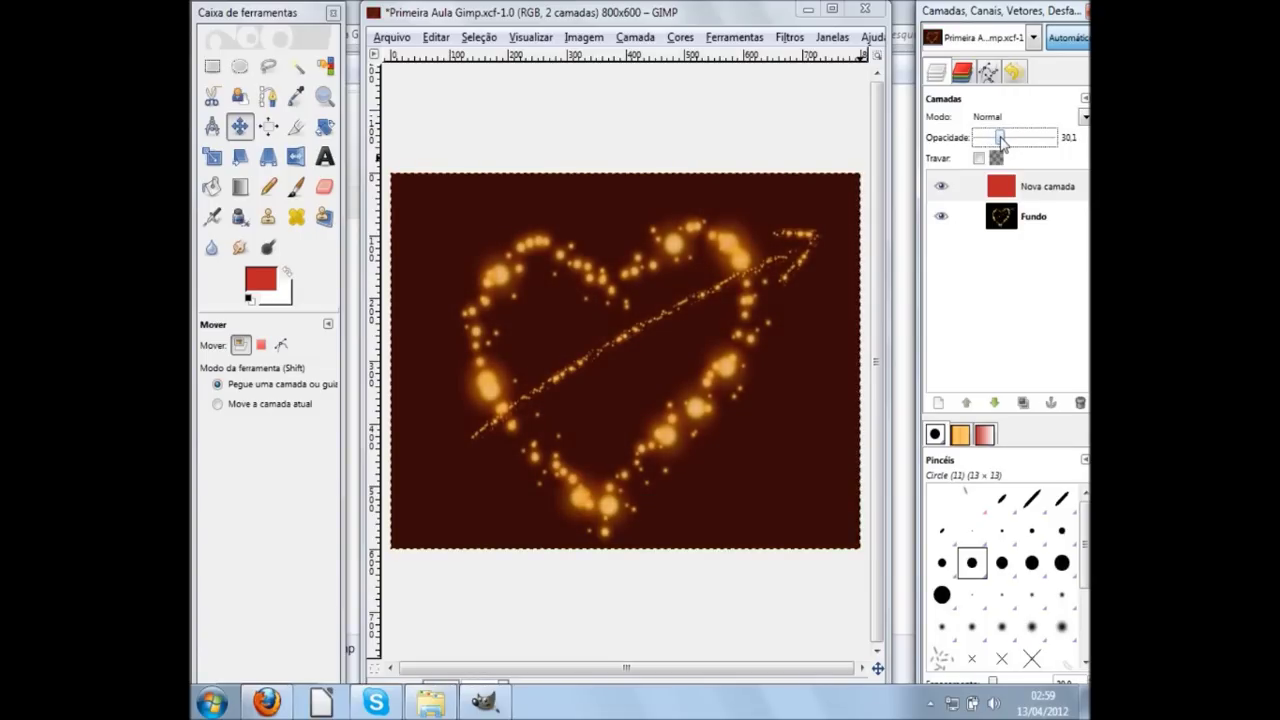
drag(1001, 143, 998, 143)
Begin Save As for Primeira Aula Gimp.xcf, then check the project folder in Explorer
click(393, 43)
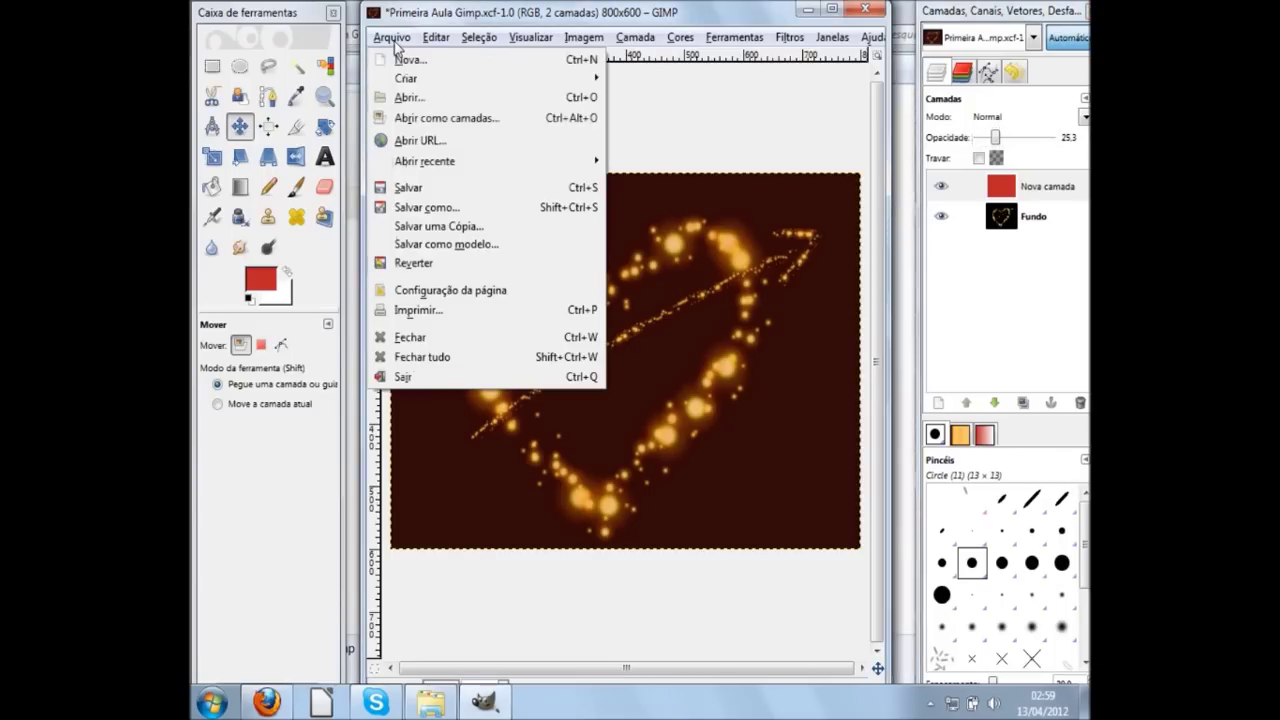
click(456, 209)
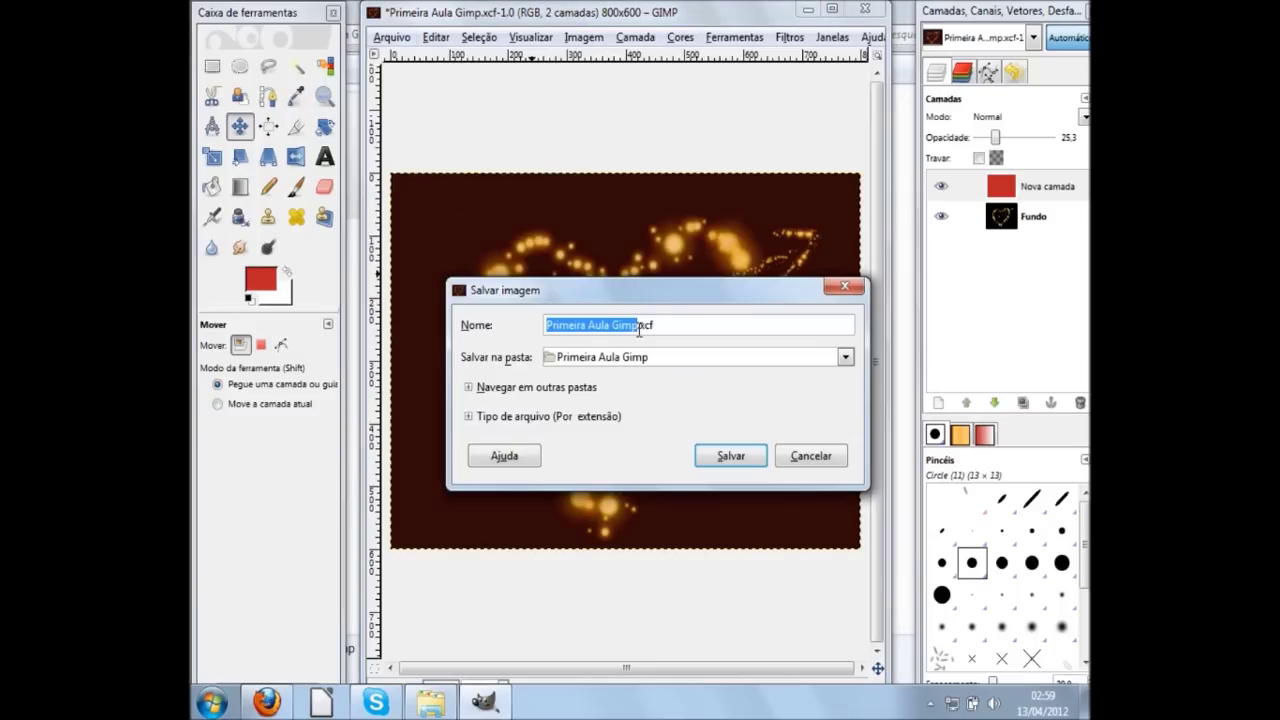
drag(655, 325, 635, 323)
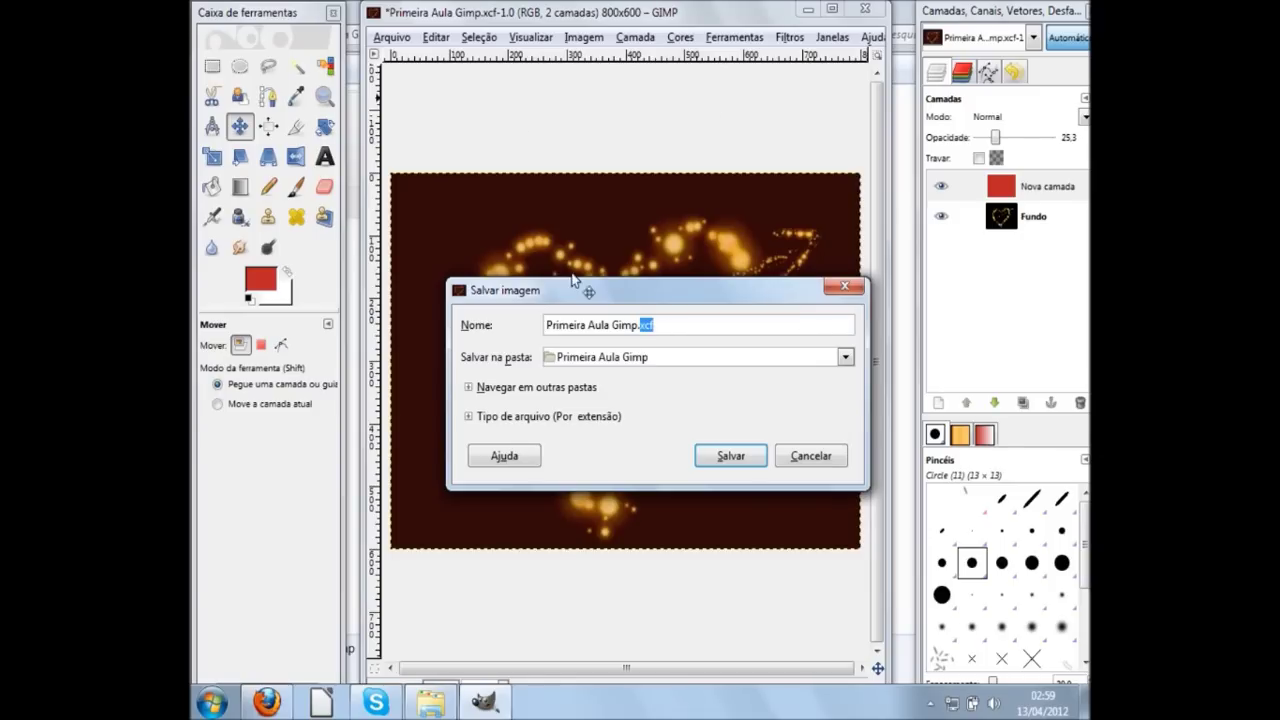
click(430, 703)
click(597, 232)
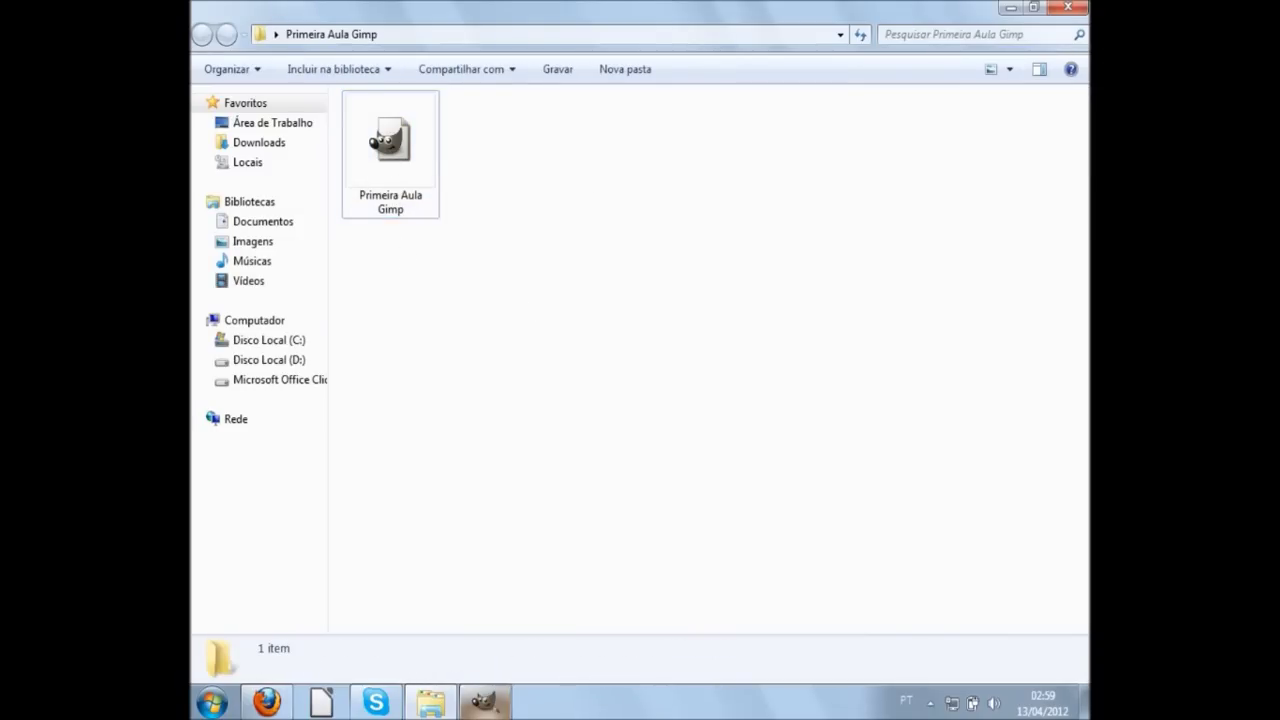
Return to GIMP's Save Image dialog for Primeira Aula Gimp.xcf
click(484, 703)
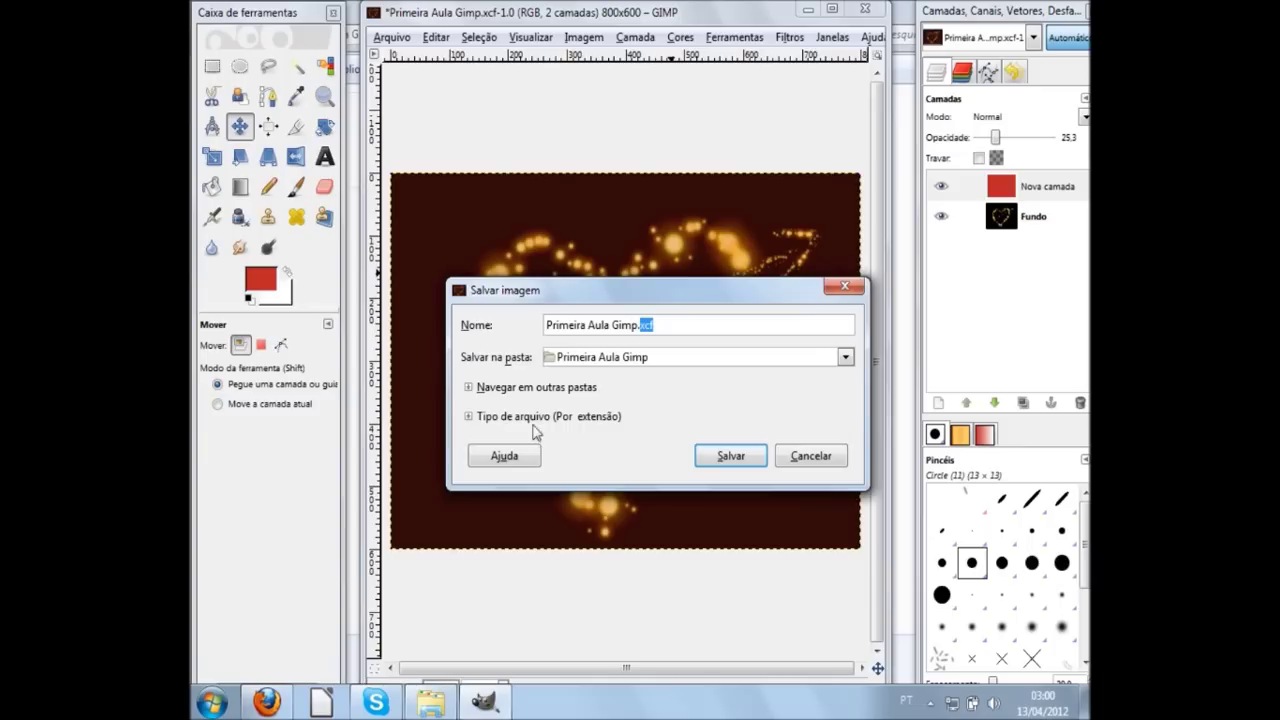
Choose Imagem JPEG as the file type in the save dialog
click(468, 417)
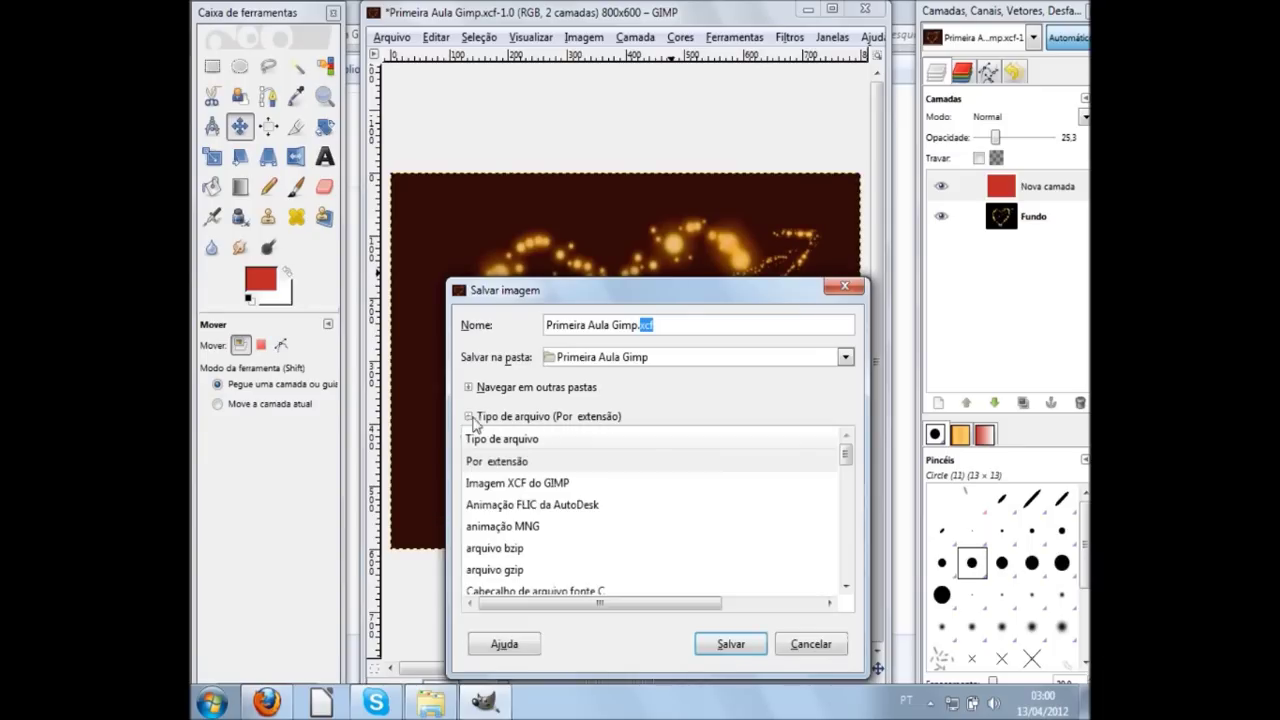
click(846, 587)
click(846, 587)
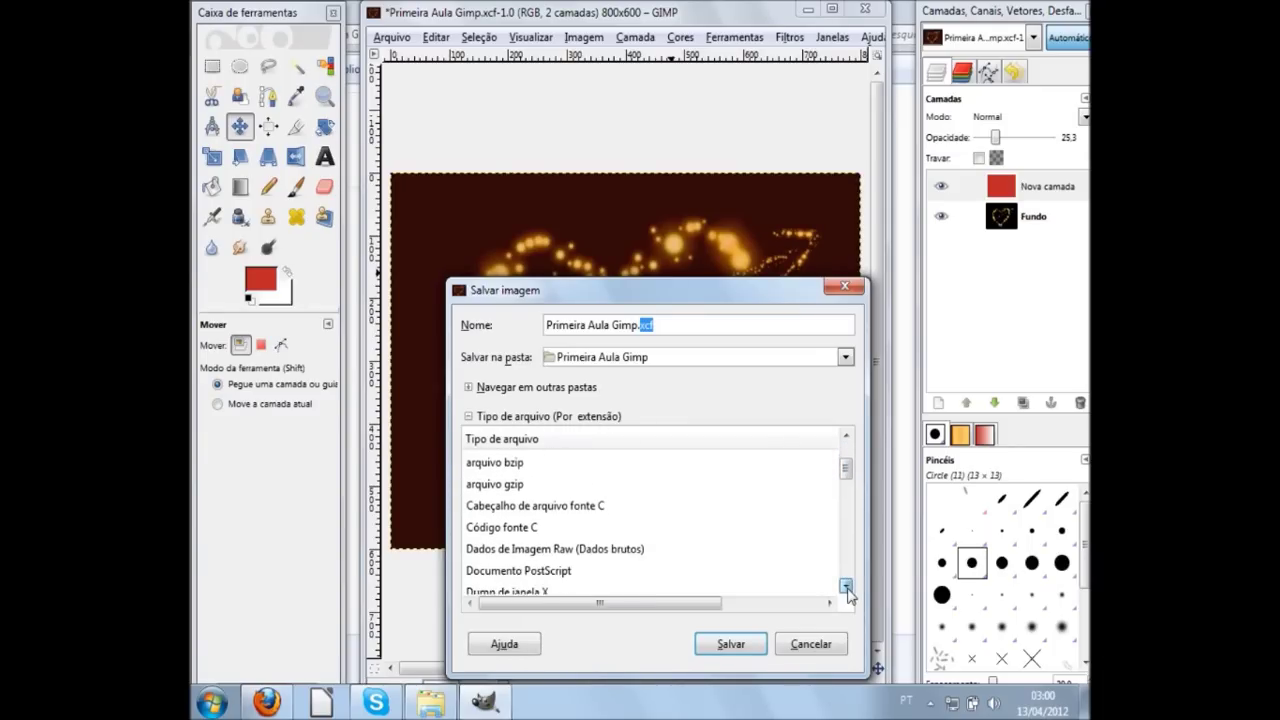
click(846, 587)
click(846, 587)
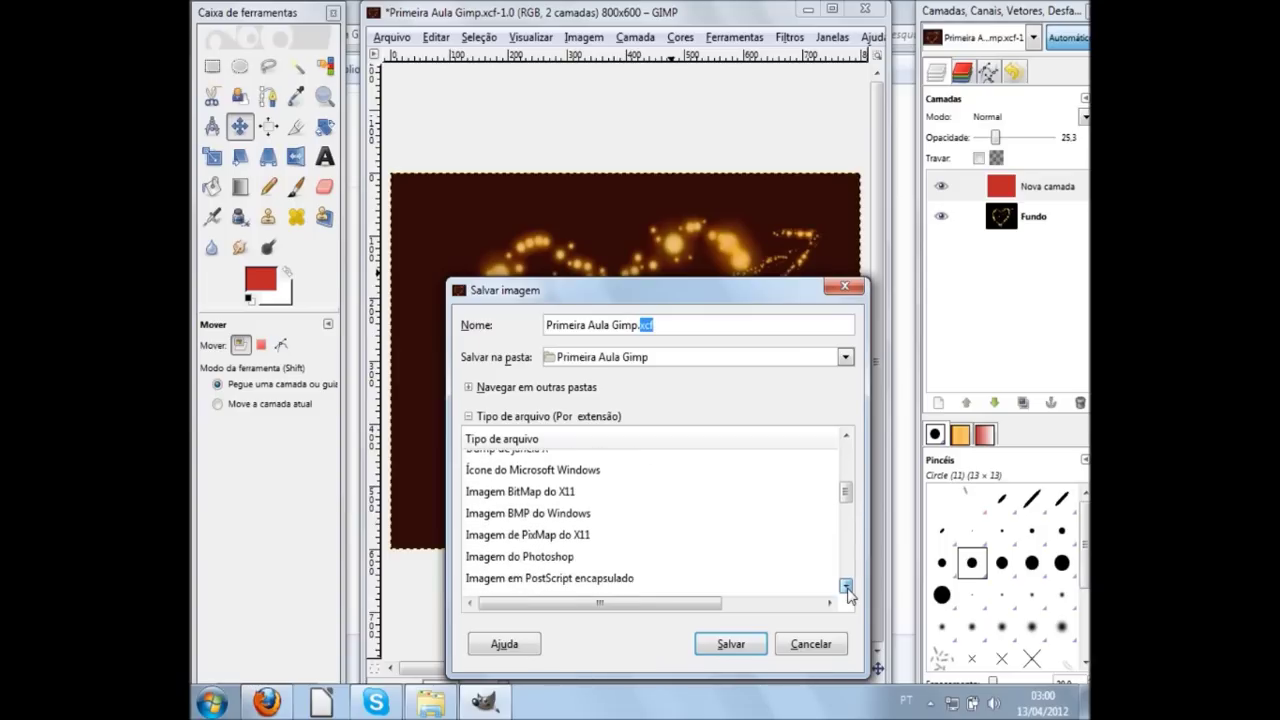
click(846, 587)
click(846, 587)
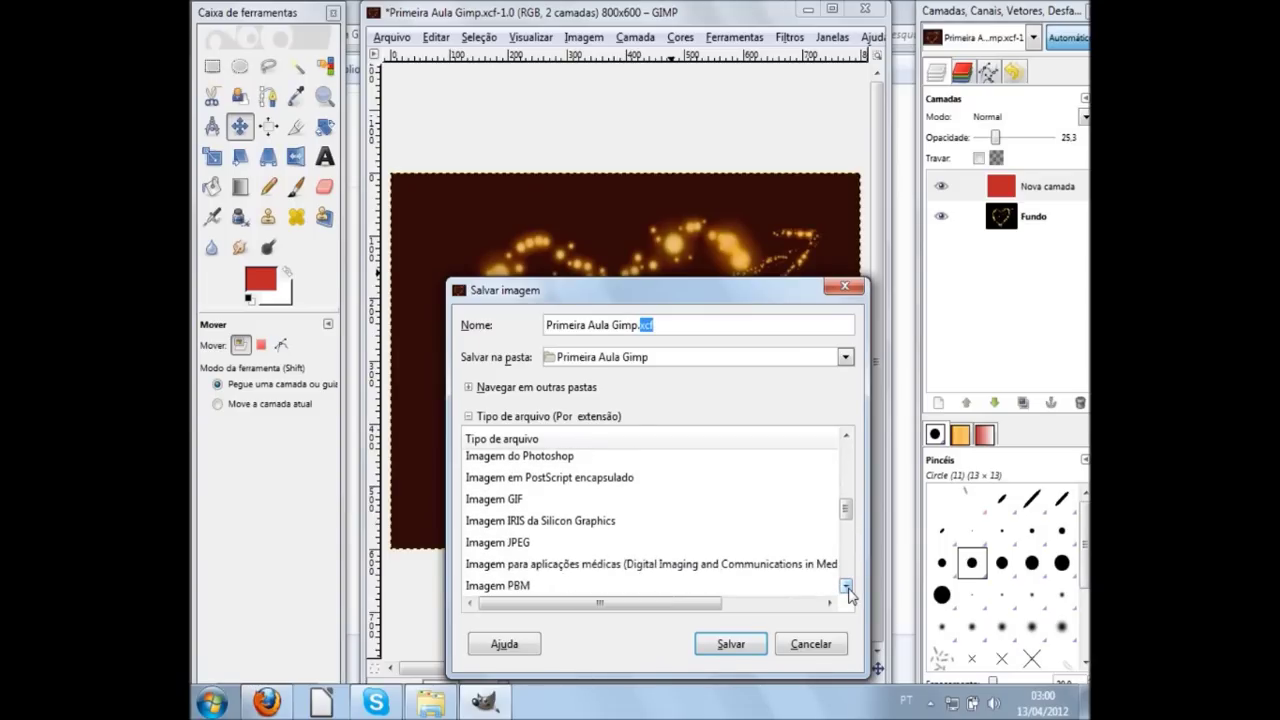
click(520, 545)
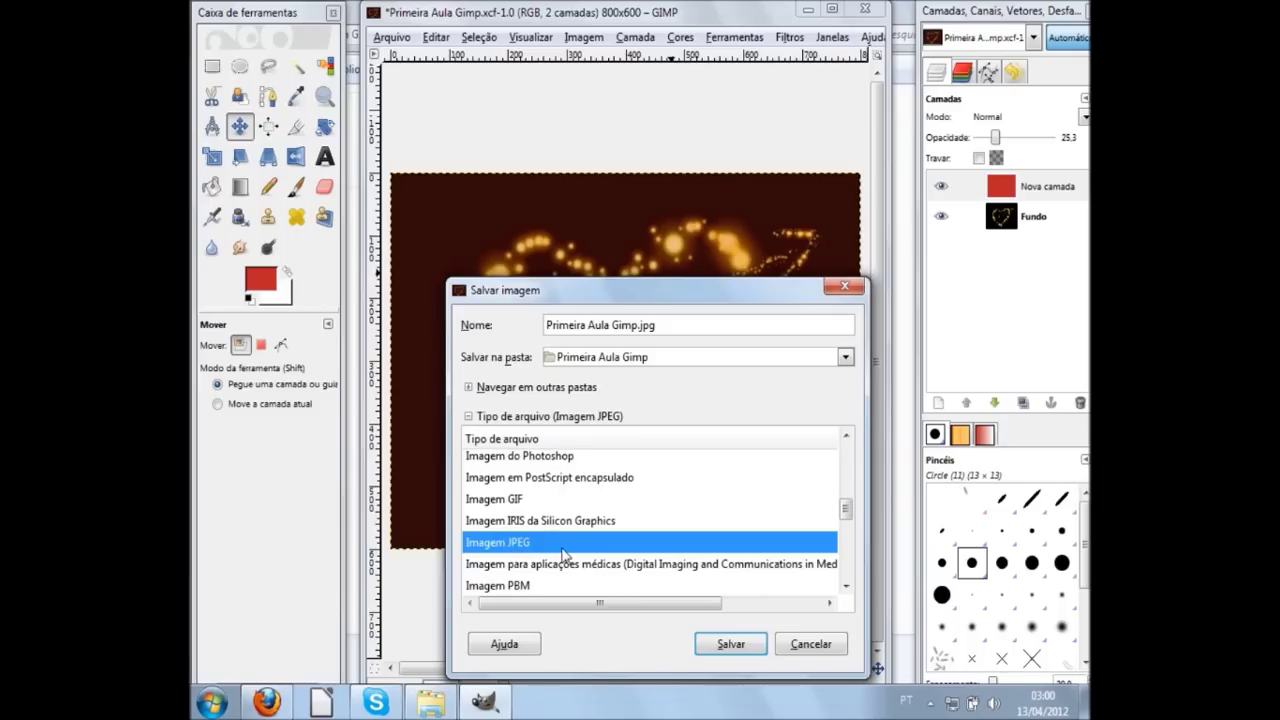
Rename the file to Primeira Aula Gimp.jpg and save, reaching the flatten-for-export notice
click(668, 326)
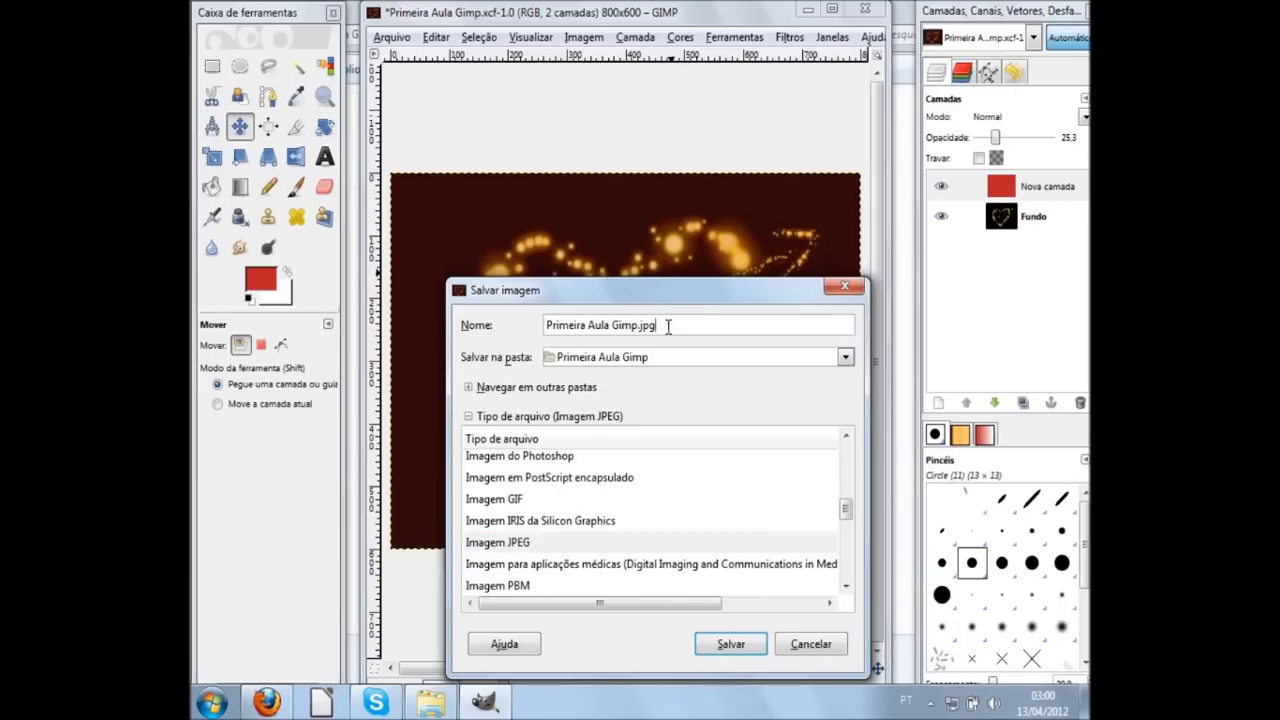
drag(655, 325, 645, 325)
text(xcf)
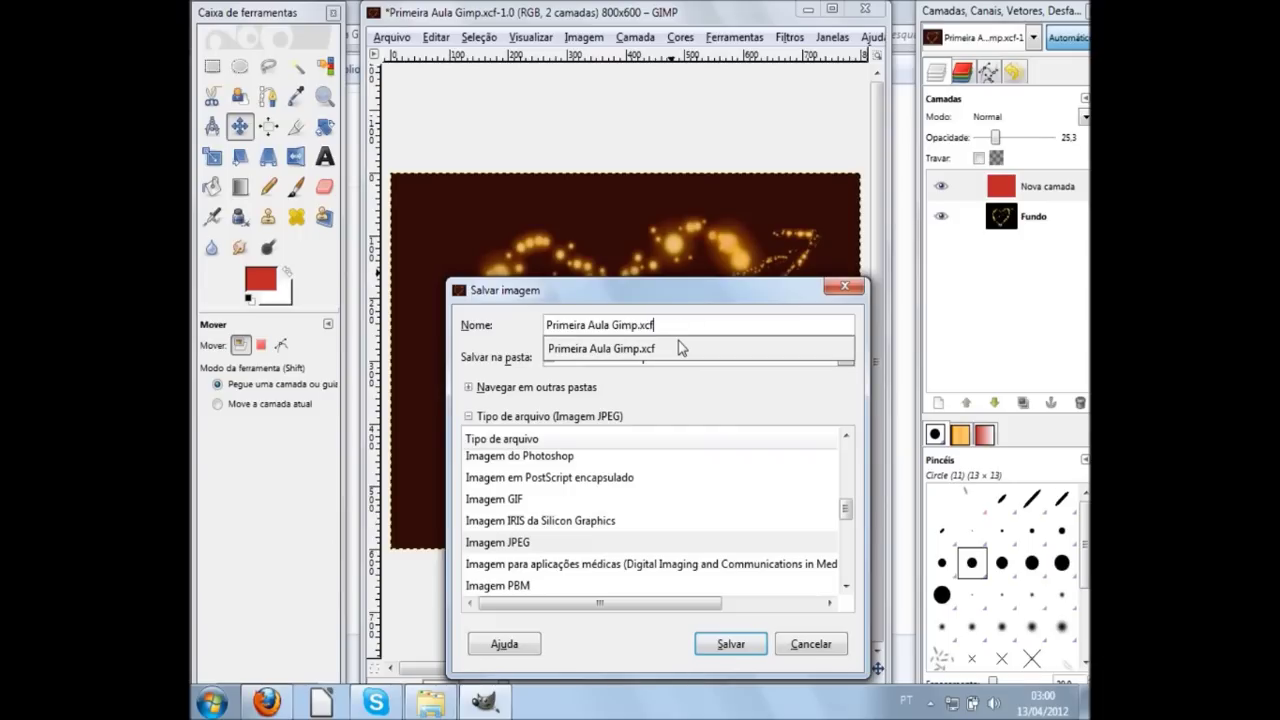
click(680, 347)
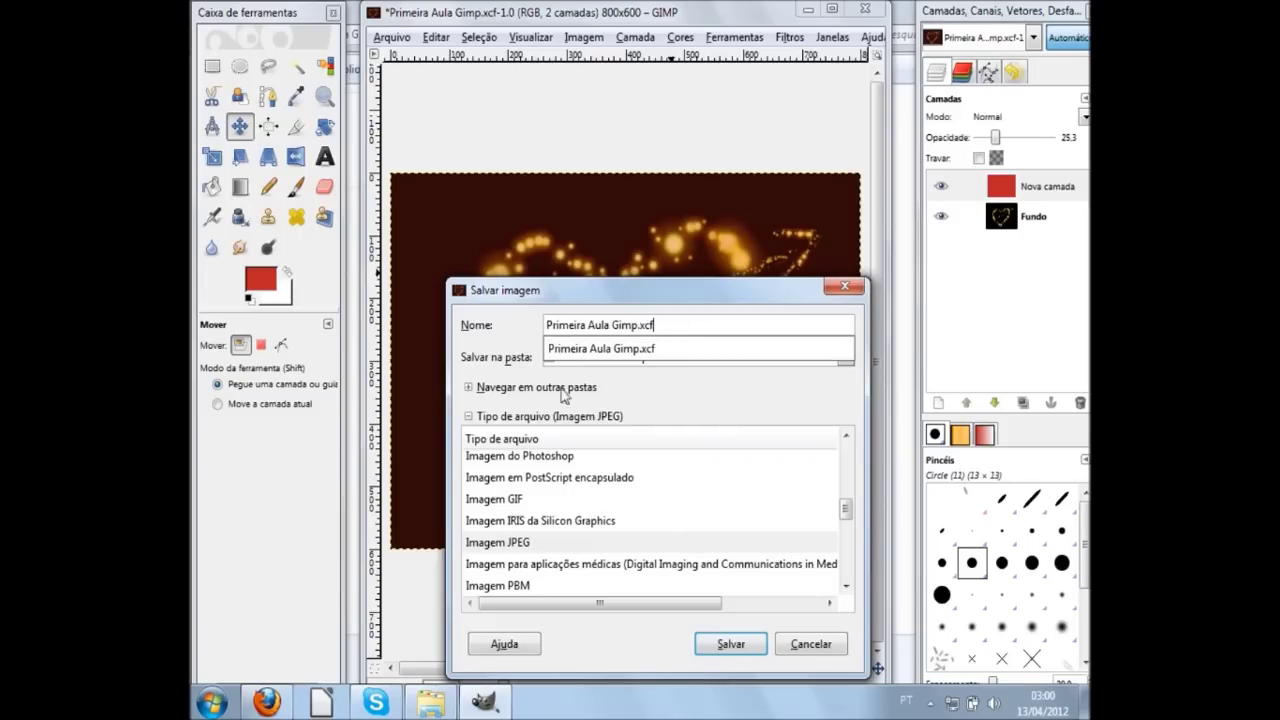
click(470, 417)
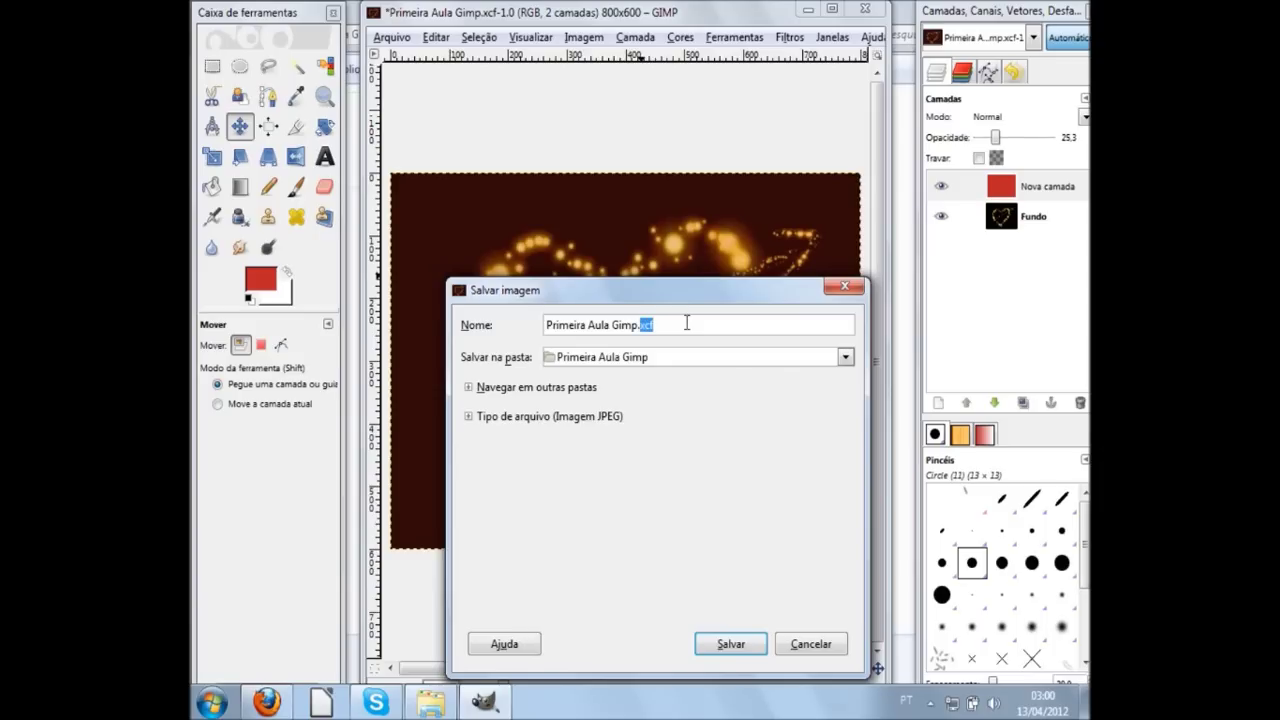
text(jpg)
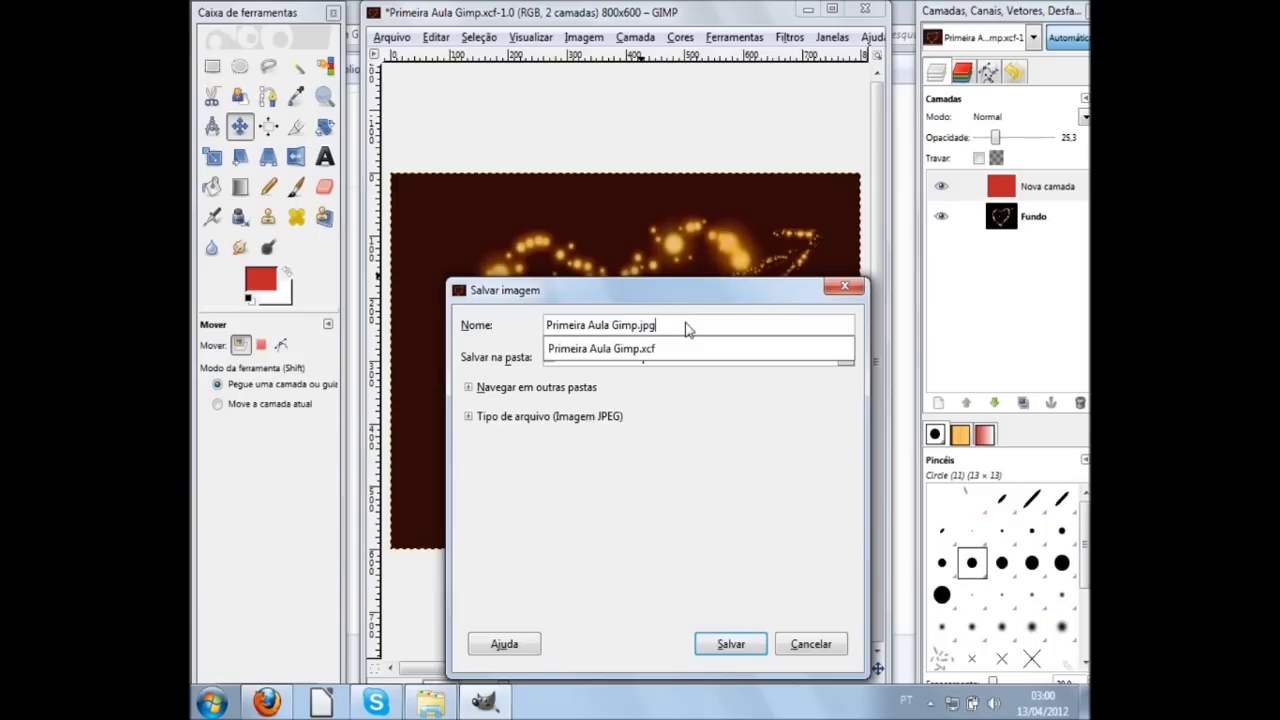
click(688, 322)
click(745, 646)
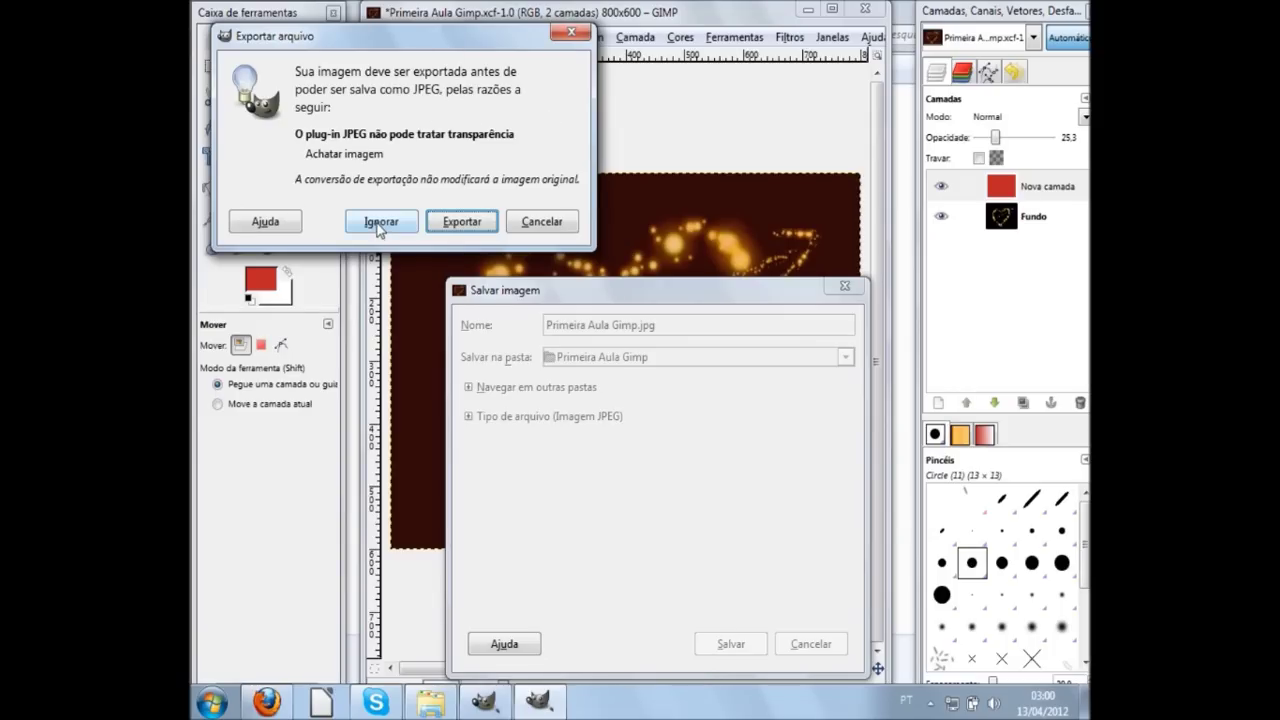
Export a flattened JPEG copy at quality 100
click(459, 224)
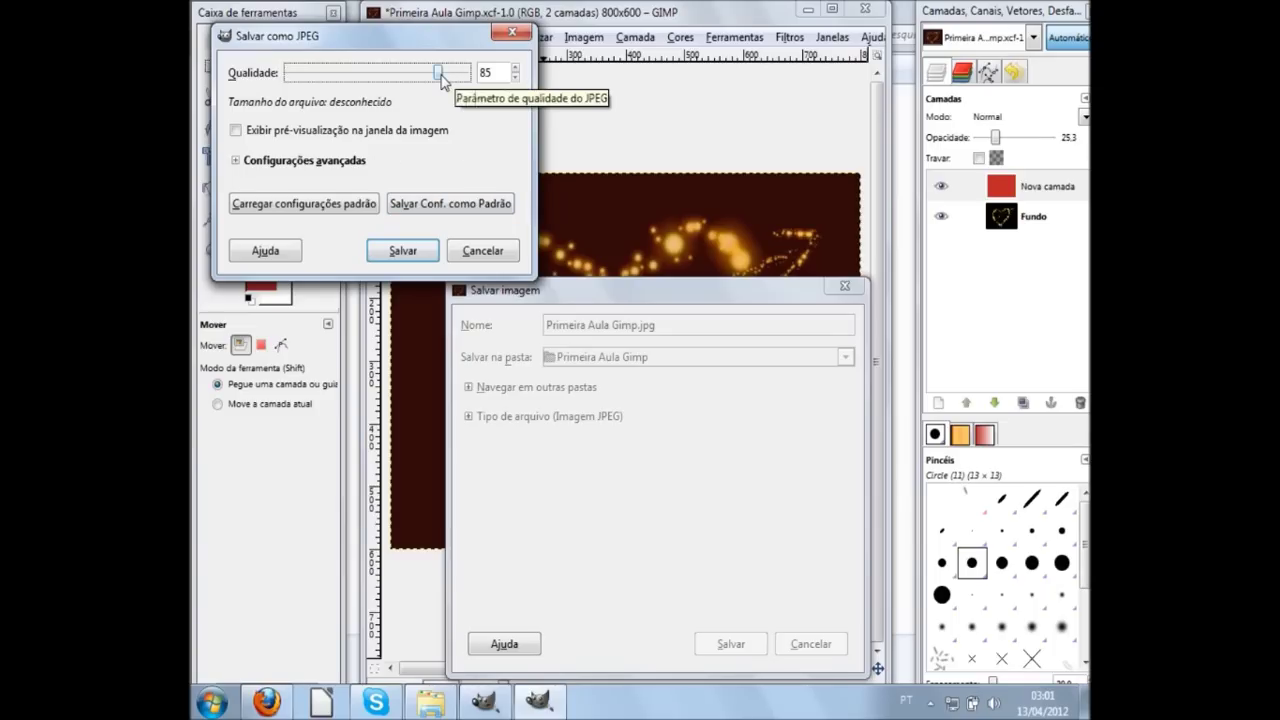
drag(440, 75, 519, 96)
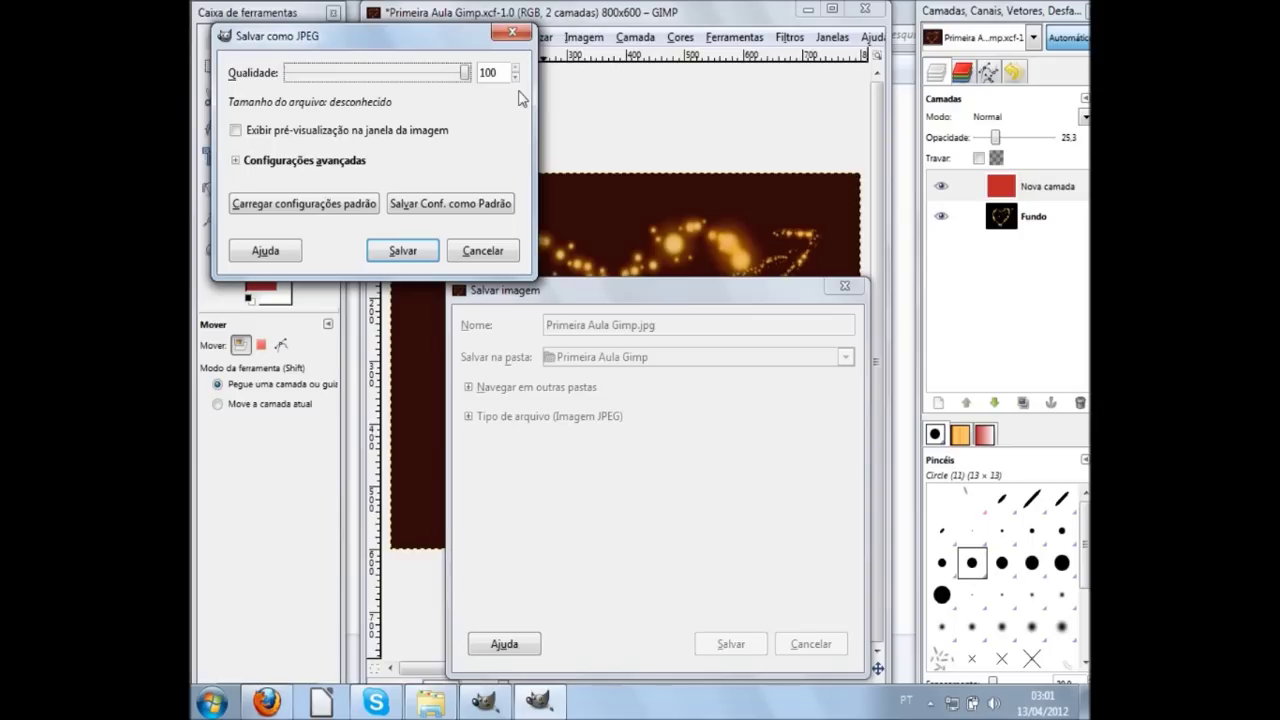
click(237, 161)
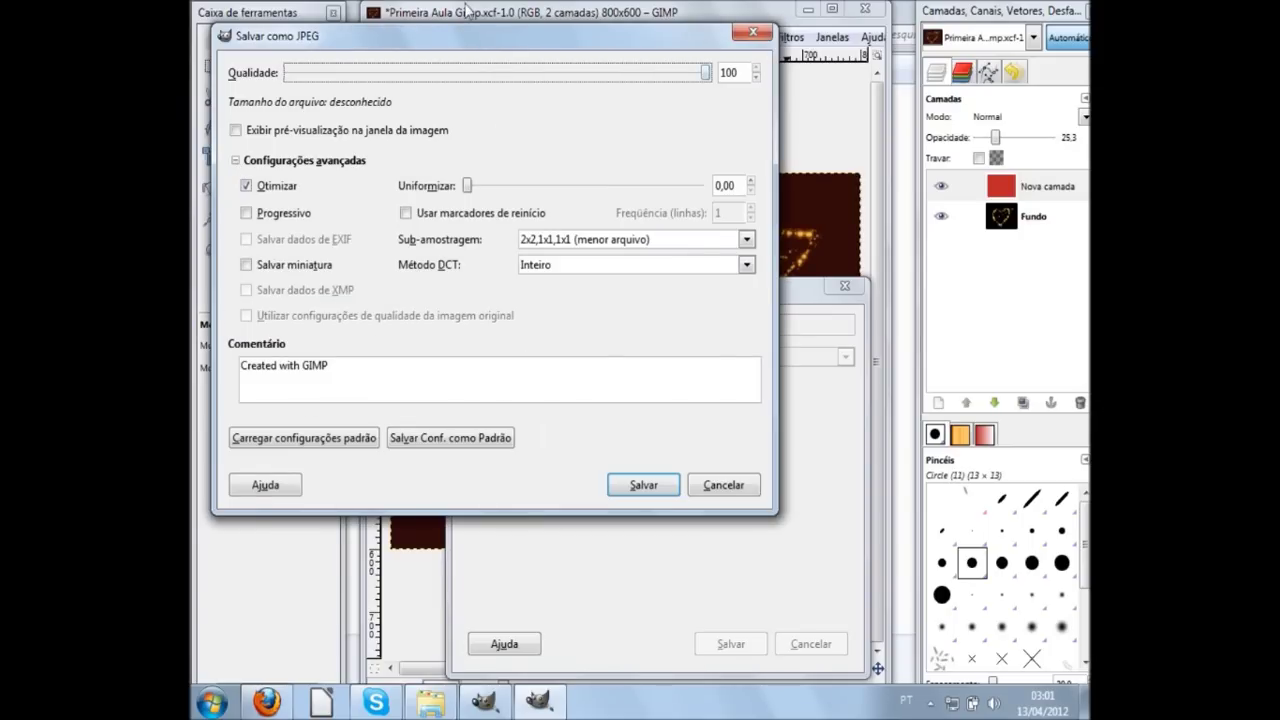
click(237, 161)
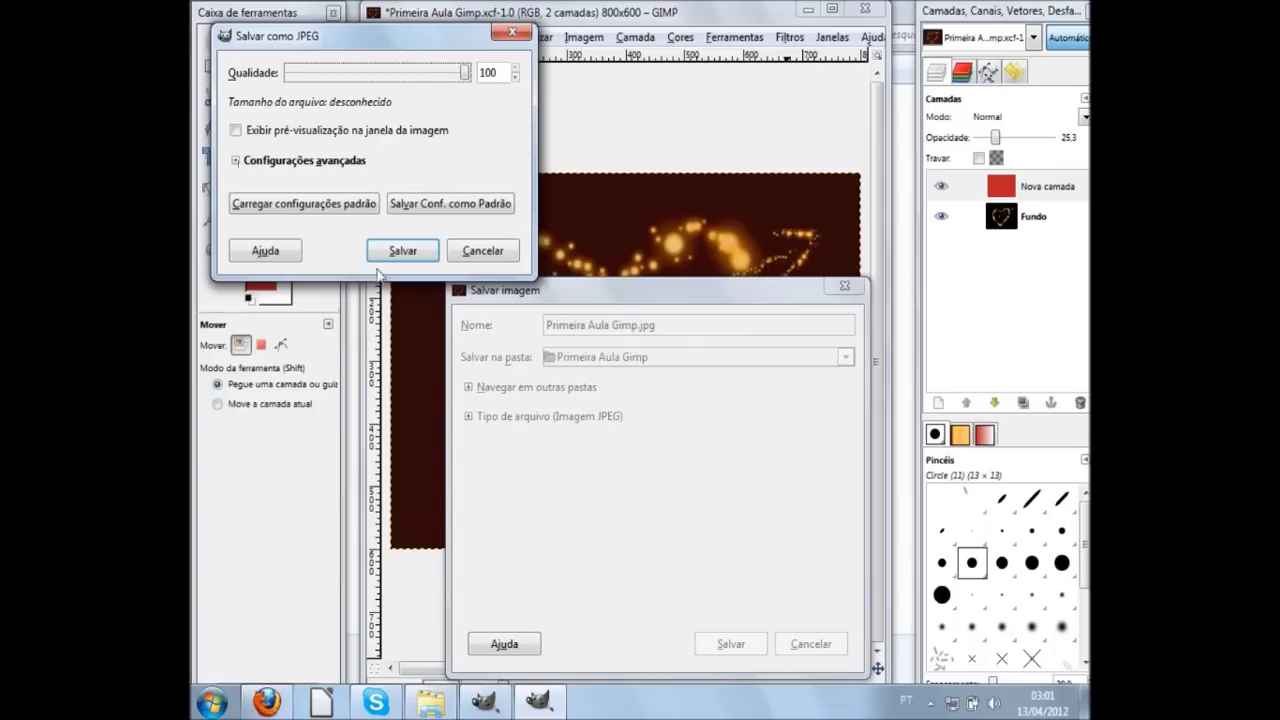
click(416, 253)
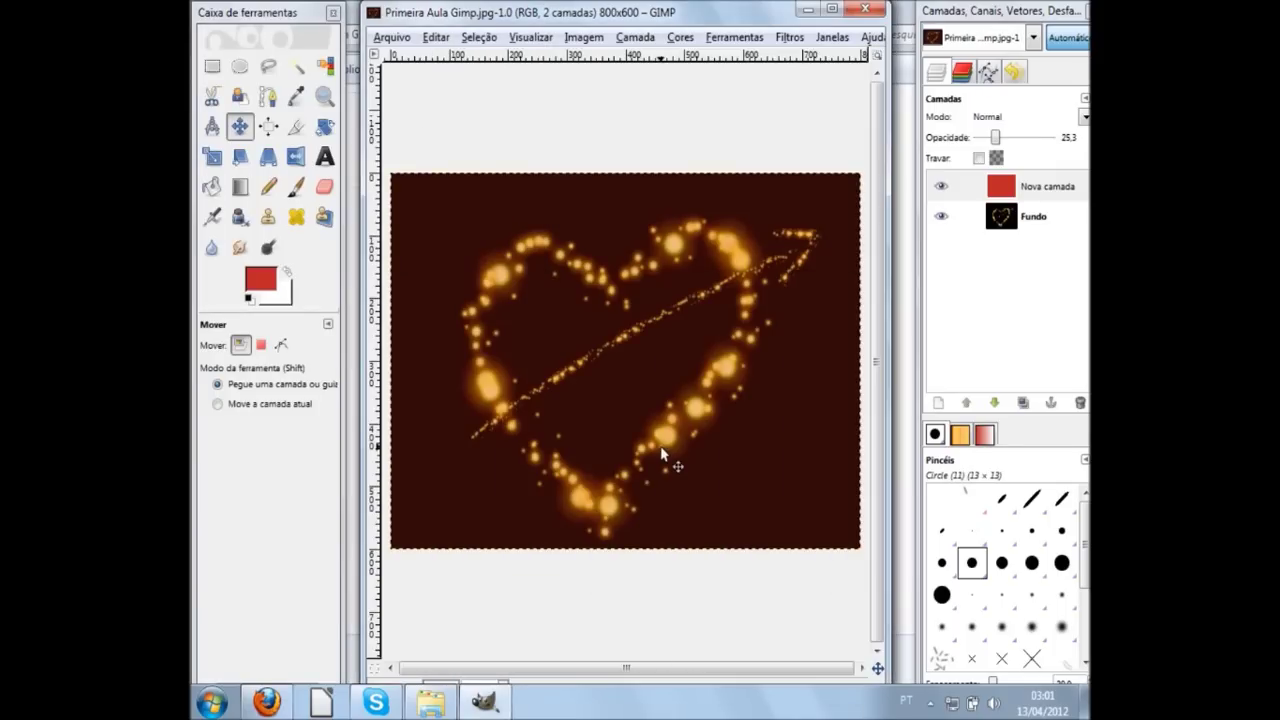
View the Primeira Aula Gimp folder in Explorer and select the new JPEG beside the XCF
click(423, 705)
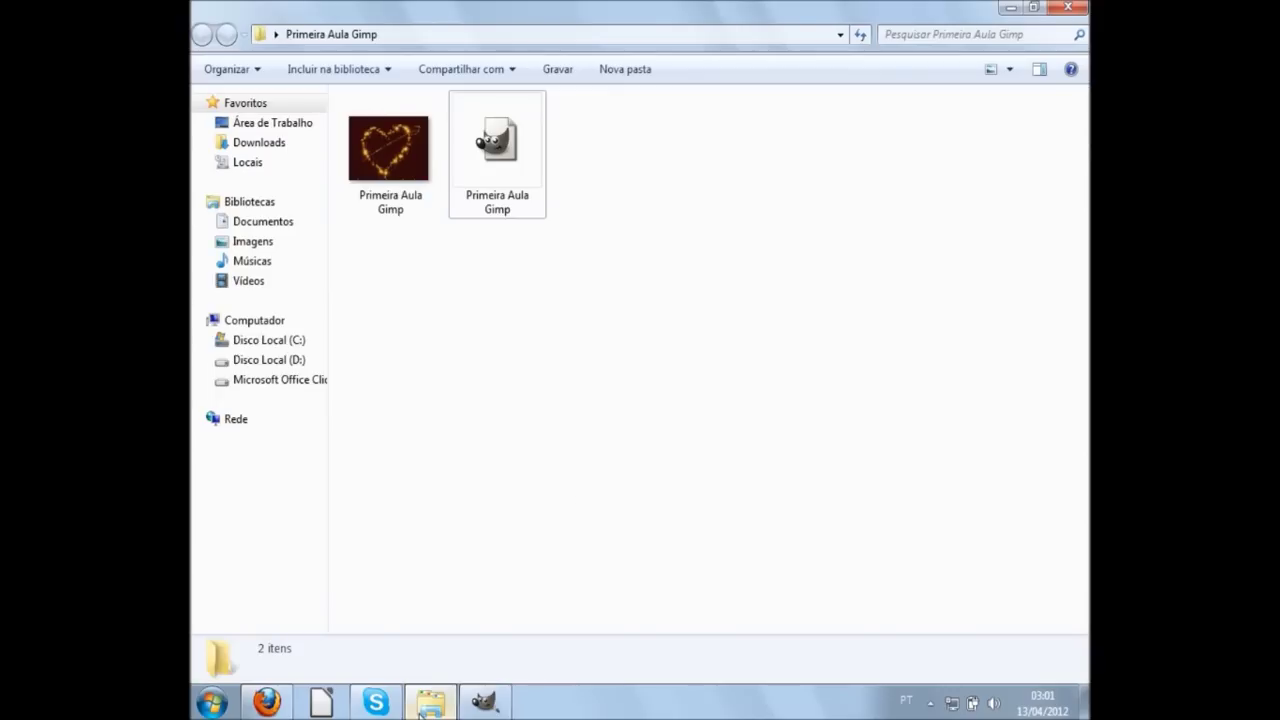
click(484, 703)
click(431, 704)
click(411, 192)
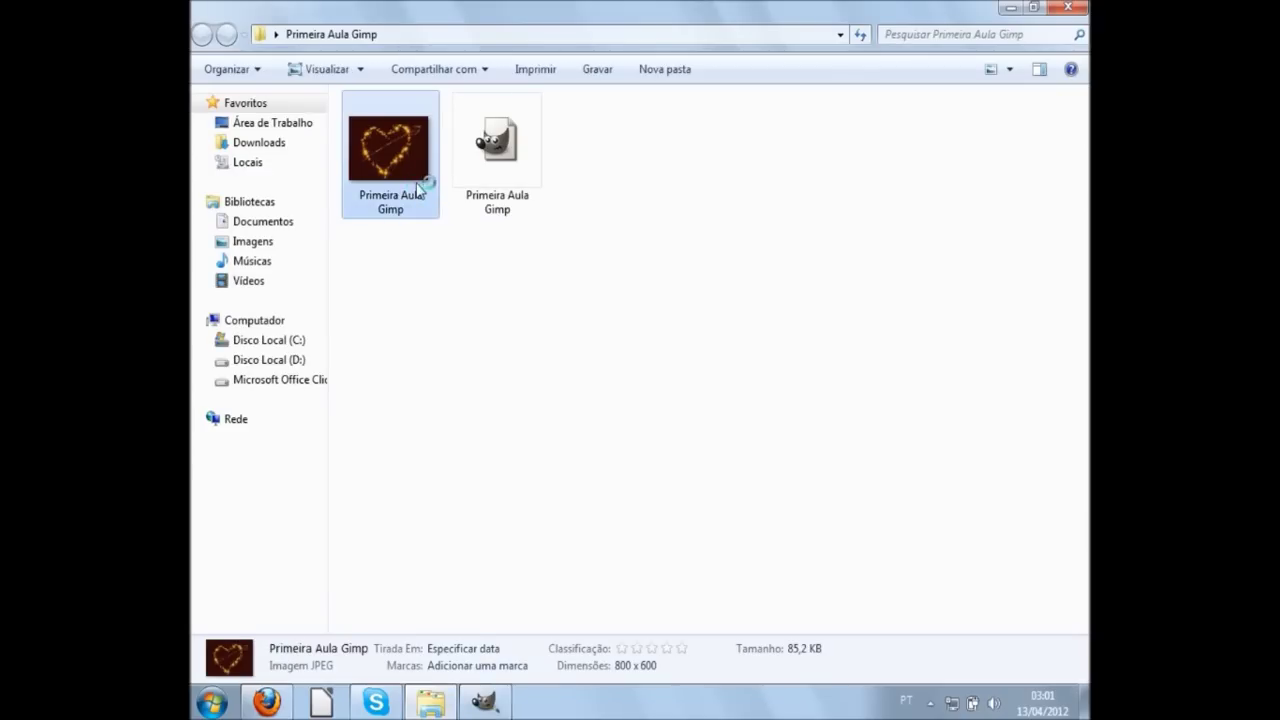
Open Primeira Aula Gimp.jpg in Windows Photo Viewer from Explorer
double_click(418, 190)
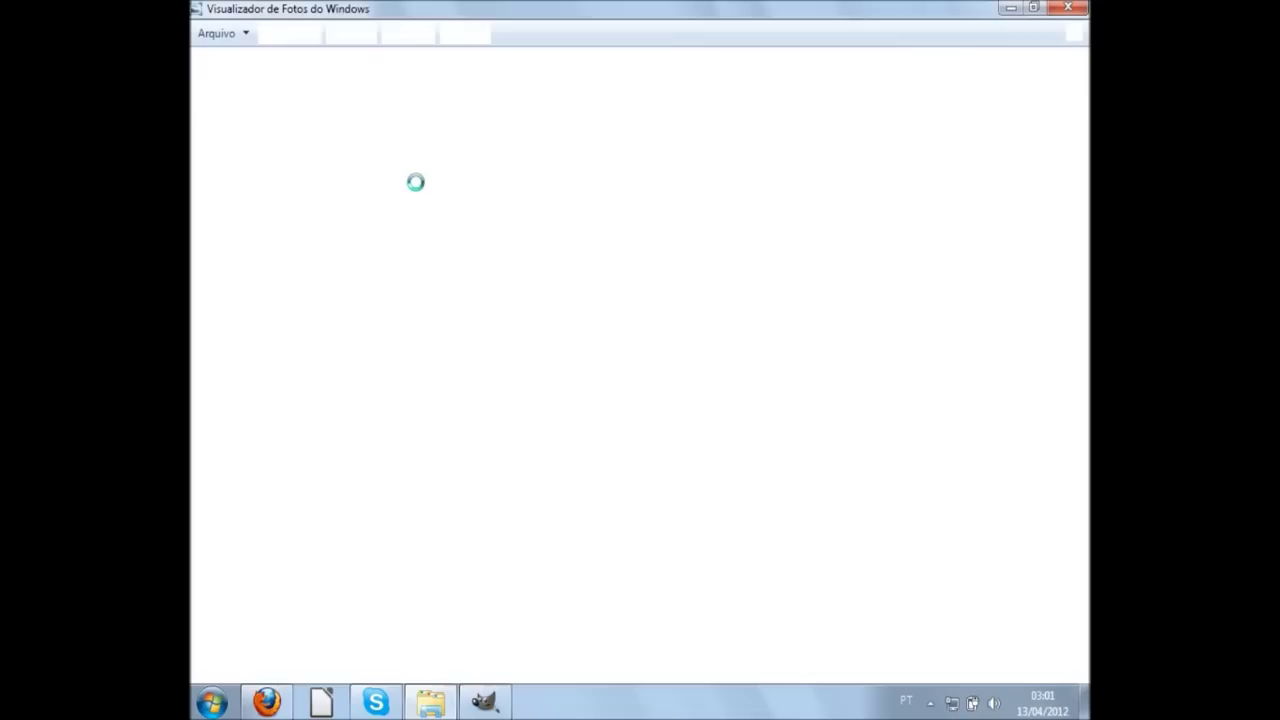